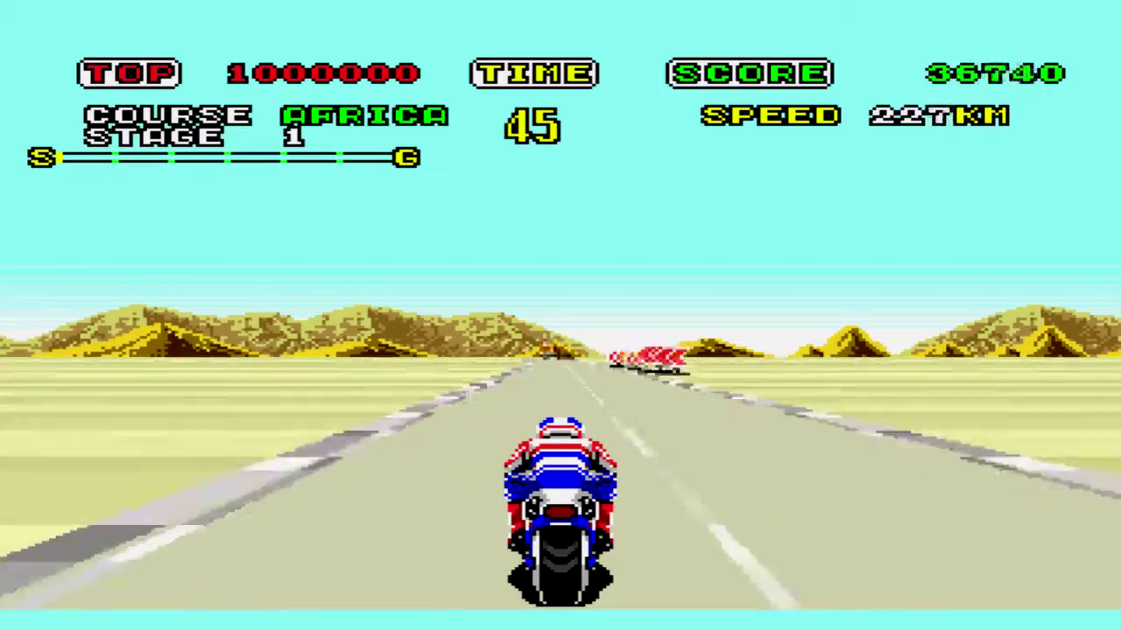
key(Right)
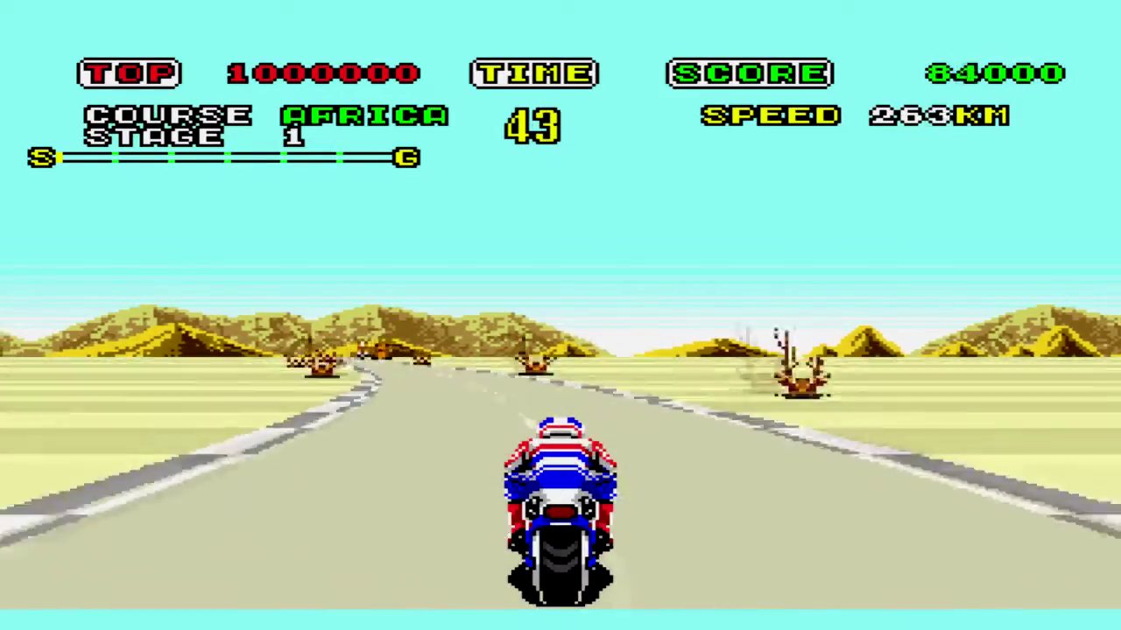
key(Left)
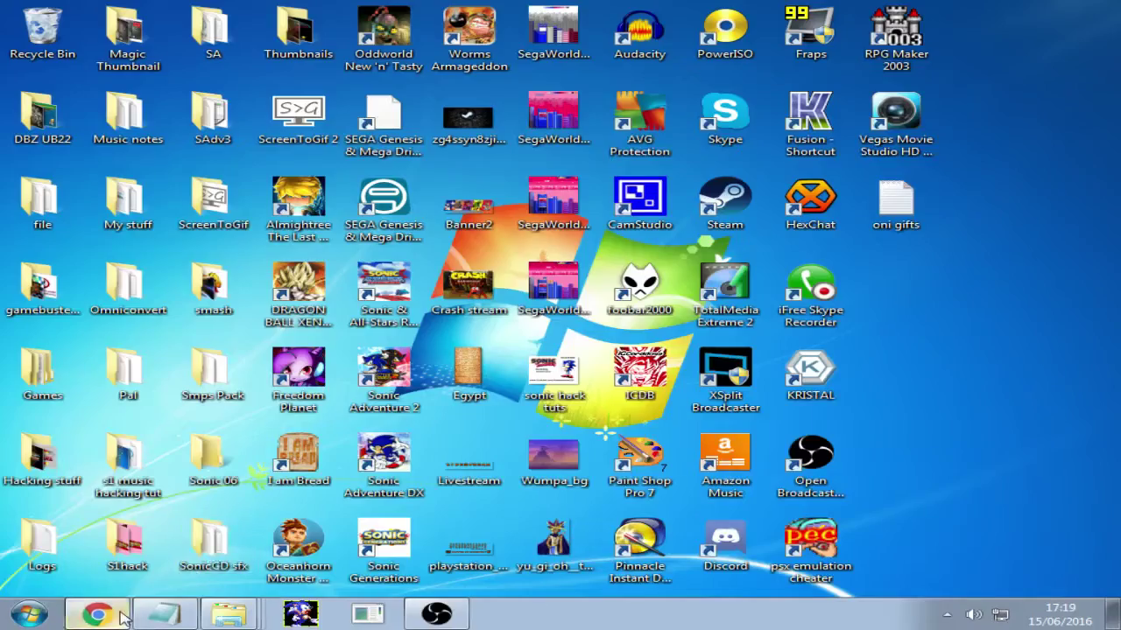
Step: Switch to Chrome and find the coordination flags on Sonic Retro's DAC Samples, Coordination Flags, Game Specifics, and Real-Time Music Editing page
click(96, 613)
scroll(285, 555, up, 20)
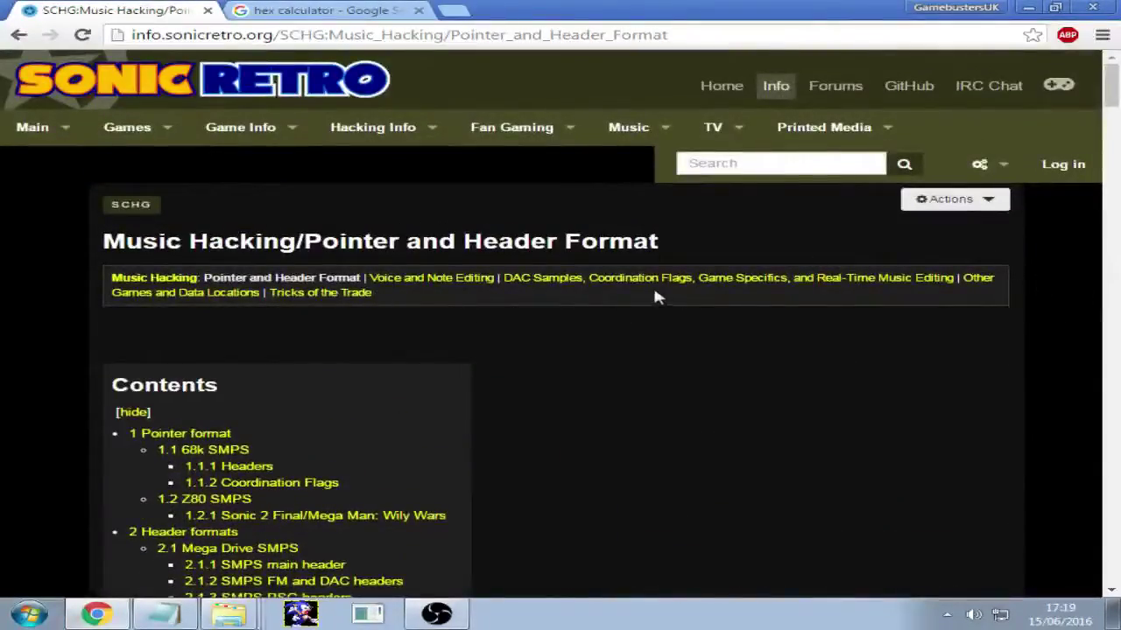
click(654, 289)
scroll(577, 179, down, 10)
scroll(577, 186, down, 5)
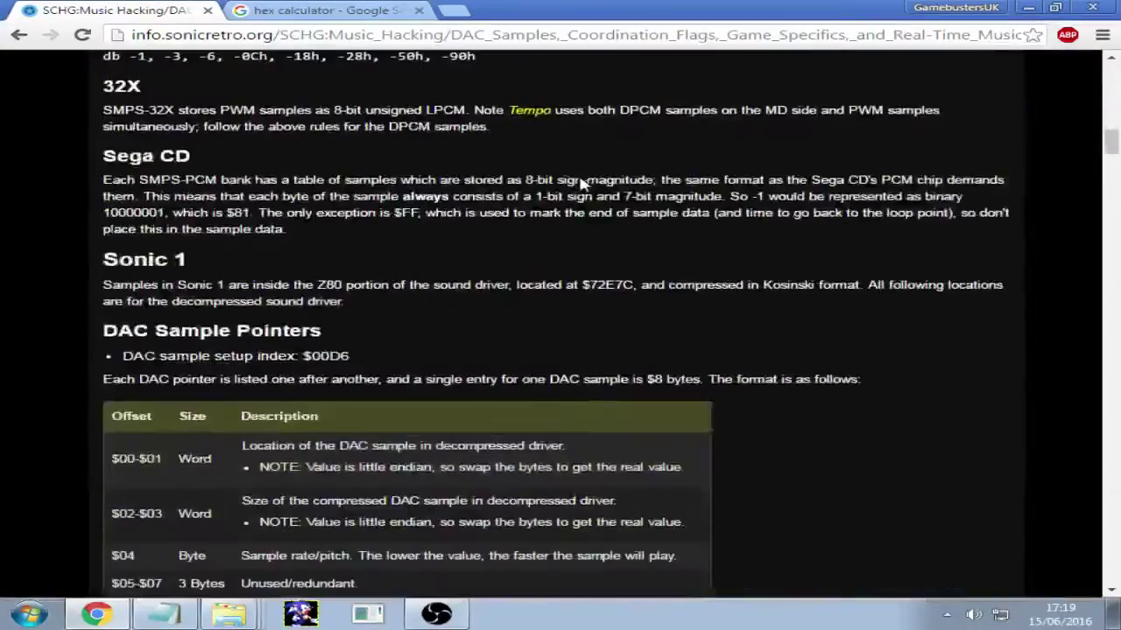
scroll(547, 155, down, 15)
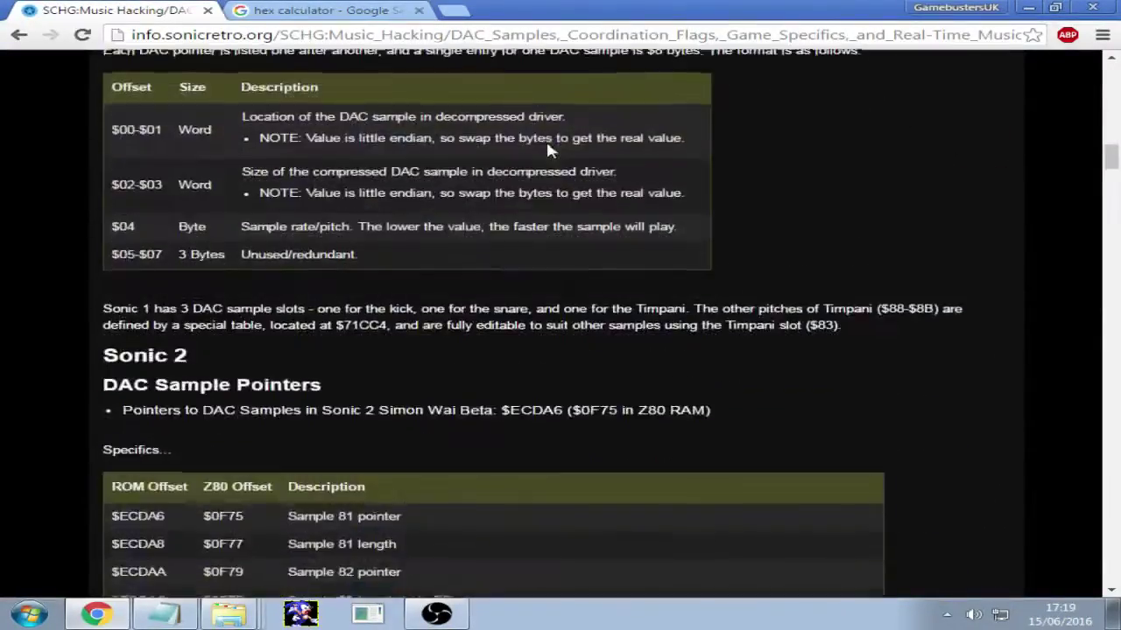
scroll(541, 151, down, 20)
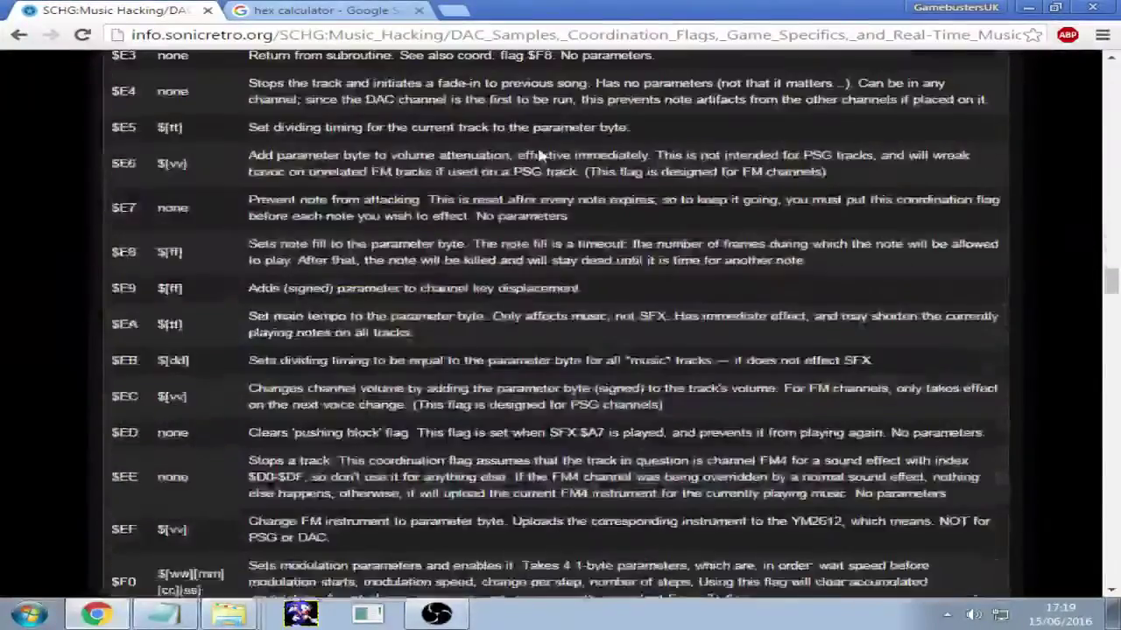
Step: Examine the flag, parameter and purpose entries in the Sonic 1 and Sonic 2 coordination flag tables
scroll(538, 153, up, 6)
scroll(539, 158, up, 3)
scroll(420, 267, down, 12)
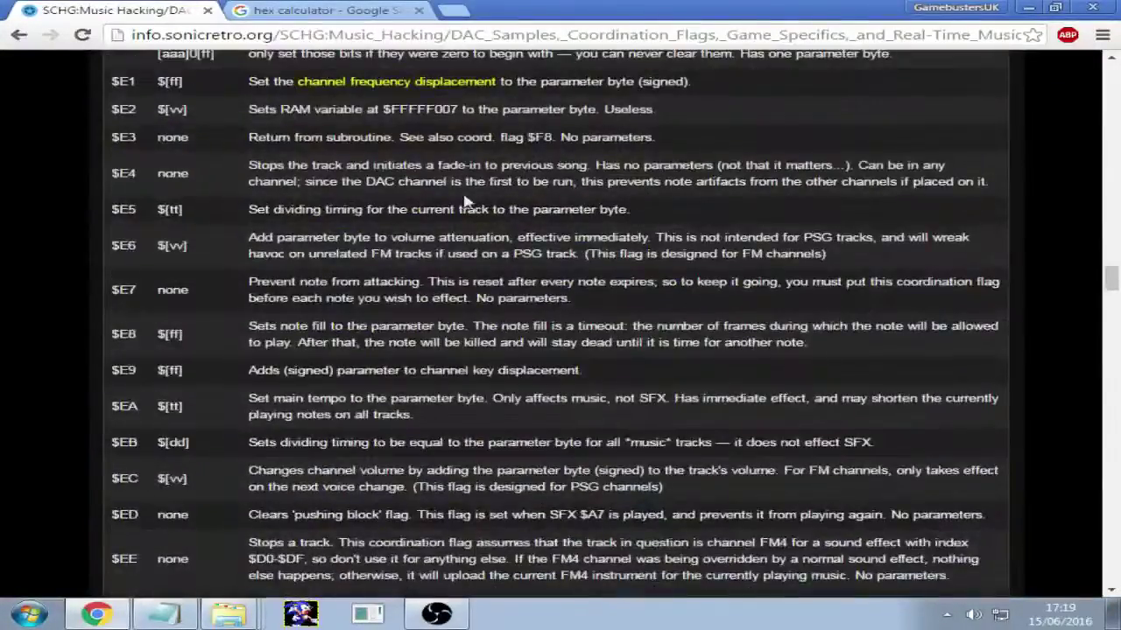
scroll(435, 283, up, 9)
scroll(438, 289, down, 15)
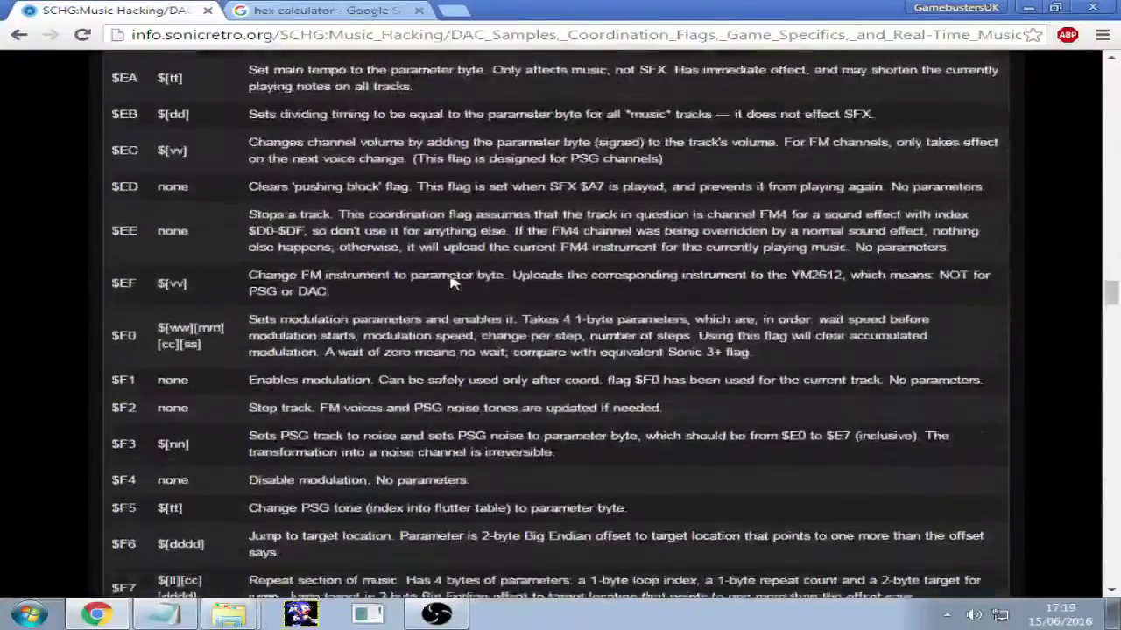
scroll(440, 288, up, 6)
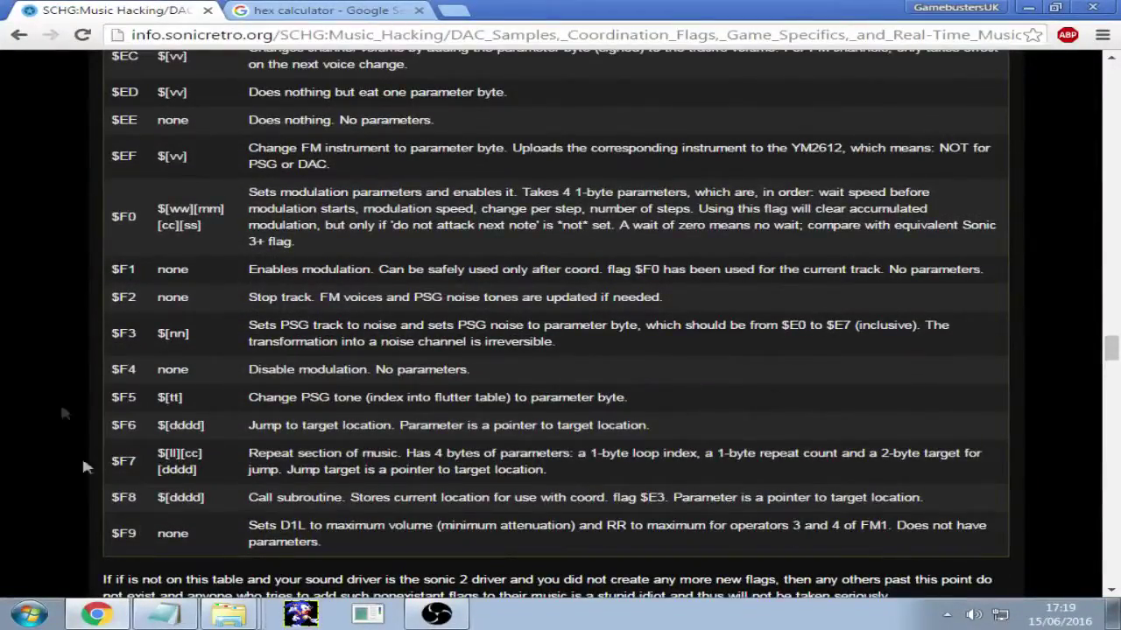
scroll(576, 312, up, 6)
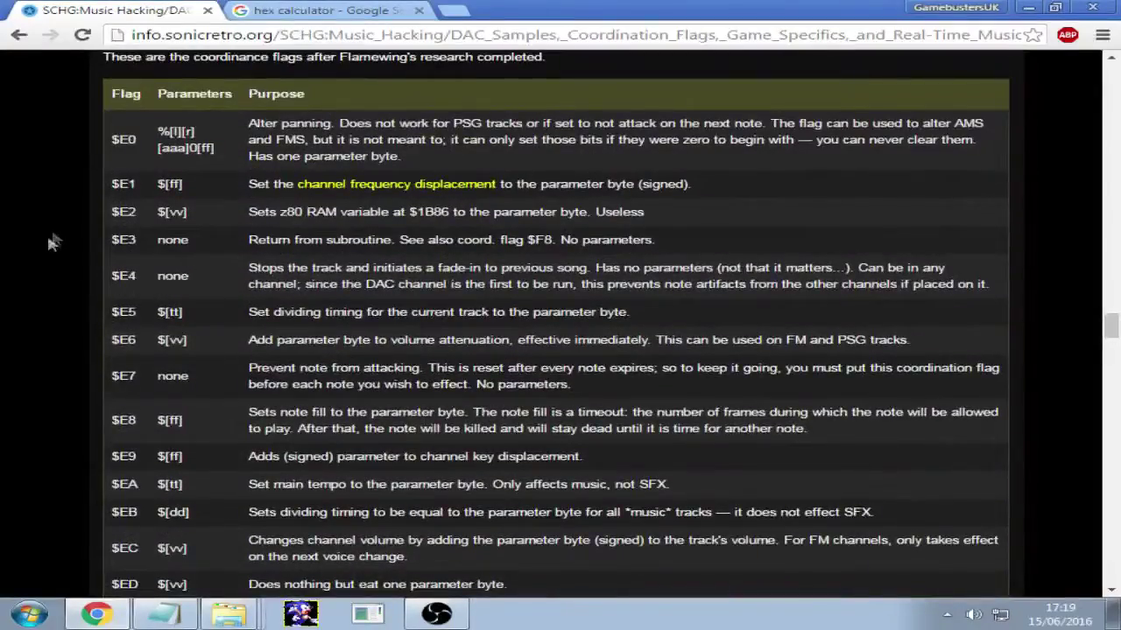
scroll(846, 282, up, 15)
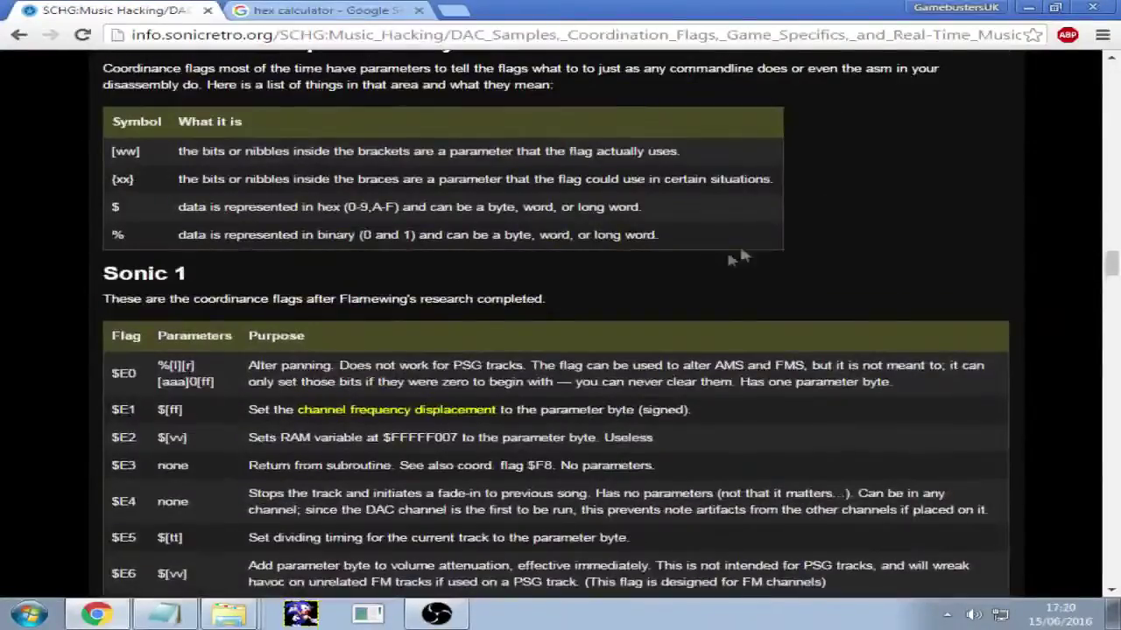
scroll(592, 331, up, 15)
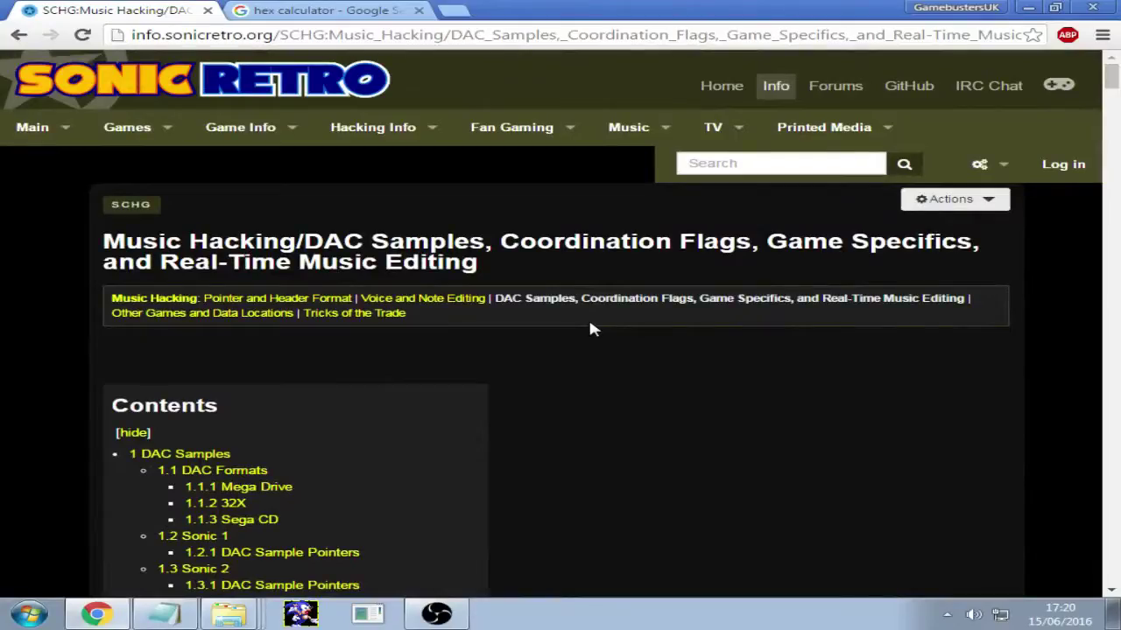
Step: Skim the page from its contents list to the introductory text of the Coordination flags section
scroll(591, 329, down, 15)
scroll(526, 325, up, 12)
scroll(471, 324, up, 3)
scroll(613, 315, down, 20)
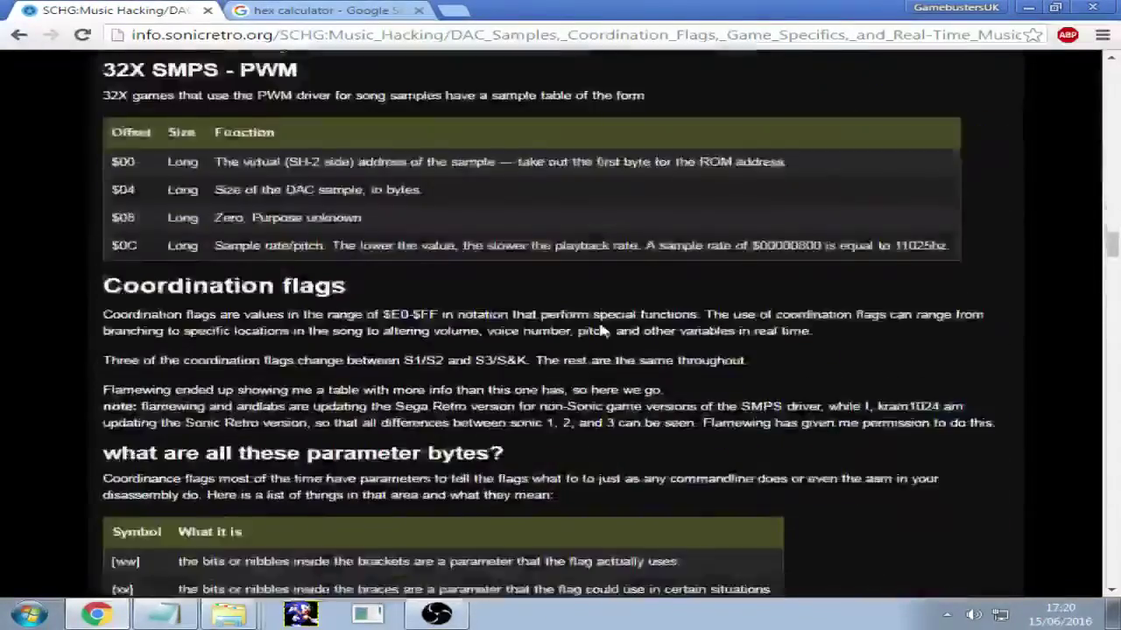
scroll(600, 330, down, 4)
scroll(603, 321, up, 20)
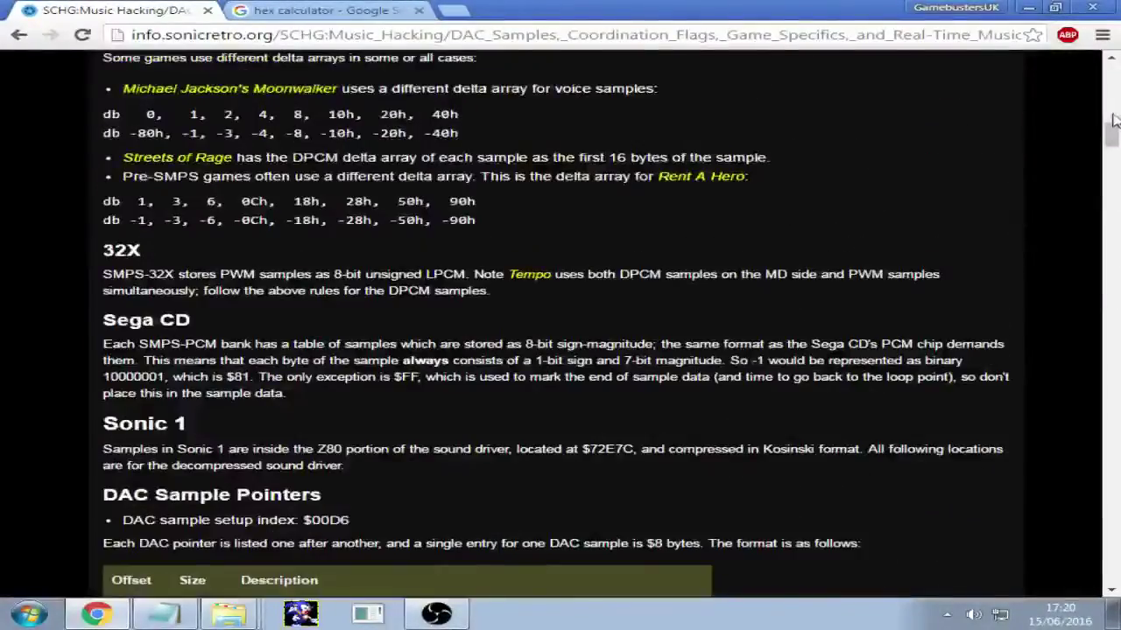
Step: Open the Music Hacking page on Pointer and Header Format and view its Pointer format section
drag(1114, 120, 1110, 66)
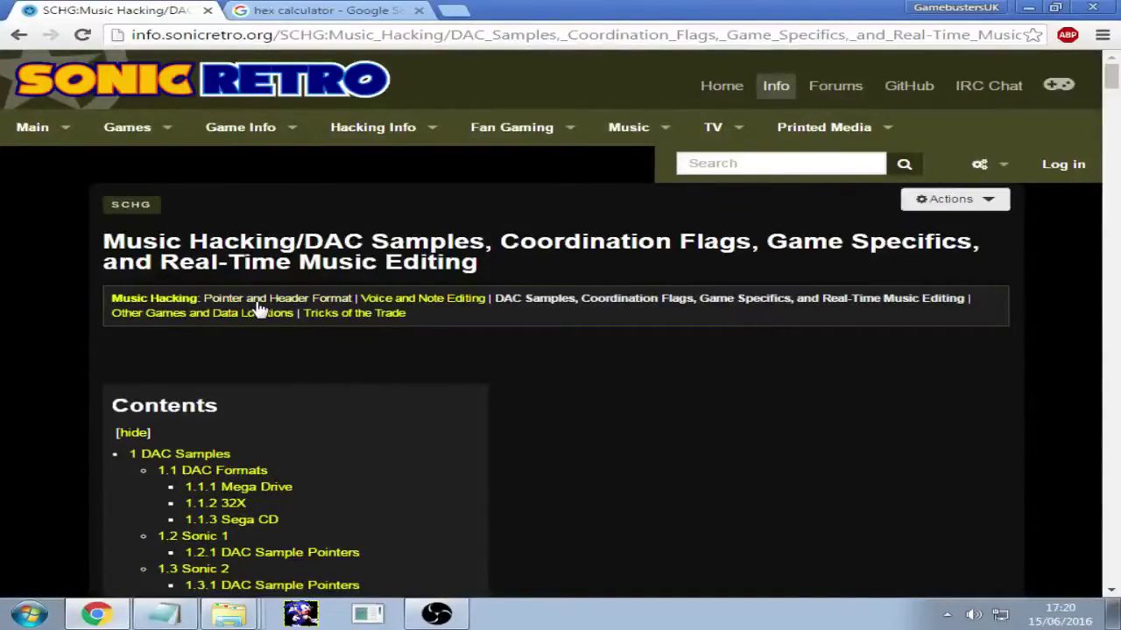
click(311, 299)
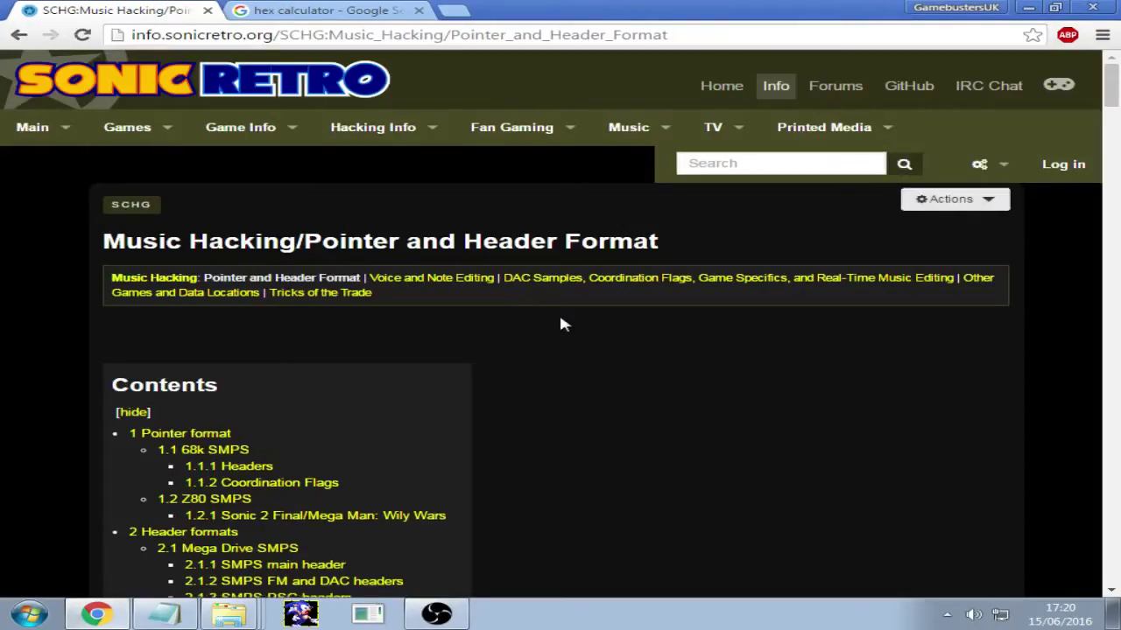
scroll(563, 325, down, 5)
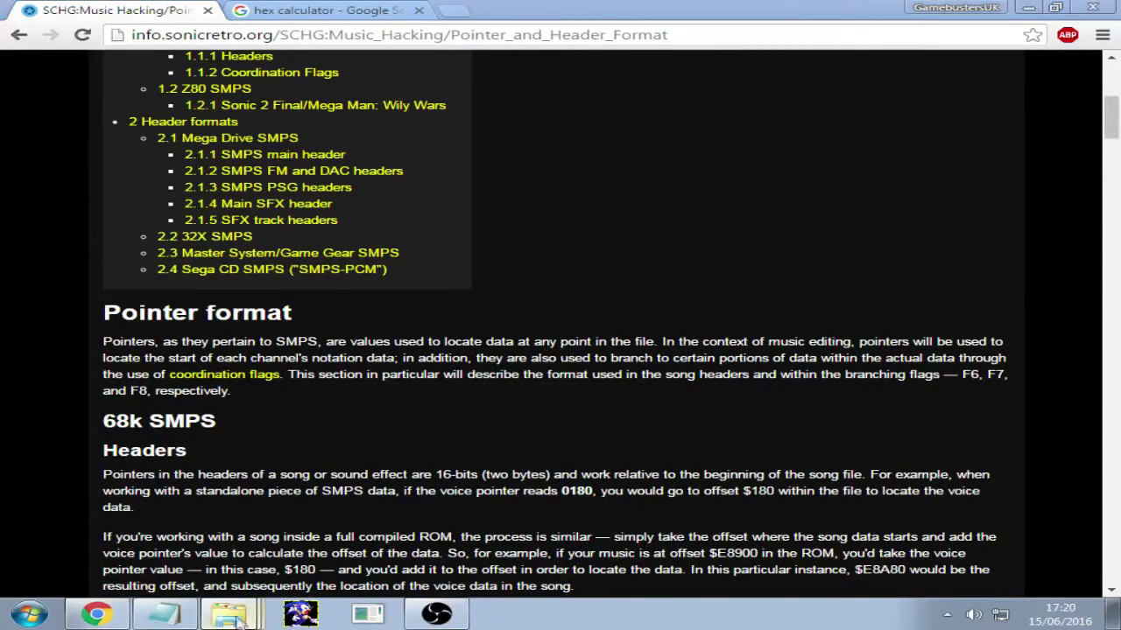
Step: Switch to Windows Explorer and open the s2 project folder under SonED\My Hacking Files
key(alt+Tab)
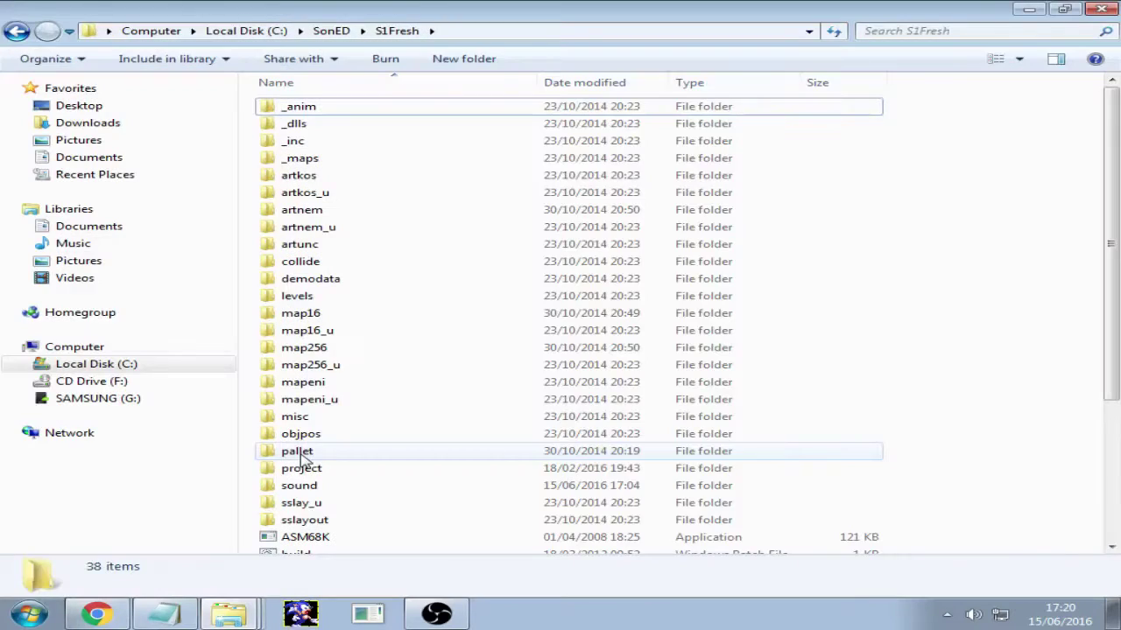
click(331, 30)
scroll(349, 409, down, 3)
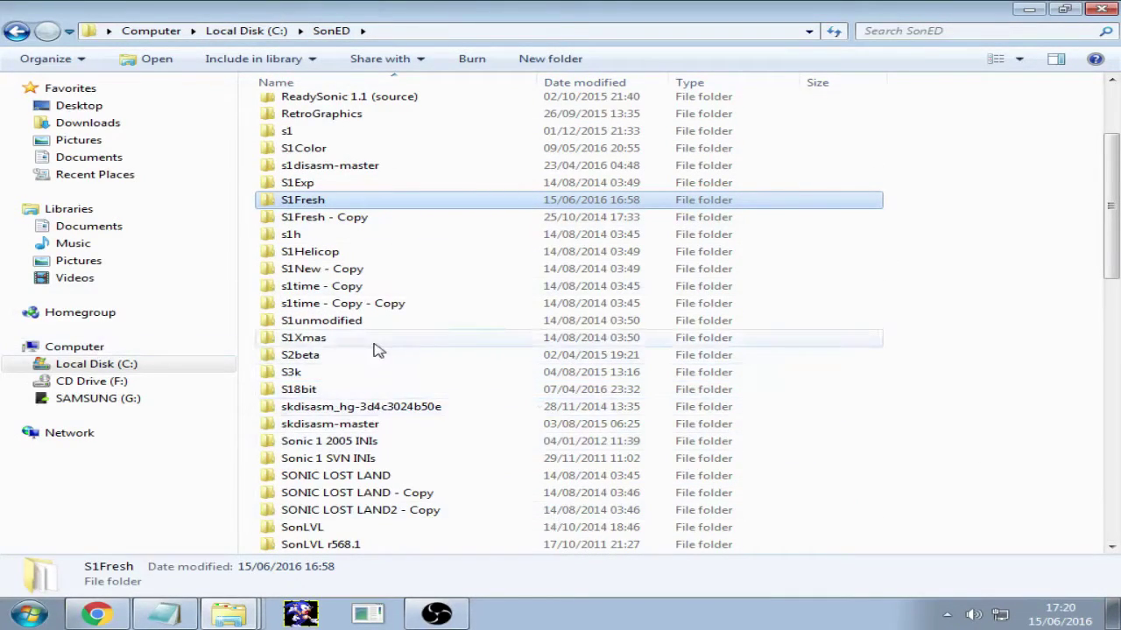
scroll(359, 311, up, 3)
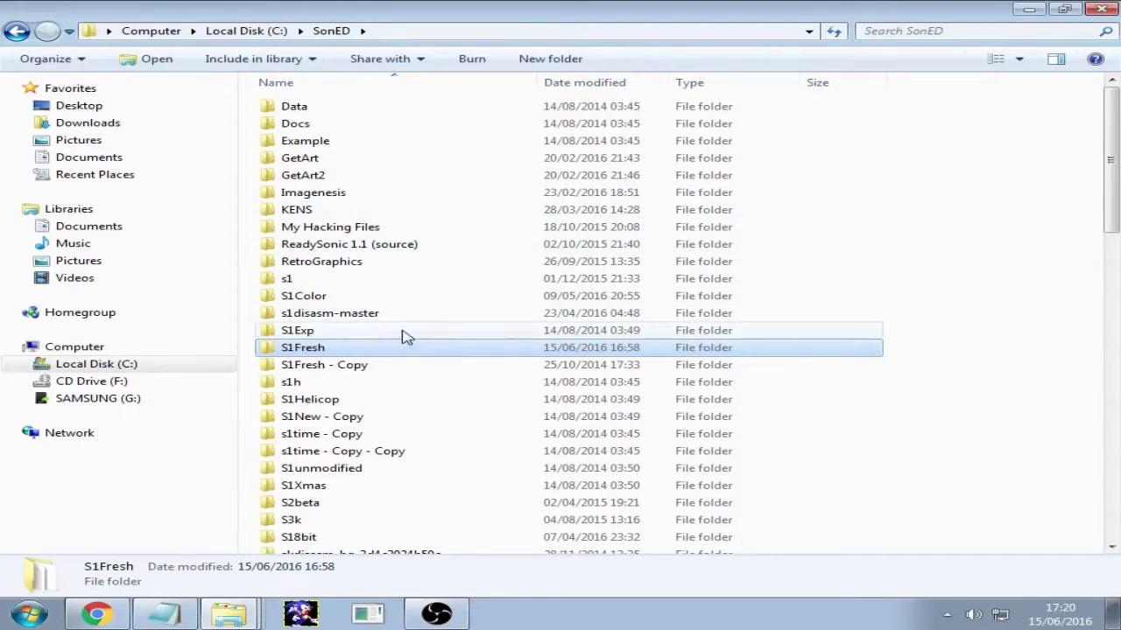
double_click(336, 229)
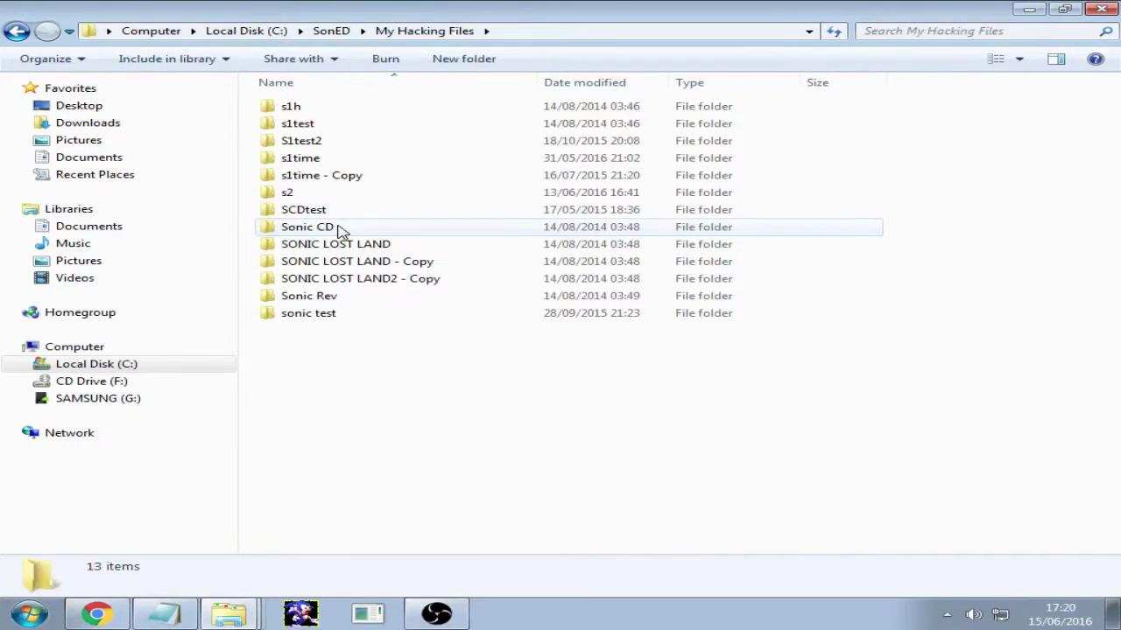
double_click(289, 191)
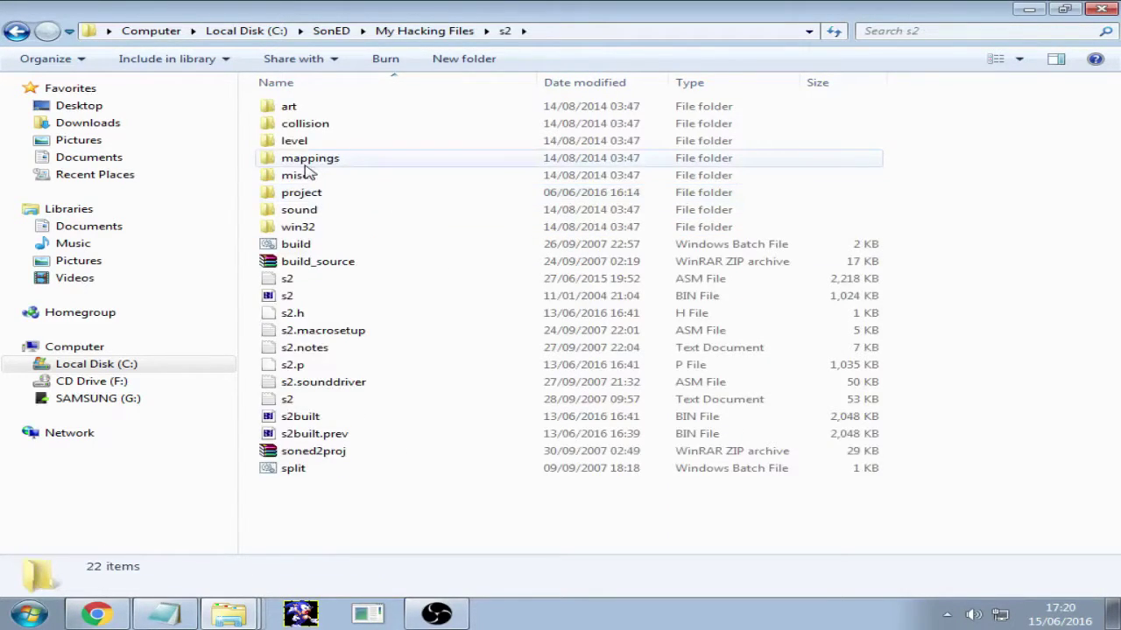
Step: Open the EHZ BIN file from the s2 project's sound\music folder in the XVI32 hex editor
double_click(337, 297)
click(648, 70)
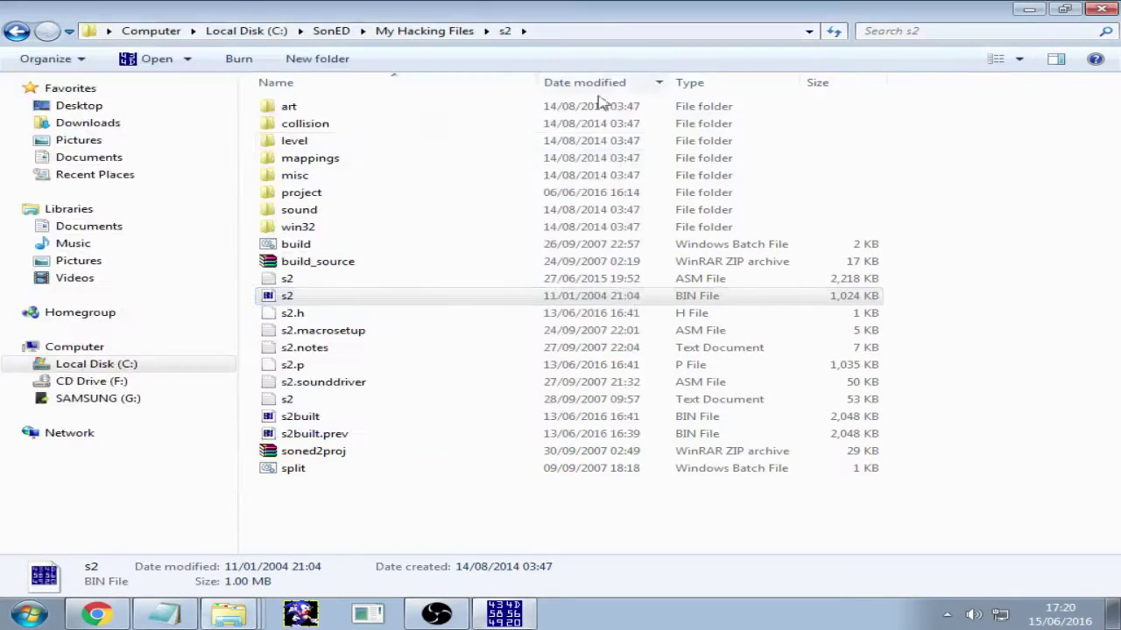
double_click(341, 214)
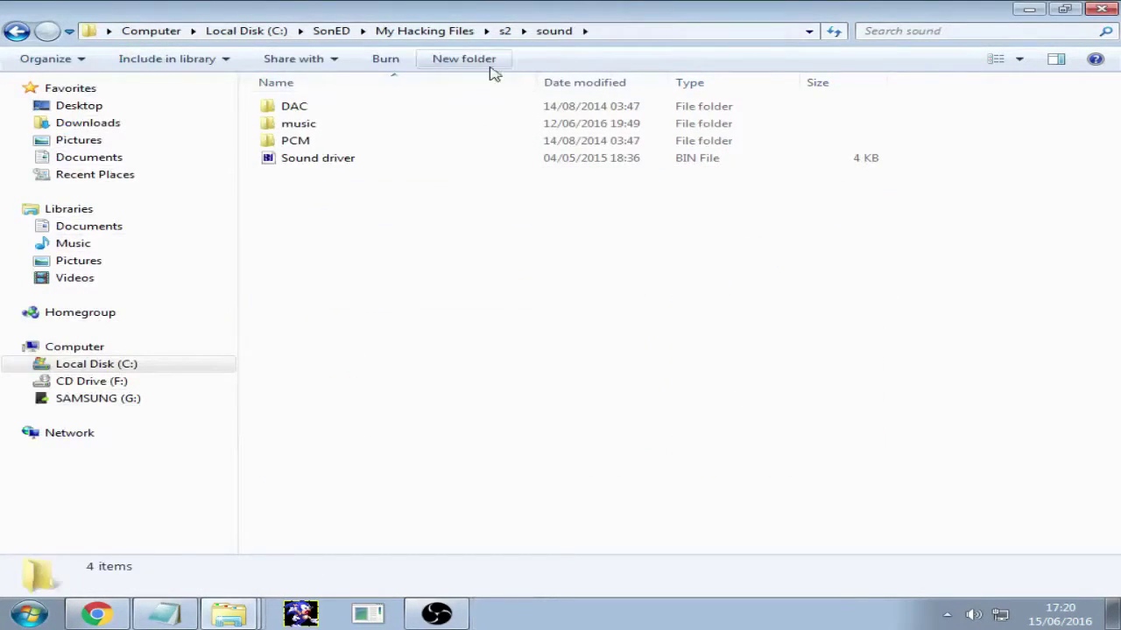
double_click(325, 127)
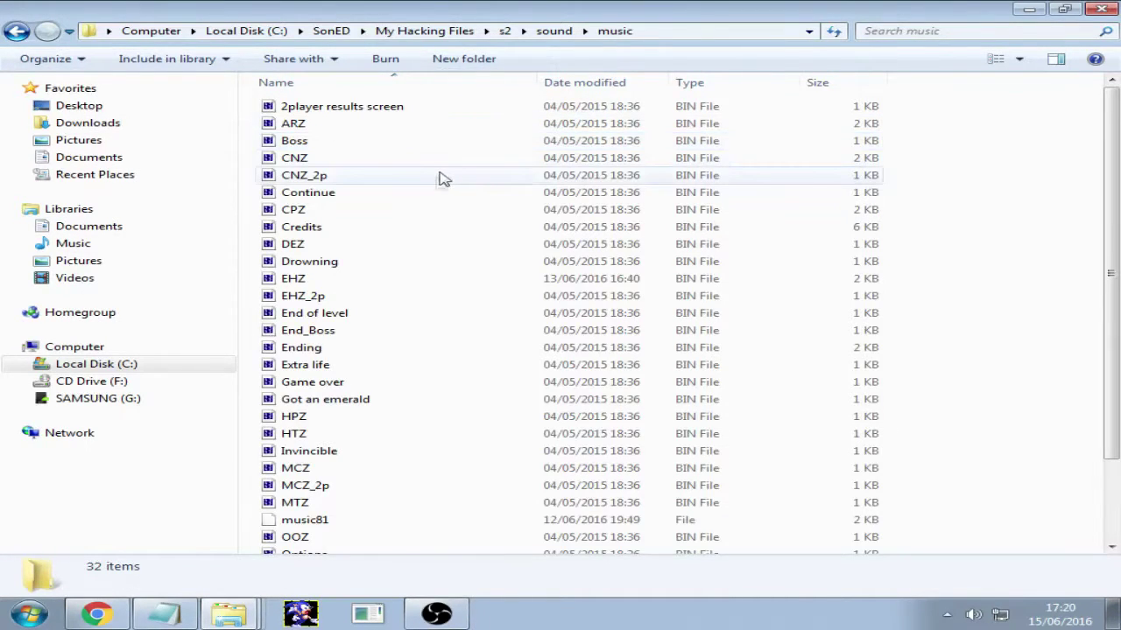
double_click(365, 280)
Step: Minimize the Explorer and Chrome windows and bring the XVI32 window with EHZ.bin to the front
click(494, 7)
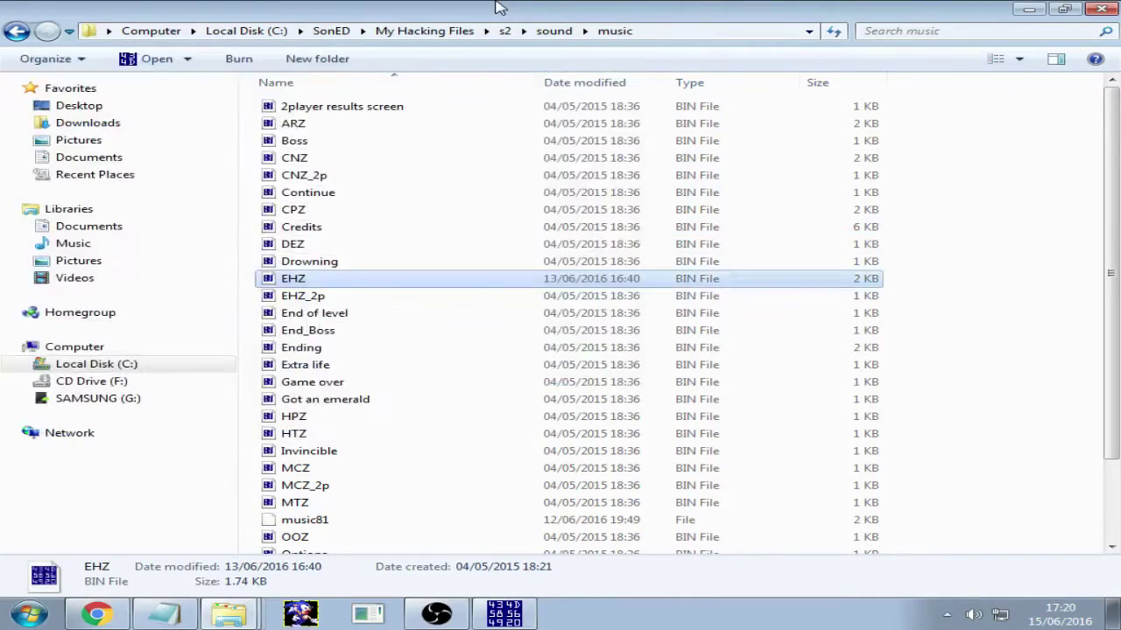
click(1029, 8)
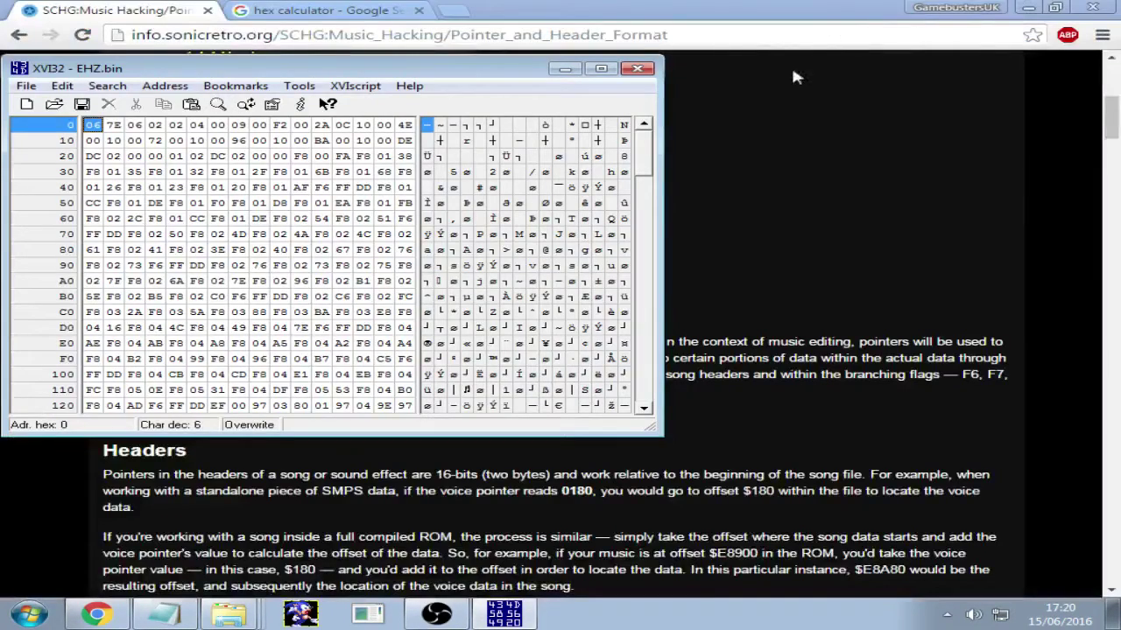
click(1028, 8)
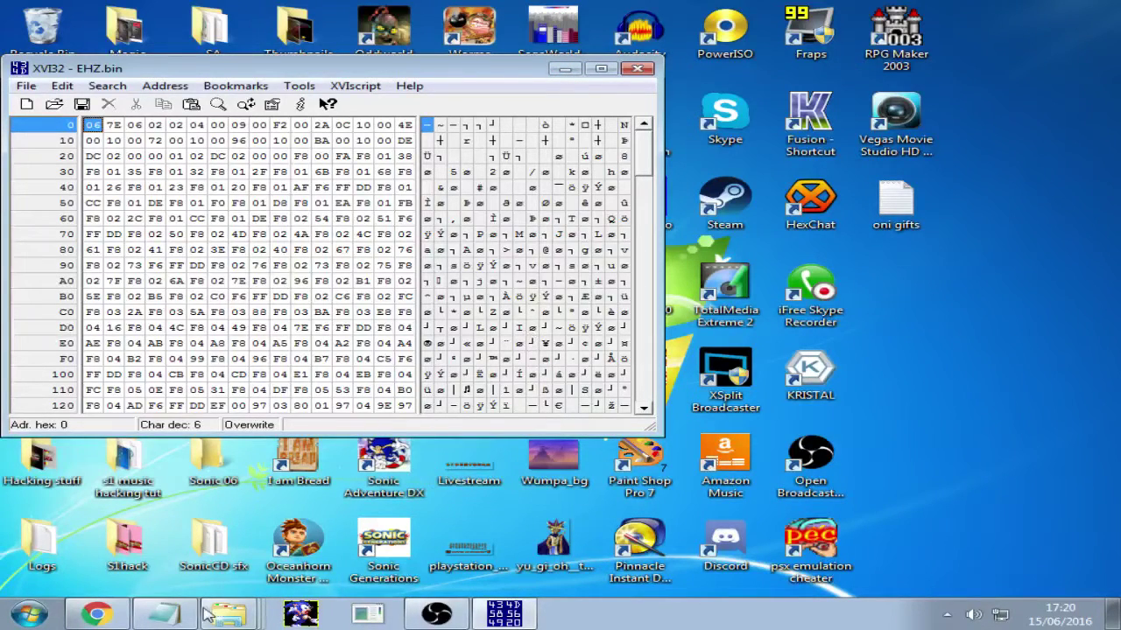
click(229, 616)
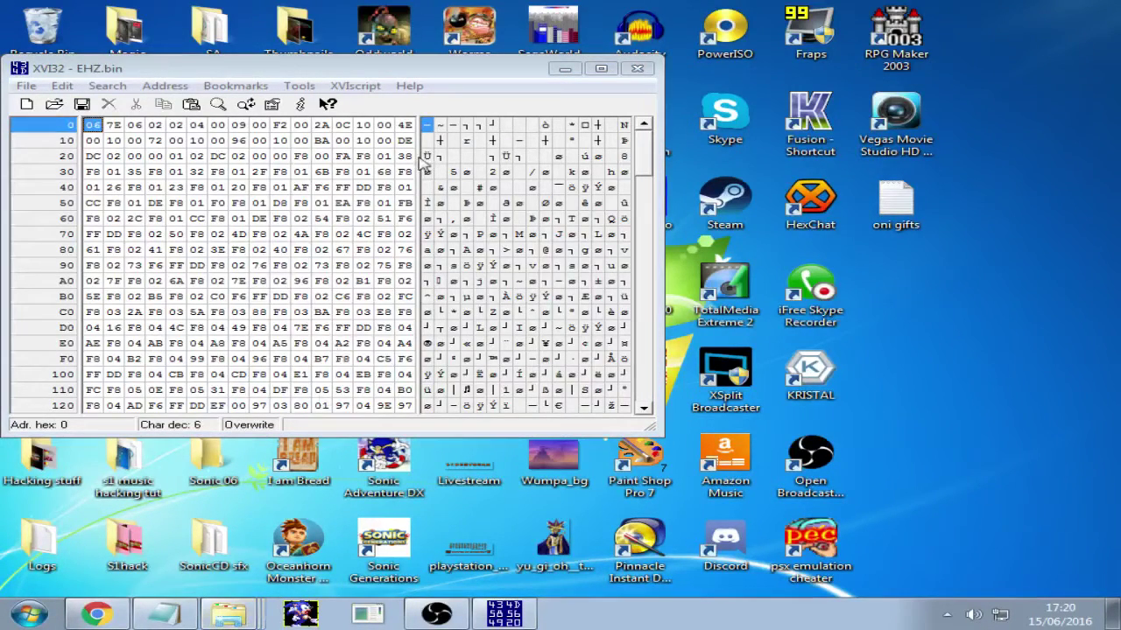
click(444, 75)
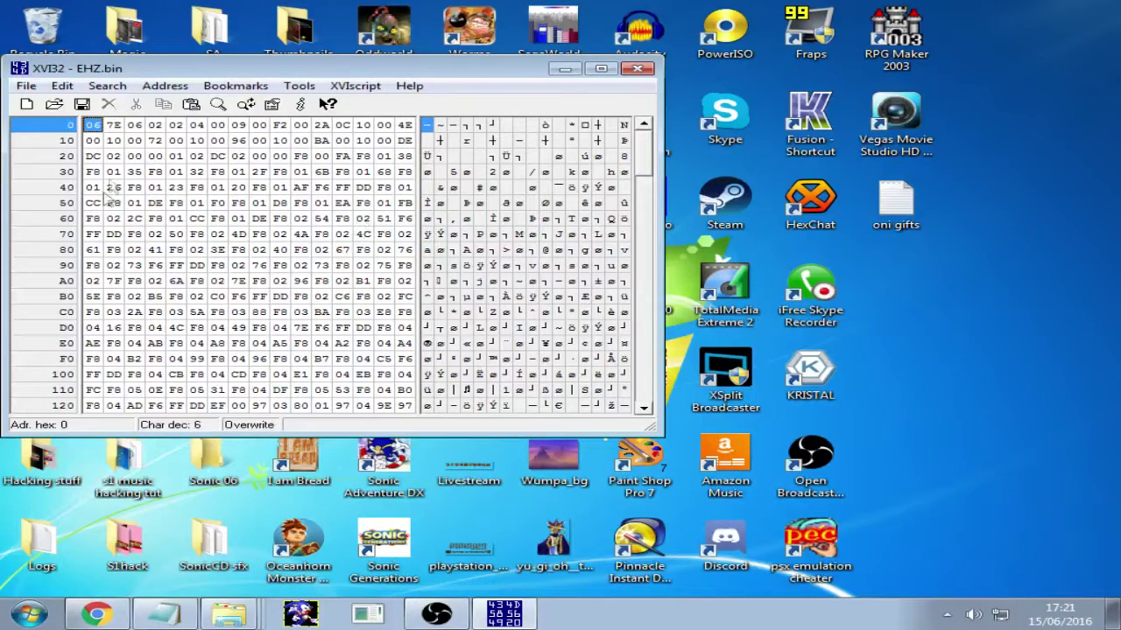
Step: Inspect the opening header bytes of EHZ.bin one by one, up to address 8
click(134, 125)
click(114, 140)
click(93, 125)
click(136, 127)
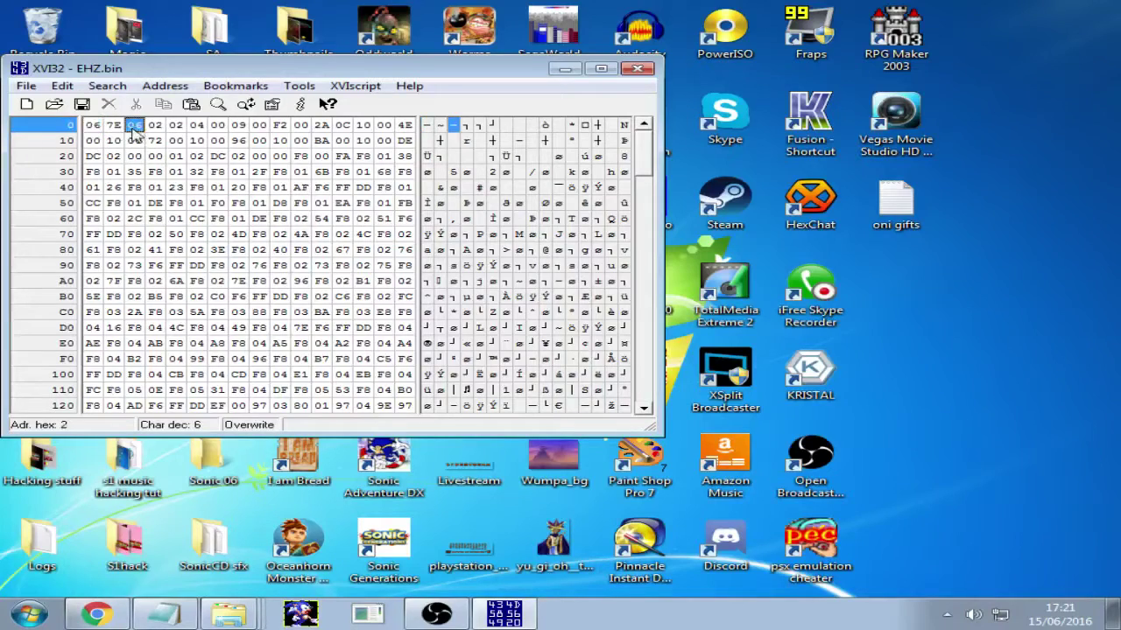
click(155, 127)
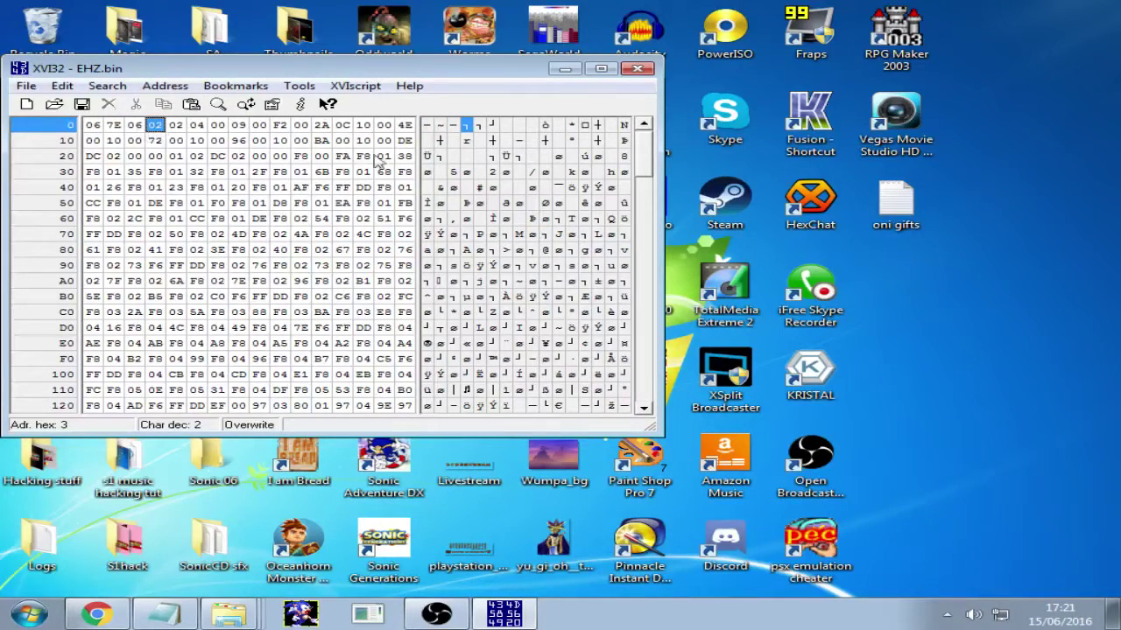
click(176, 127)
click(198, 127)
click(217, 127)
click(238, 127)
click(218, 127)
click(238, 127)
click(259, 127)
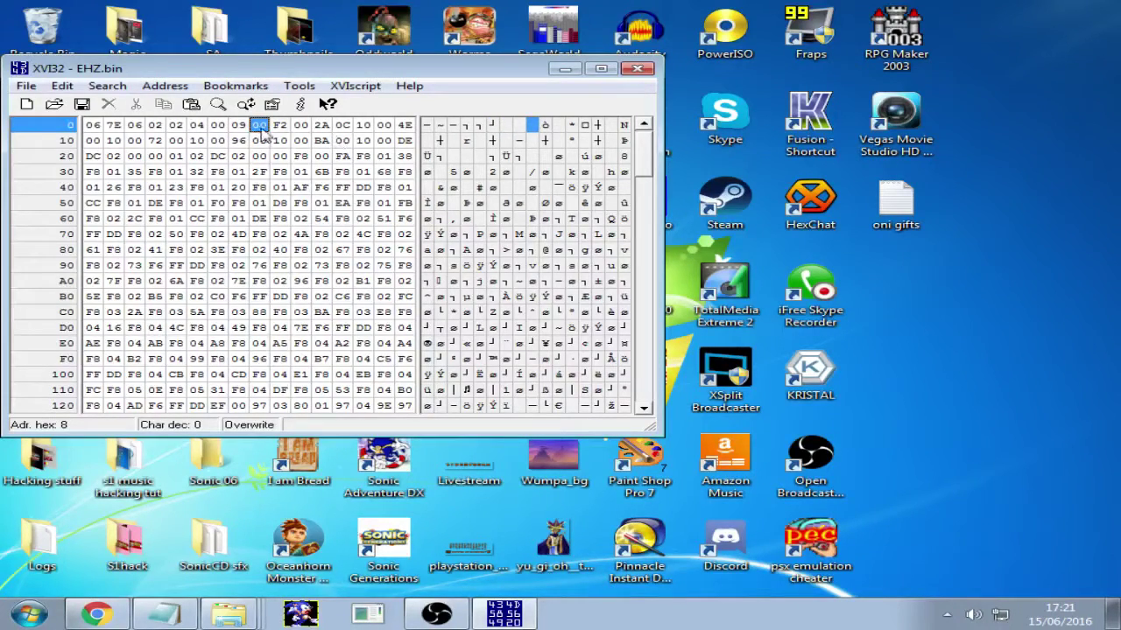
Step: Inspect further header bytes in the first two rows of EHZ.bin and return to address 0
click(384, 140)
click(405, 140)
click(341, 125)
click(322, 125)
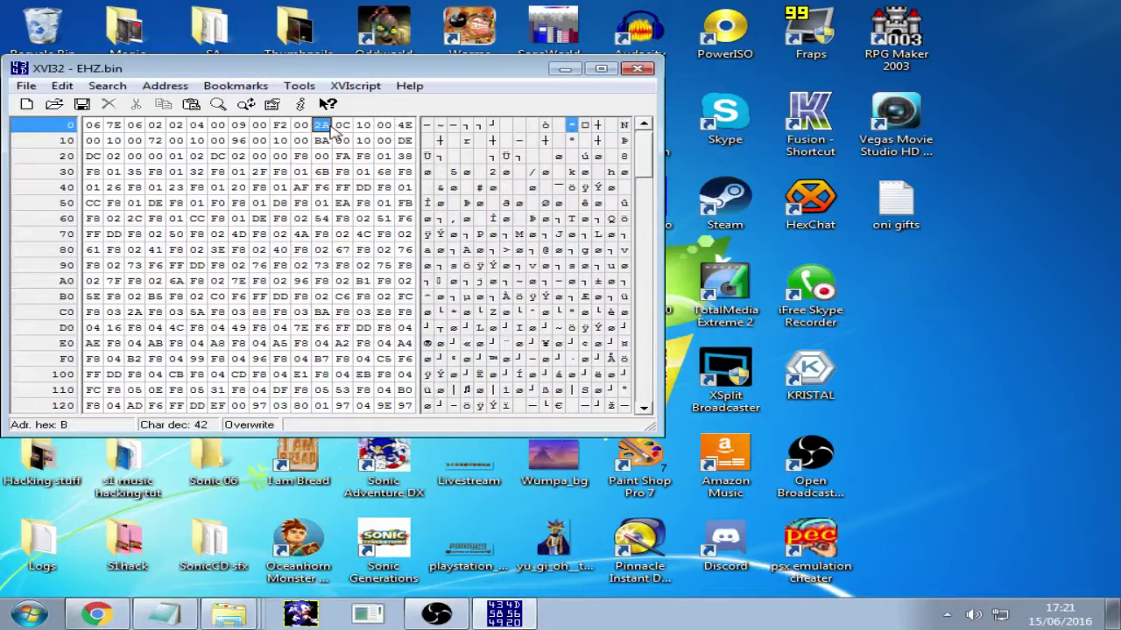
drag(644, 166, 643, 118)
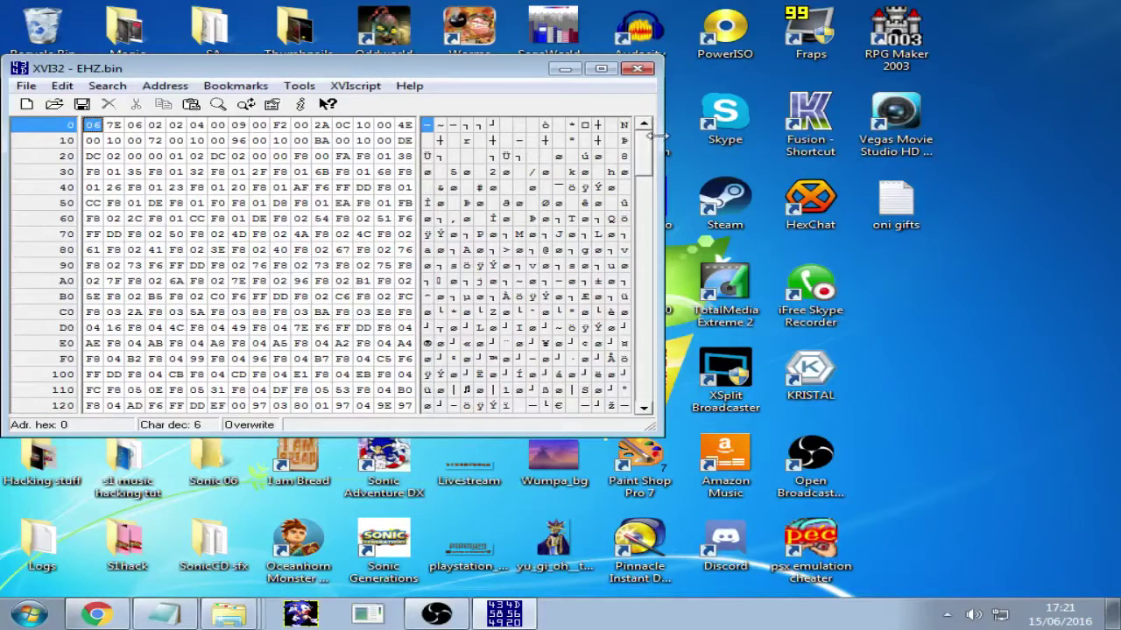
Step: Close EHZ.bin in XVI32 and switch to Sonic Retro's Pointer and Header Format page in Chrome
click(637, 70)
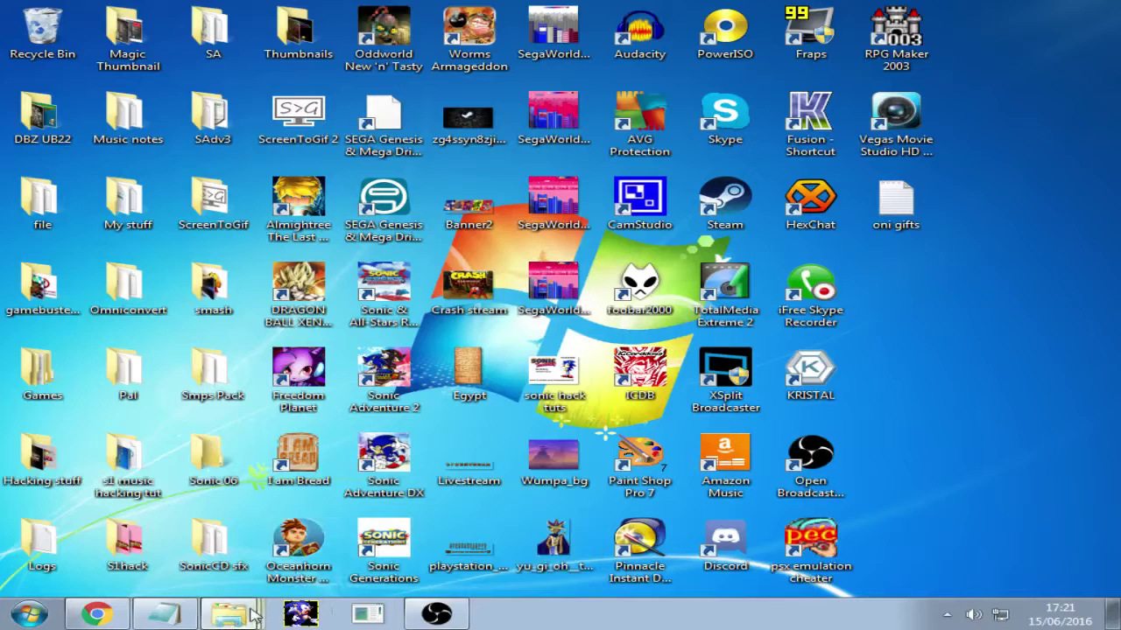
click(162, 617)
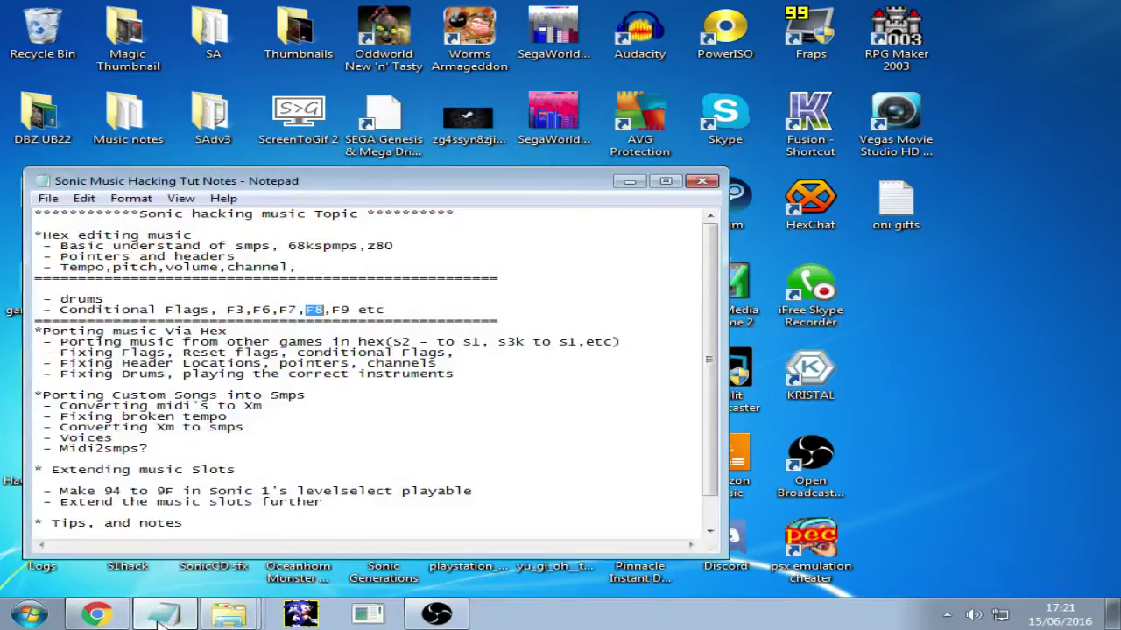
click(96, 615)
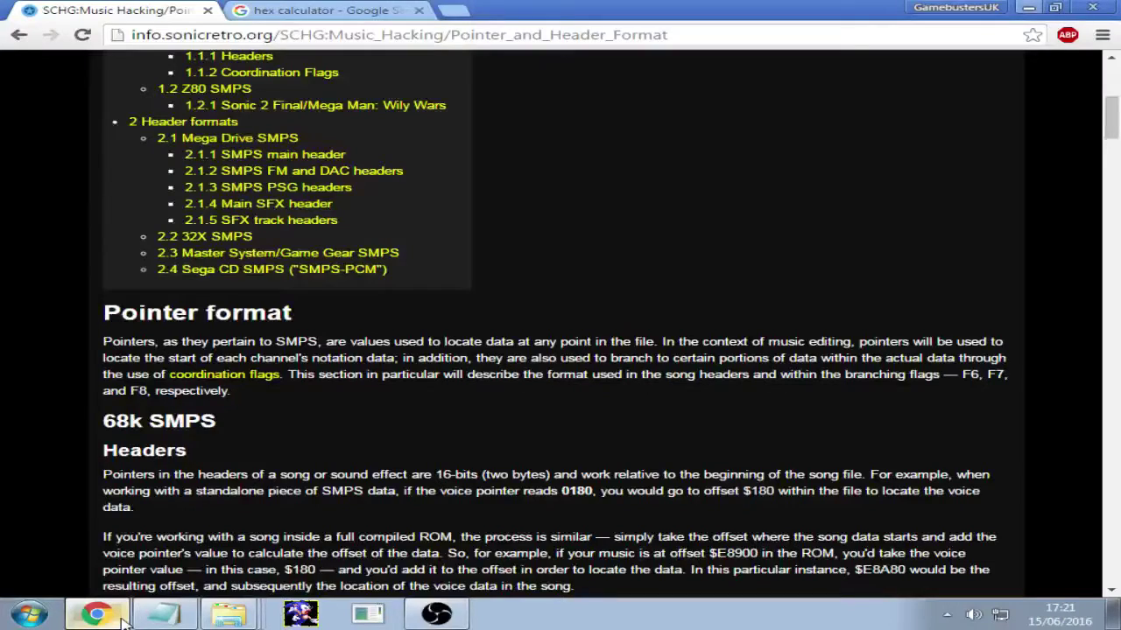
scroll(27, 474, up, 4)
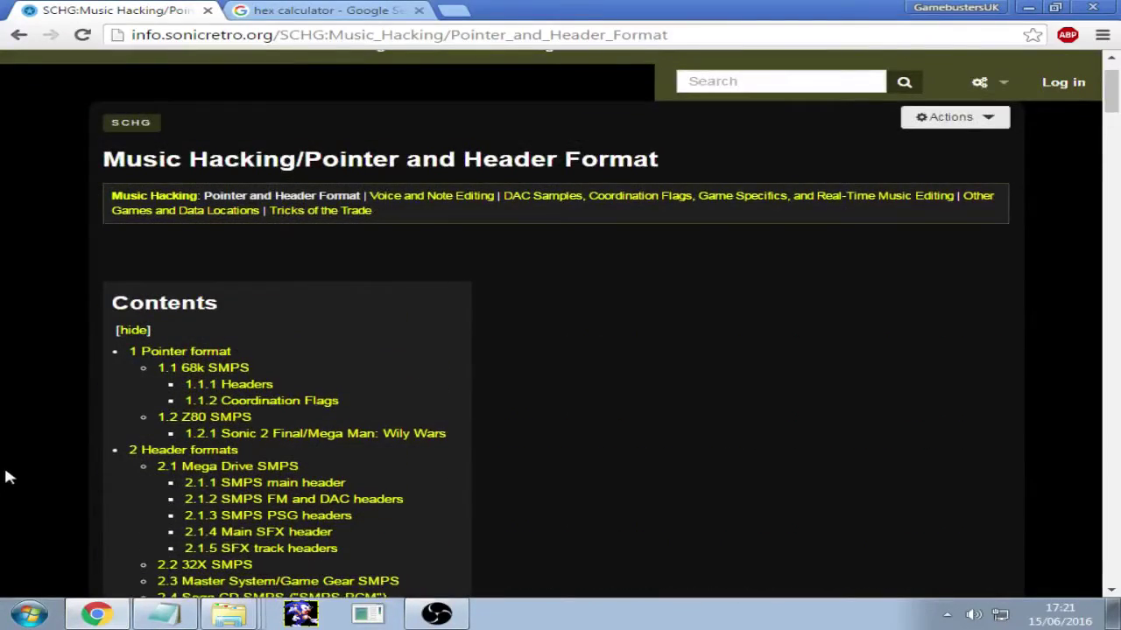
scroll(20, 466, down, 2)
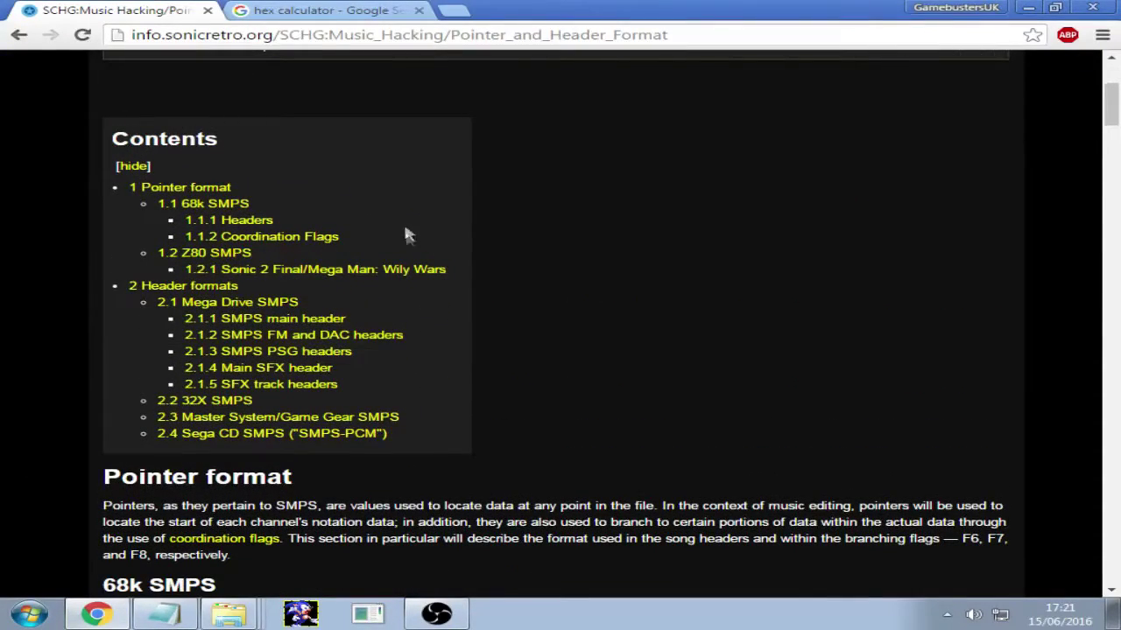
click(437, 614)
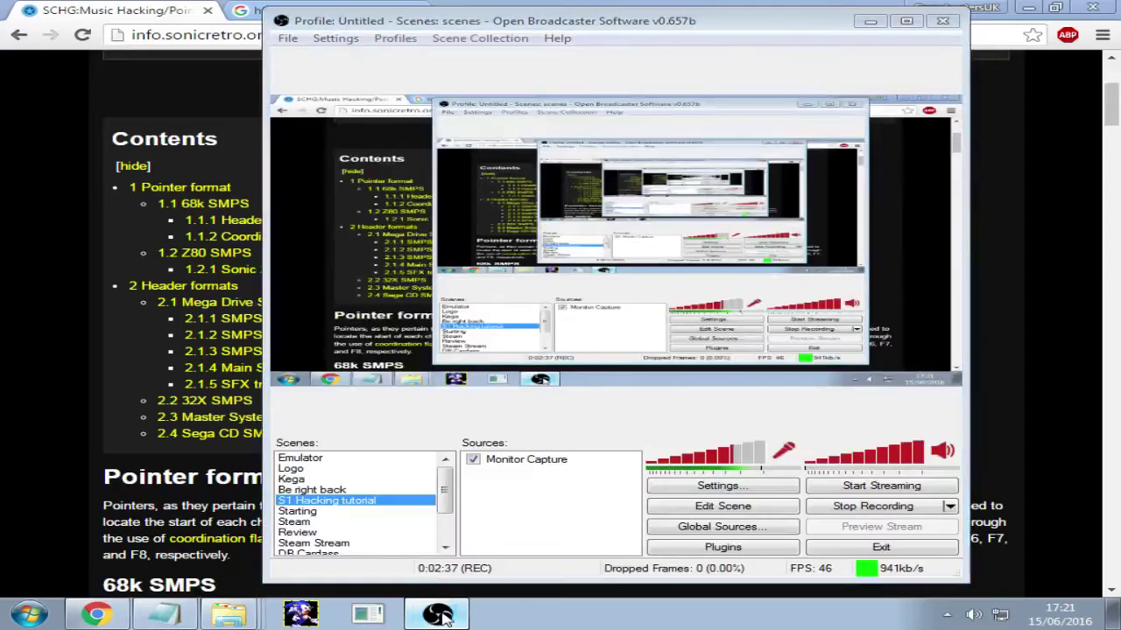
click(437, 613)
scroll(570, 267, up, 3)
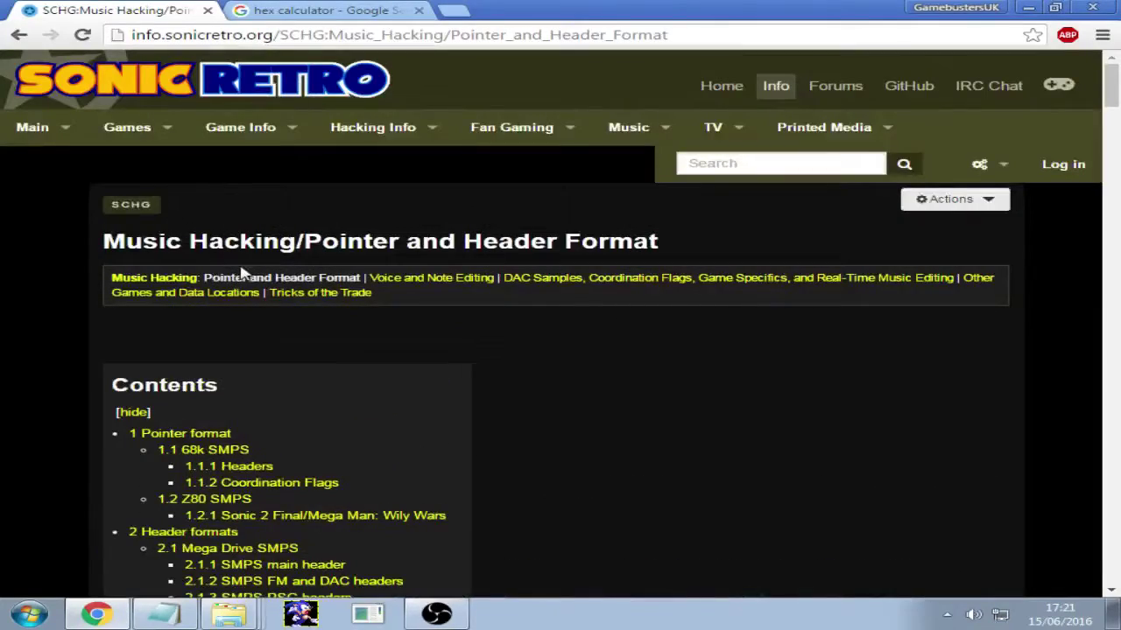
Step: Read through the 68k SMPS and Z80 SMPS pointer sections down to Sonic 2 Final/Mega Man: Wily Wars
scroll(438, 293, down, 8)
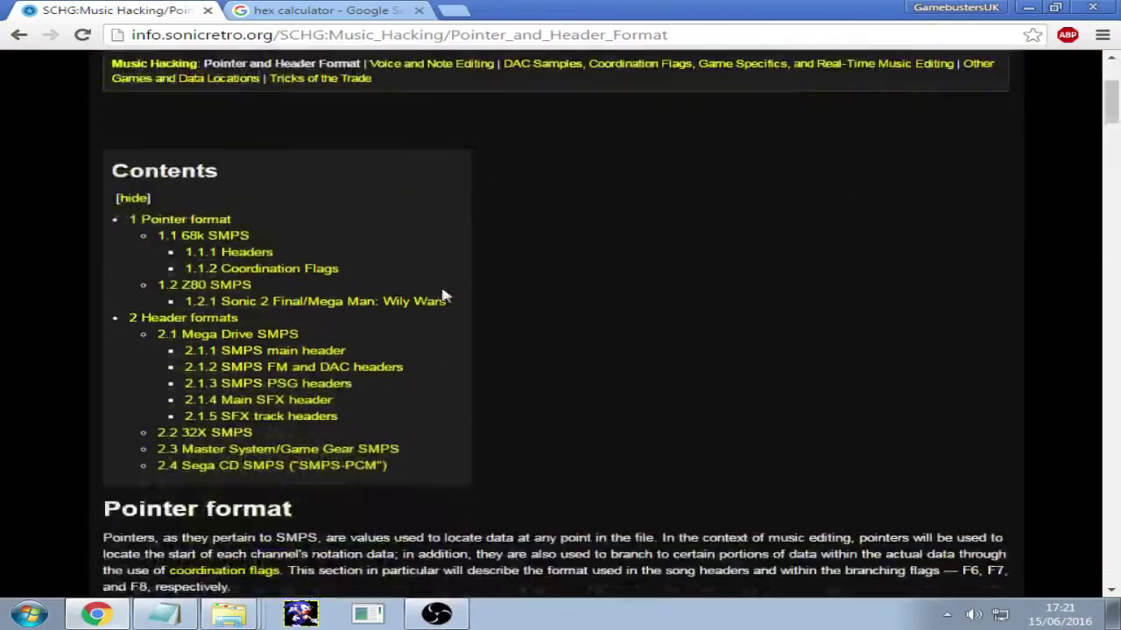
scroll(599, 271, down, 4)
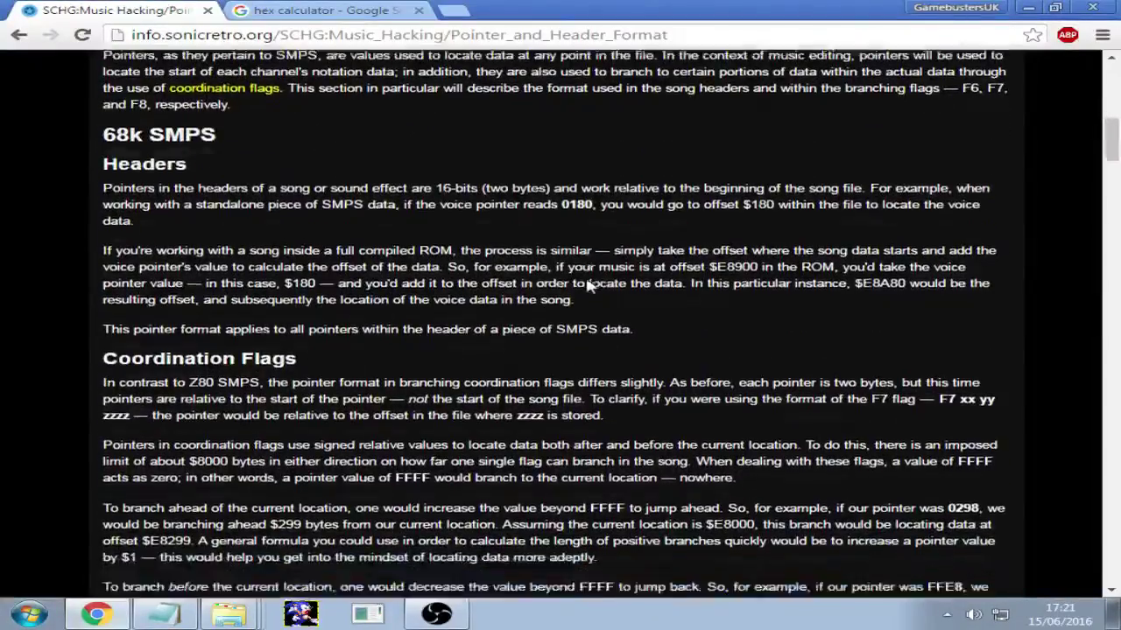
scroll(589, 278, down, 6)
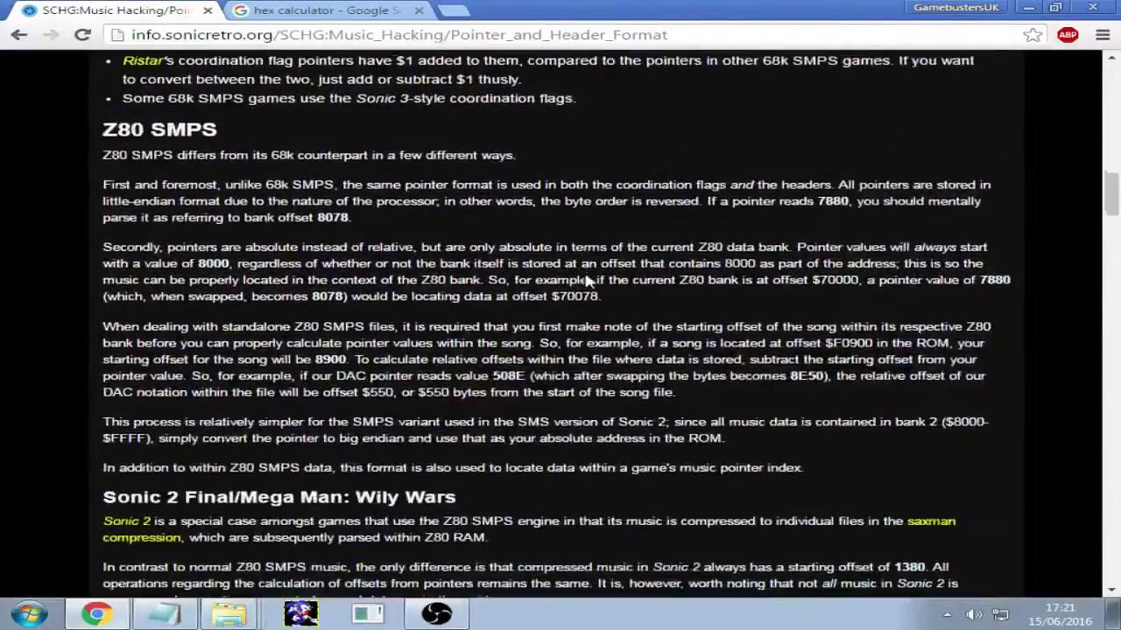
scroll(588, 278, down, 1)
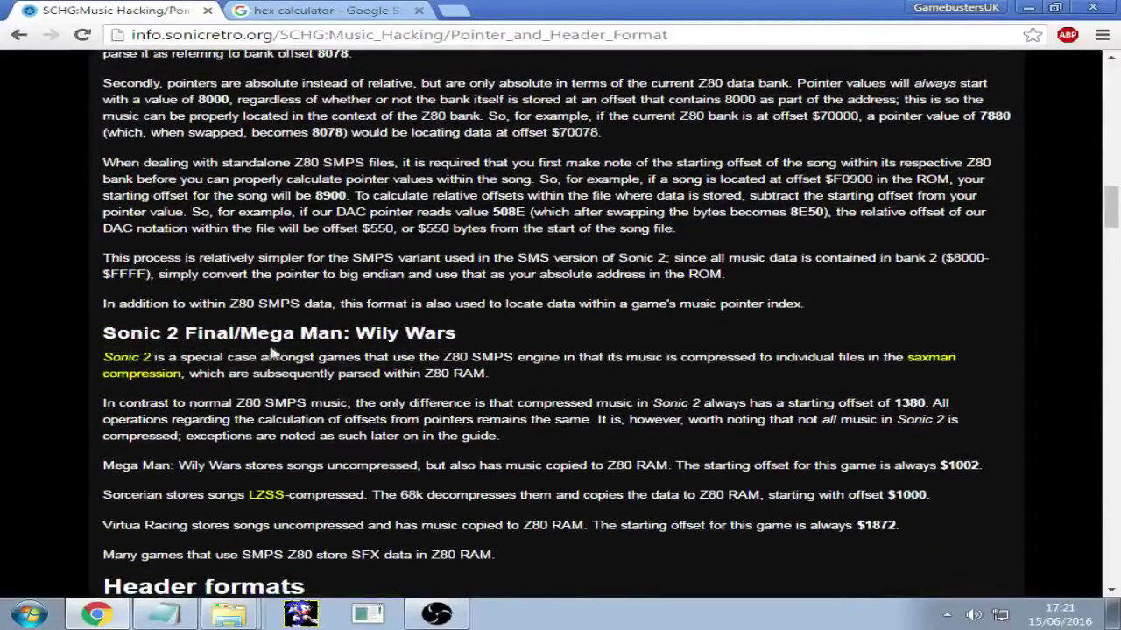
scroll(611, 359, down, 1)
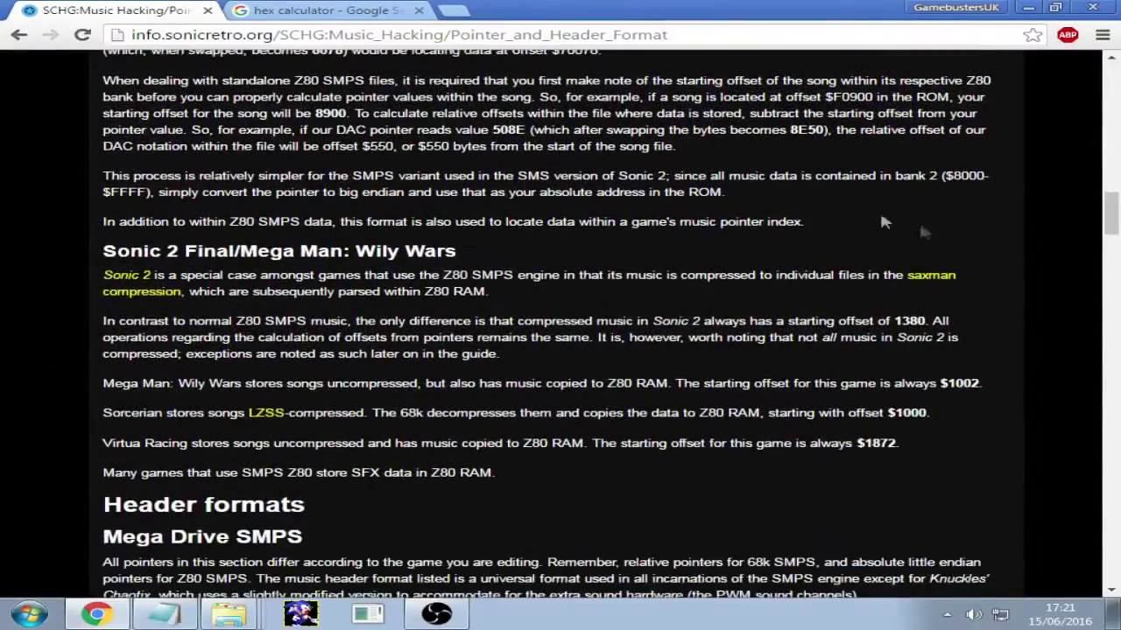
scroll(407, 312, up, 2)
scroll(167, 404, down, 1)
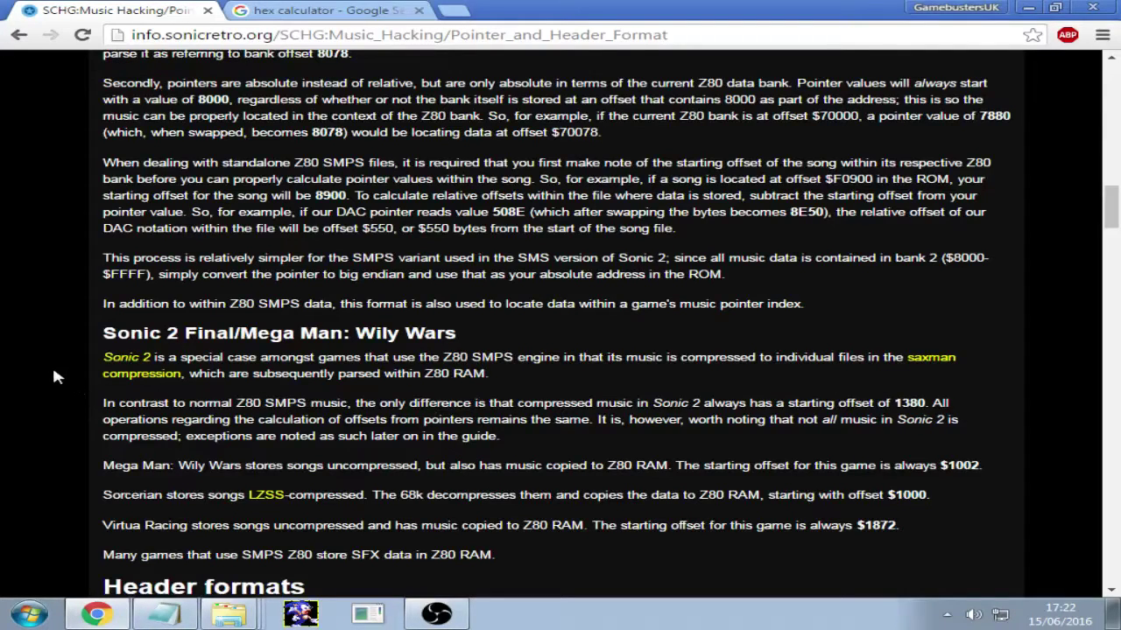
scroll(89, 346, down, 1)
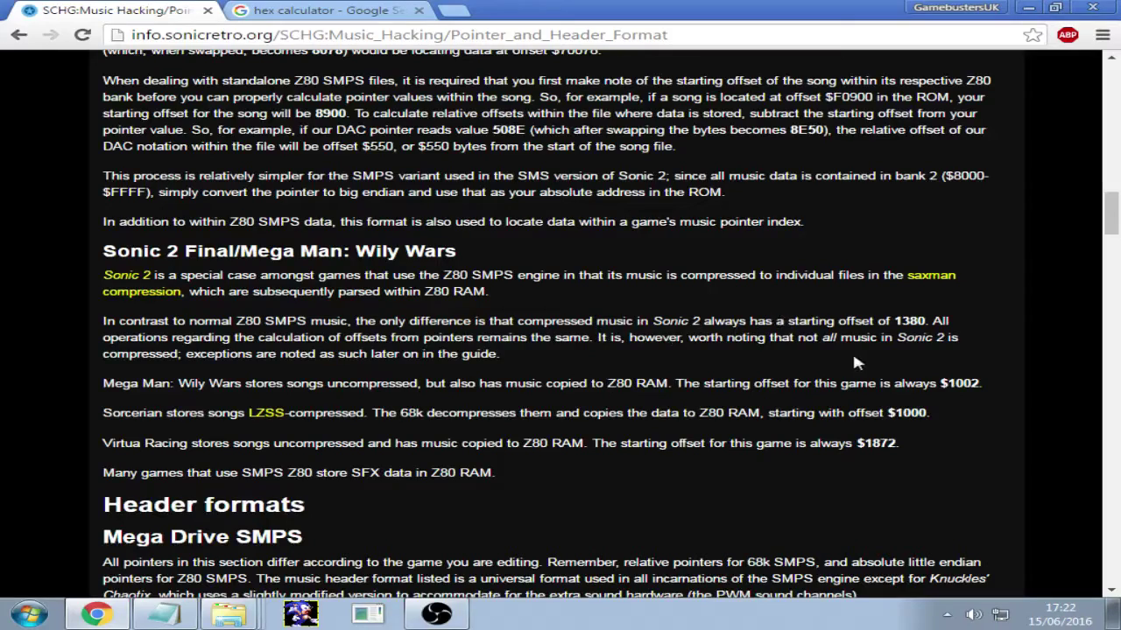
Step: Point out the Sonic 2 starting offset 1380 and review the Z80 SMPS pointer explanation above it
double_click(912, 322)
click(921, 331)
scroll(742, 295, up, 1)
scroll(927, 413, up, 4)
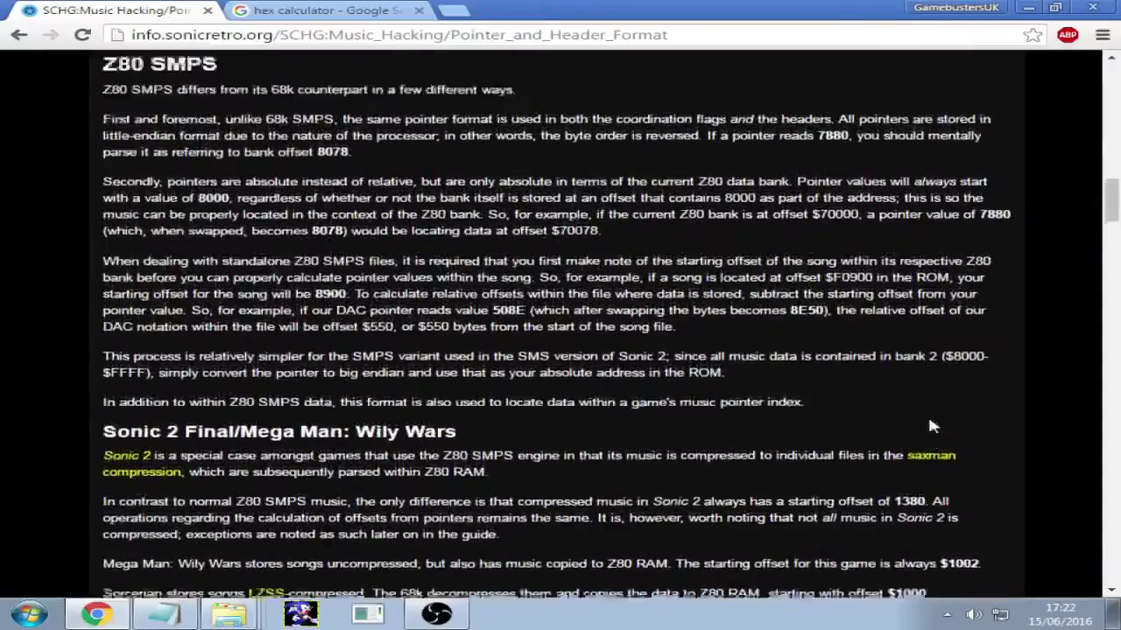
scroll(845, 346, down, 2)
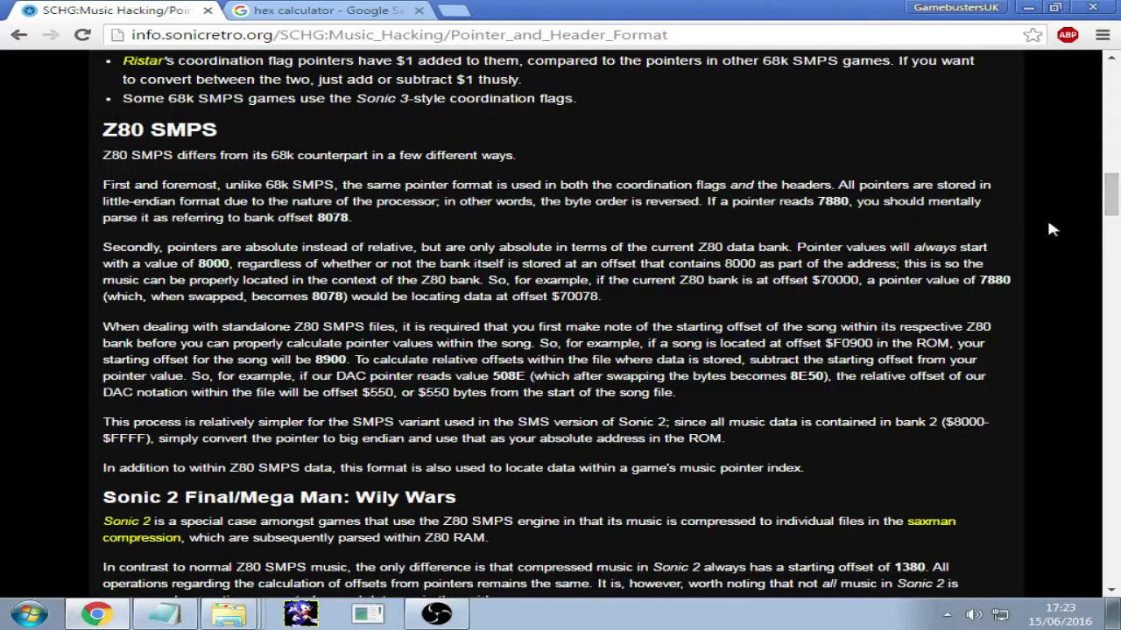
Step: Open the Hex Calculator - CatDV page from the hex calculator search results
click(328, 10)
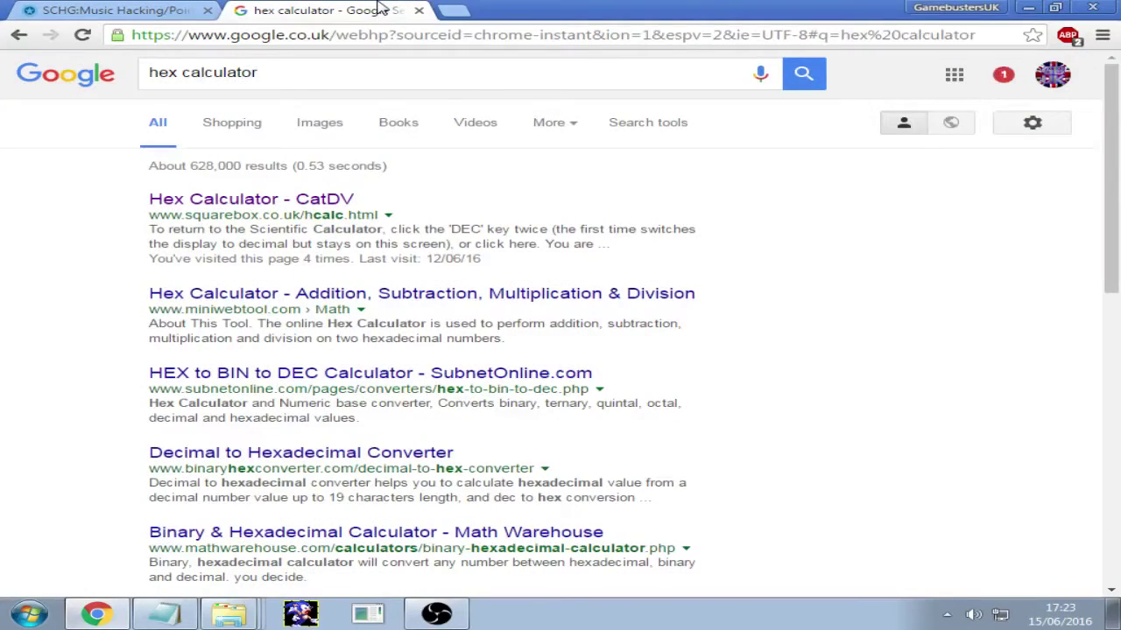
key(ctrl+Tab)
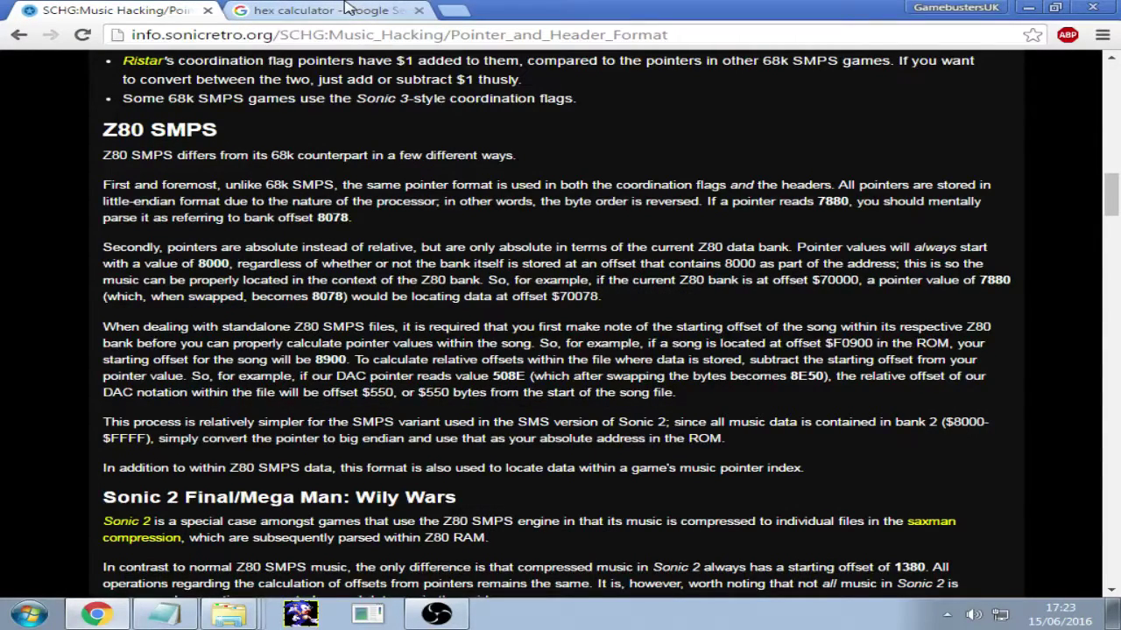
click(348, 8)
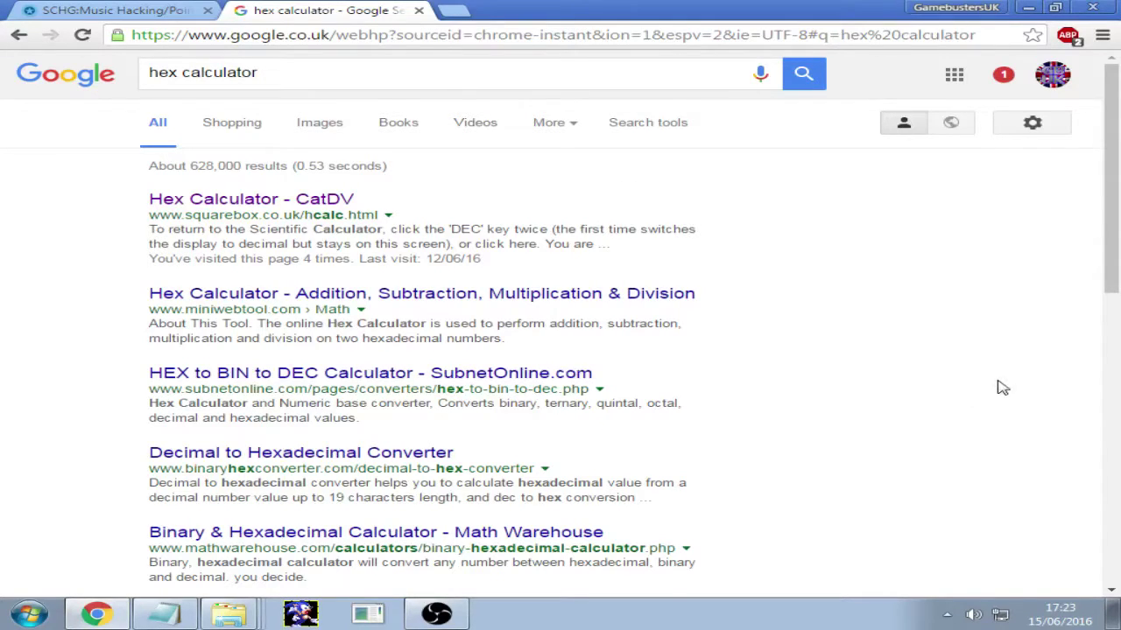
click(293, 205)
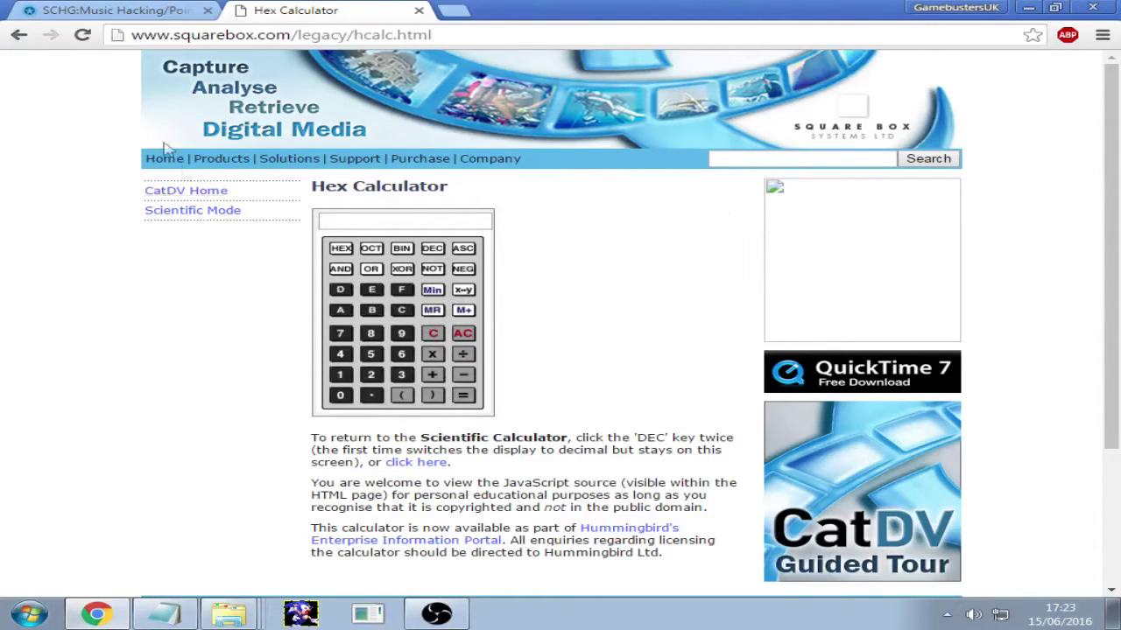
Step: Return to the Pointer and Header Format page and view its title and contents list
click(118, 10)
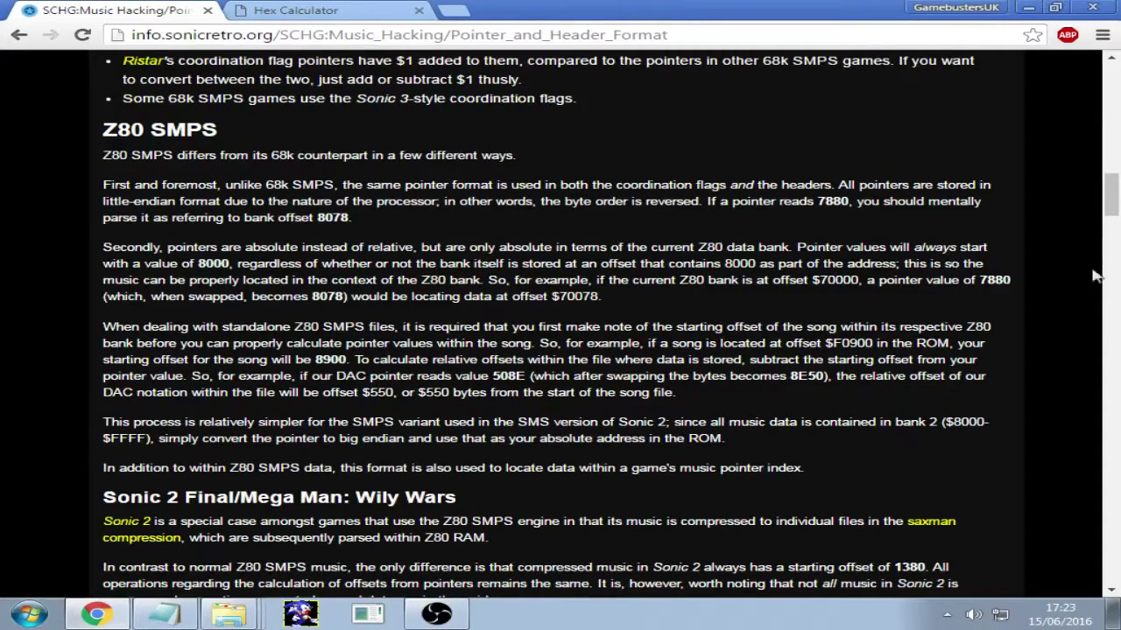
scroll(600, 405, up, 9)
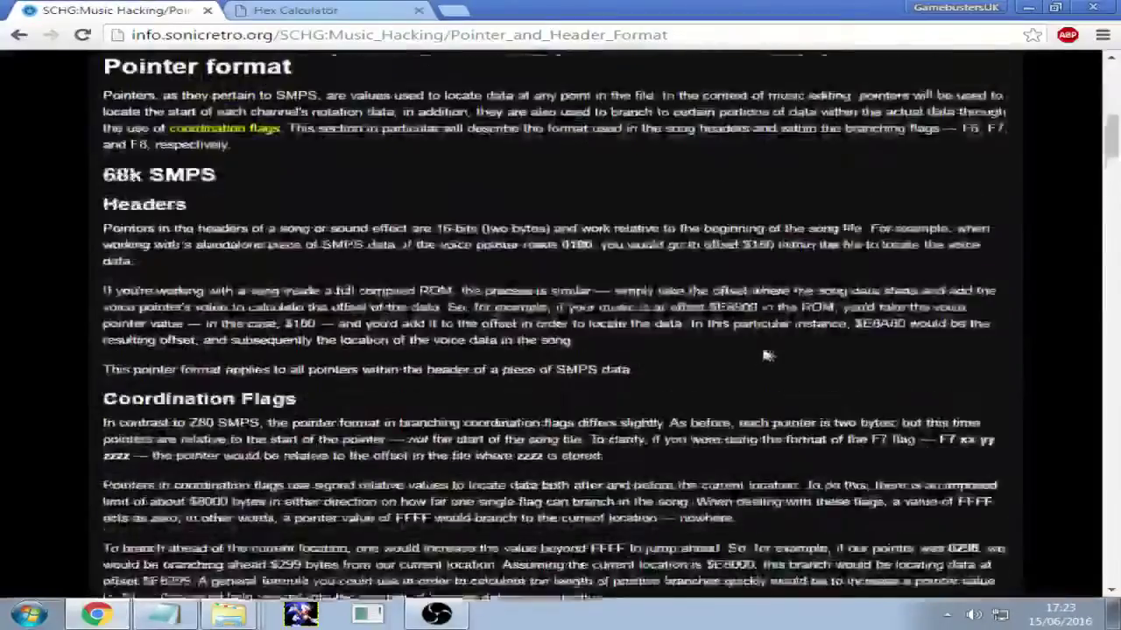
scroll(766, 355, up, 8)
scroll(758, 360, down, 2)
scroll(747, 389, up, 2)
scroll(681, 415, down, 2)
scroll(795, 393, up, 2)
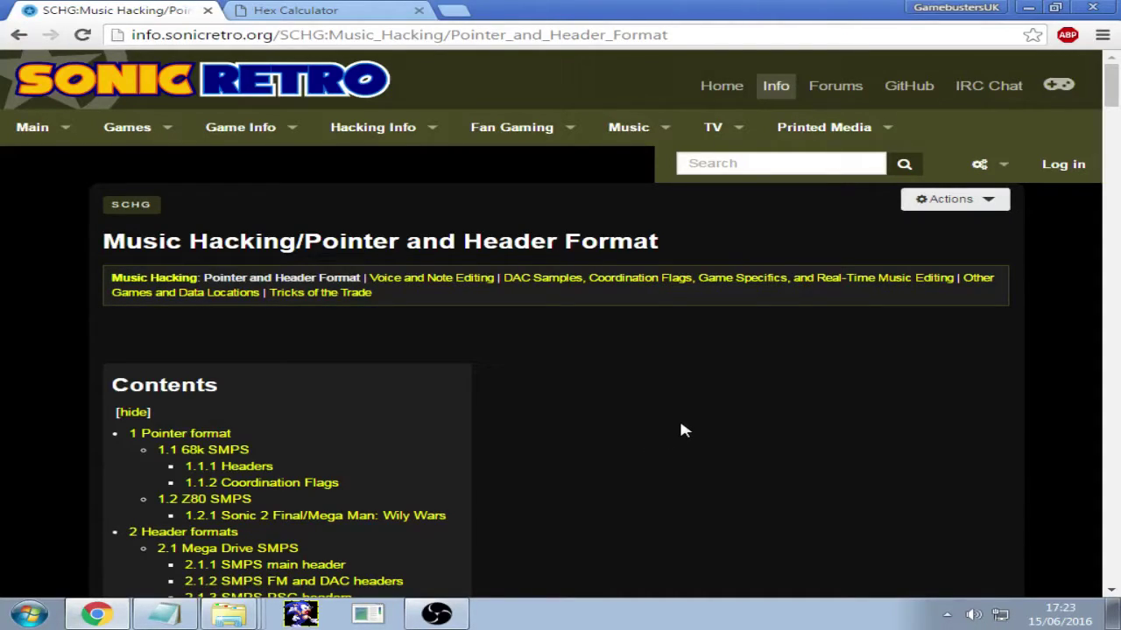
Step: Open the Sonic Hacking Utilities article from the Programs category and view its Compressors/Decompressors section
mouse_move(115, 129)
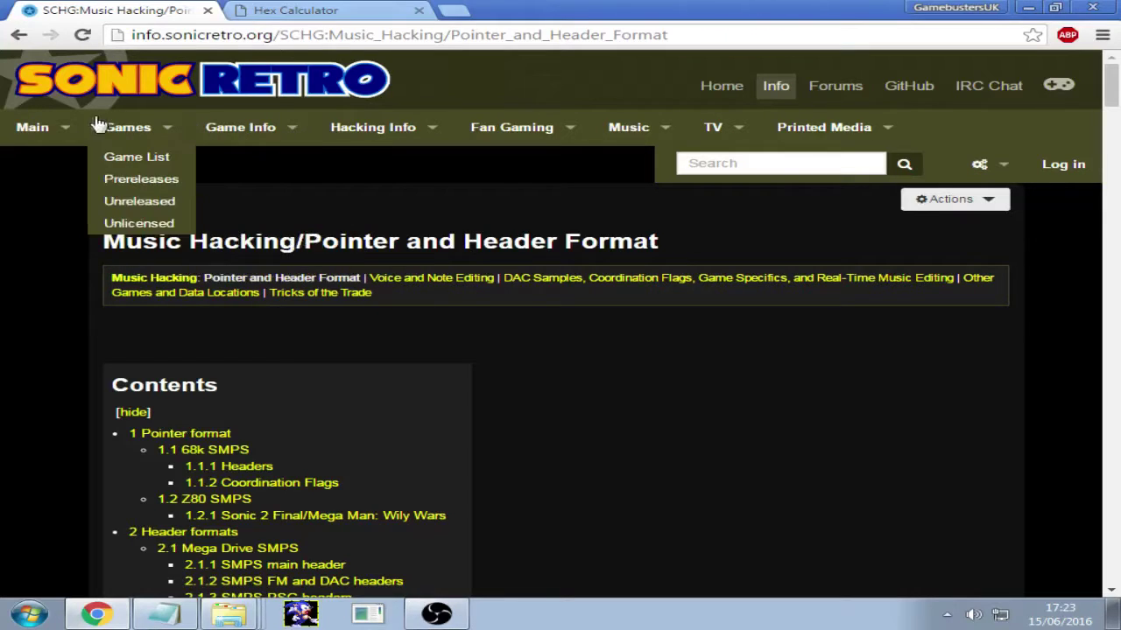
mouse_move(370, 133)
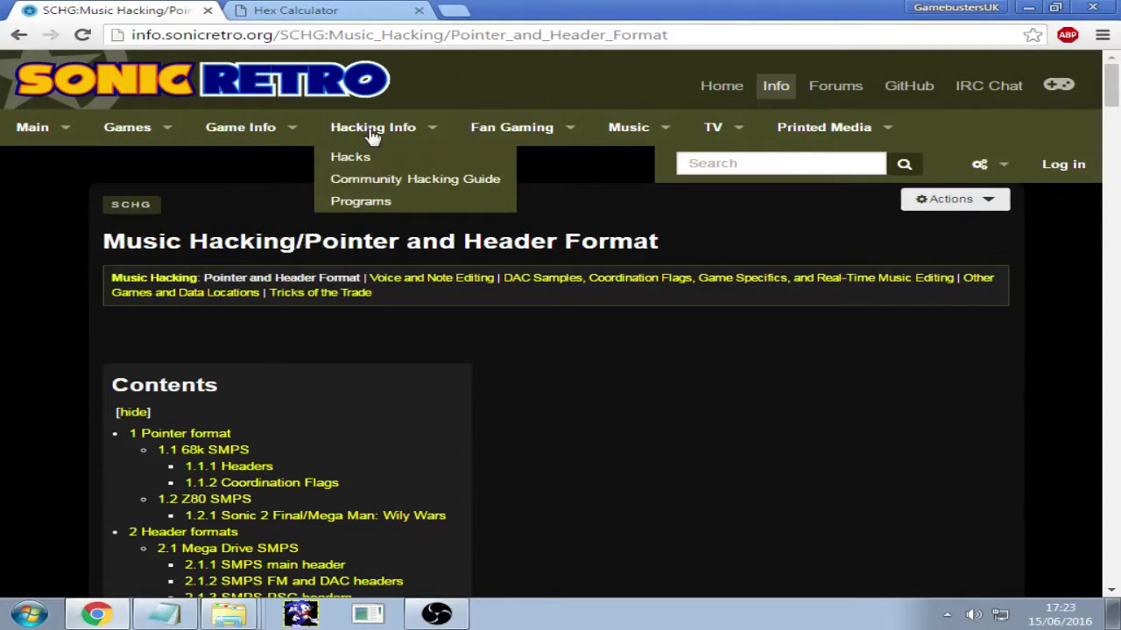
click(361, 202)
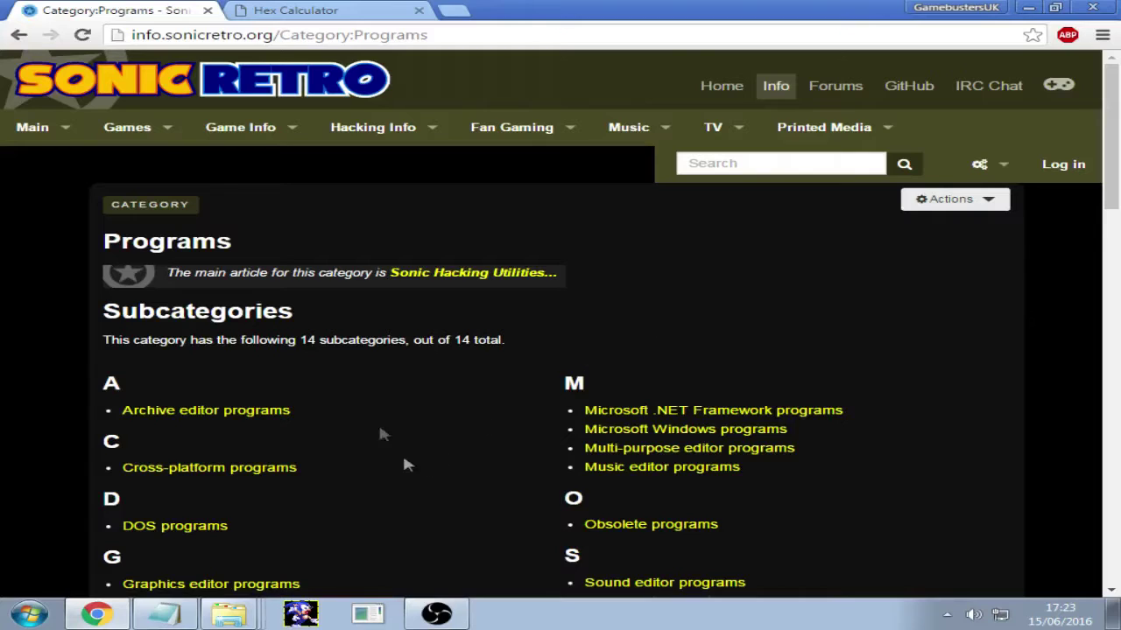
click(482, 274)
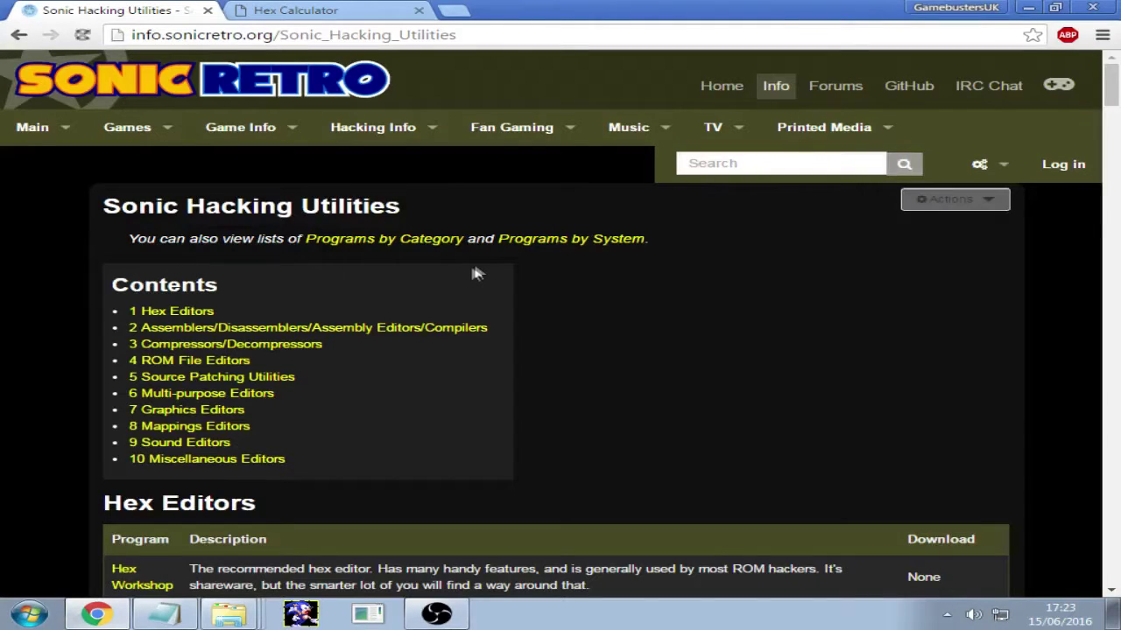
click(240, 366)
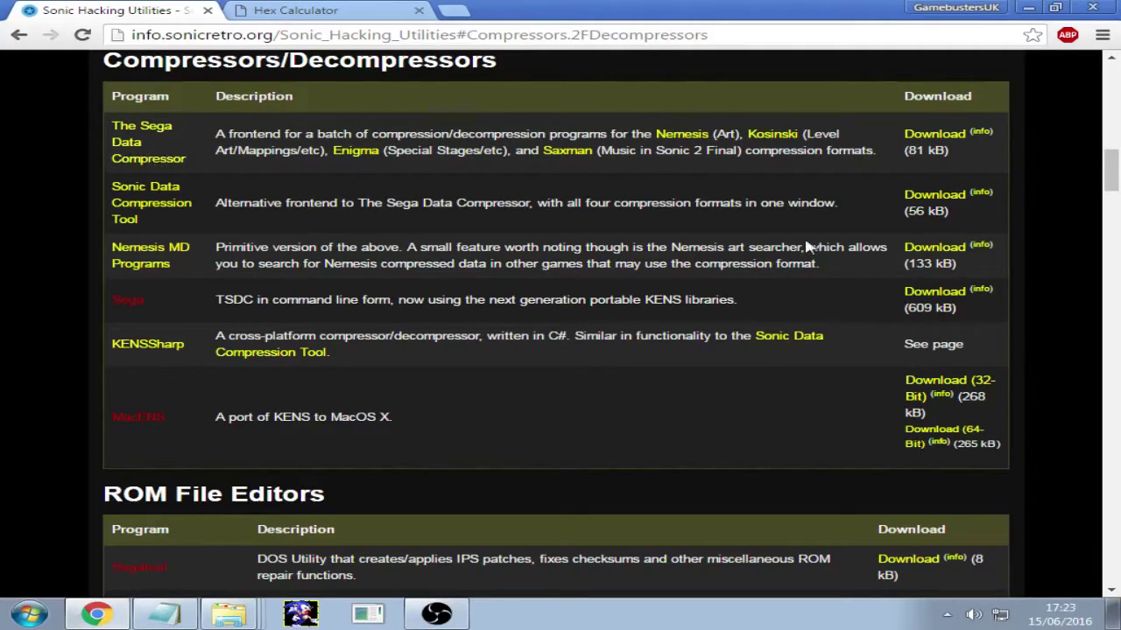
scroll(580, 249, up, 15)
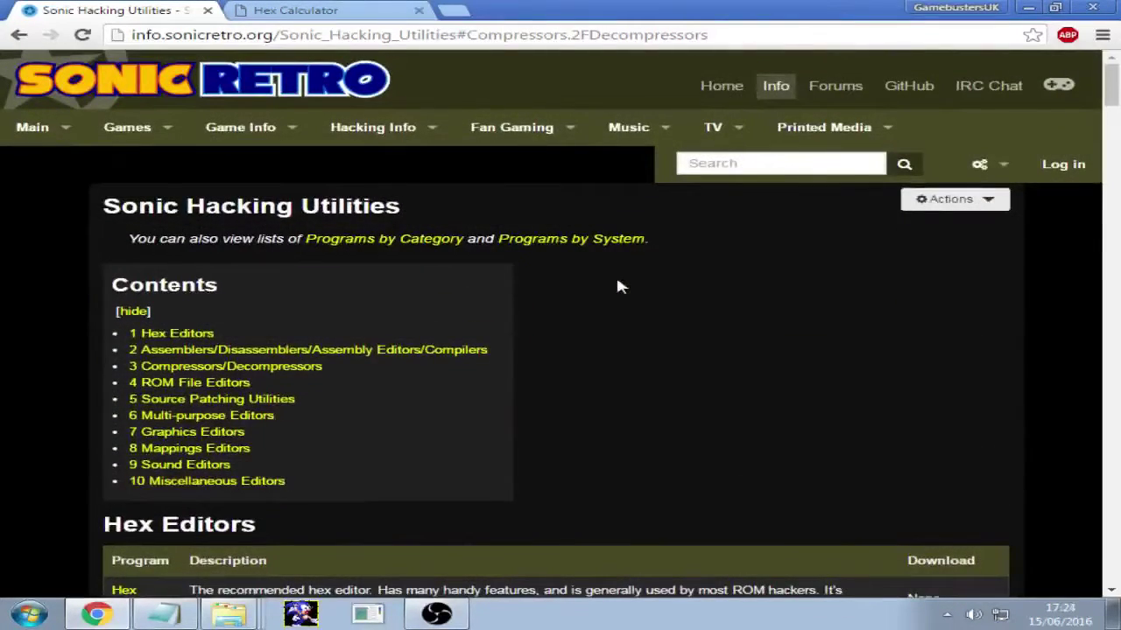
Step: Go back through the Programs category to the Pointer and Header Format page and view its contents list
click(19, 35)
click(21, 35)
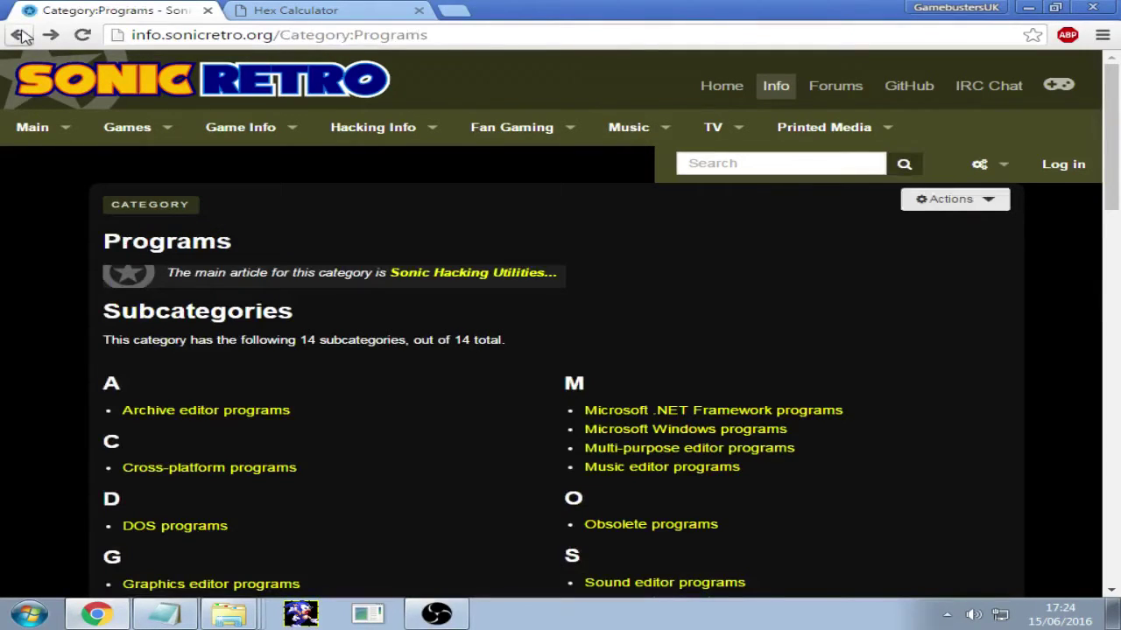
click(21, 35)
scroll(738, 268, down, 5)
scroll(738, 269, up, 5)
scroll(731, 303, down, 1)
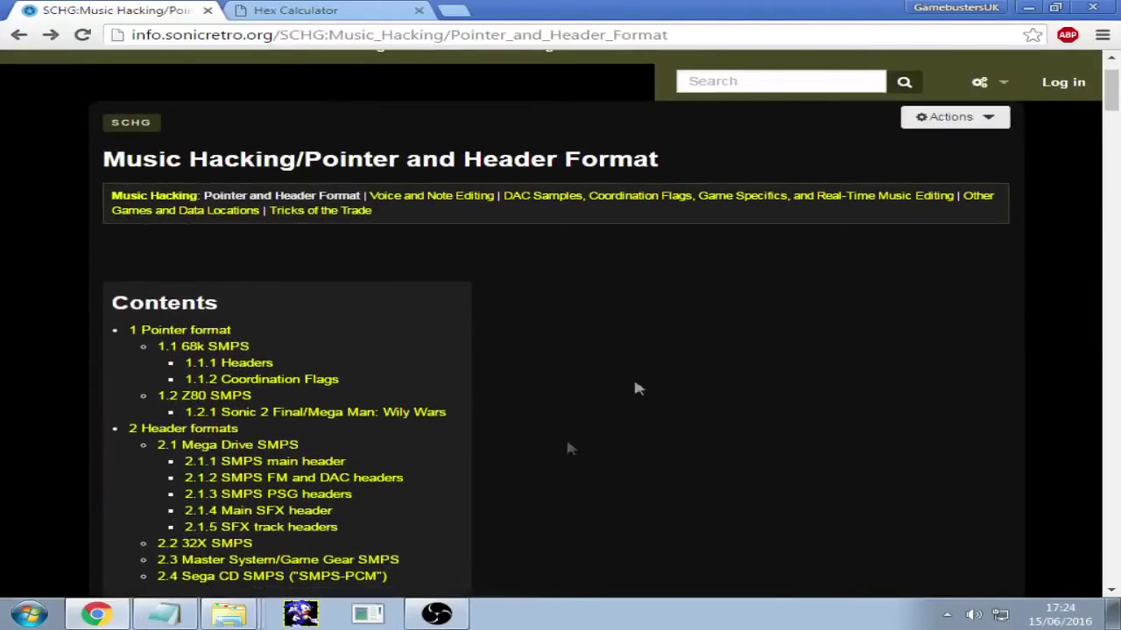
Step: Switch to Windows Explorer and open the Sega Data Compressor folder inside C:\SonED\Tools
click(228, 613)
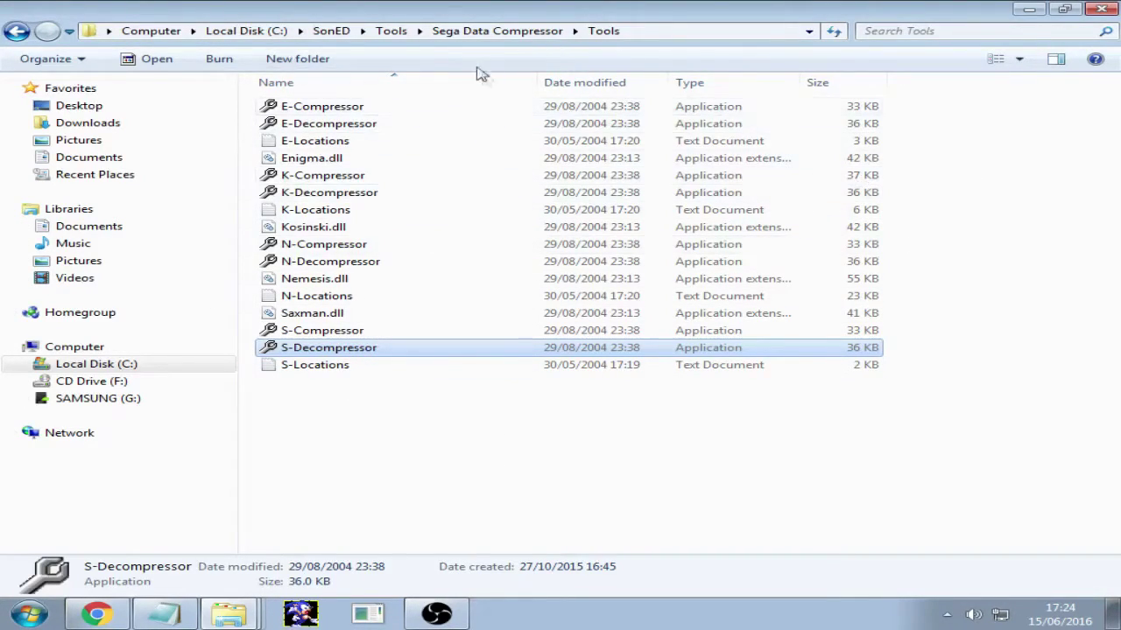
click(497, 31)
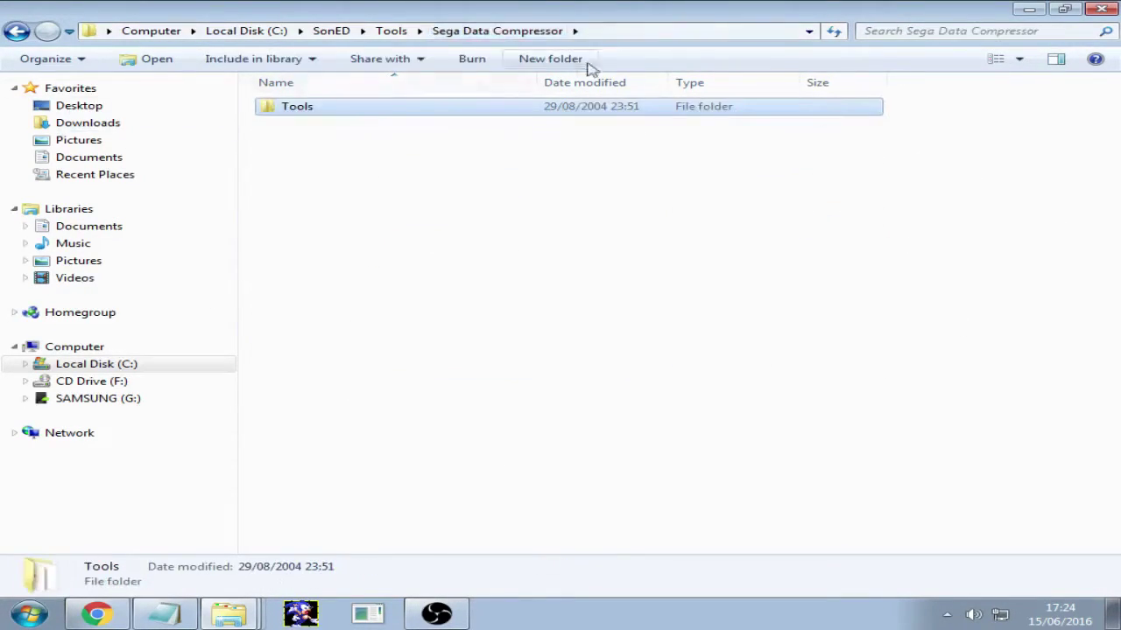
click(385, 31)
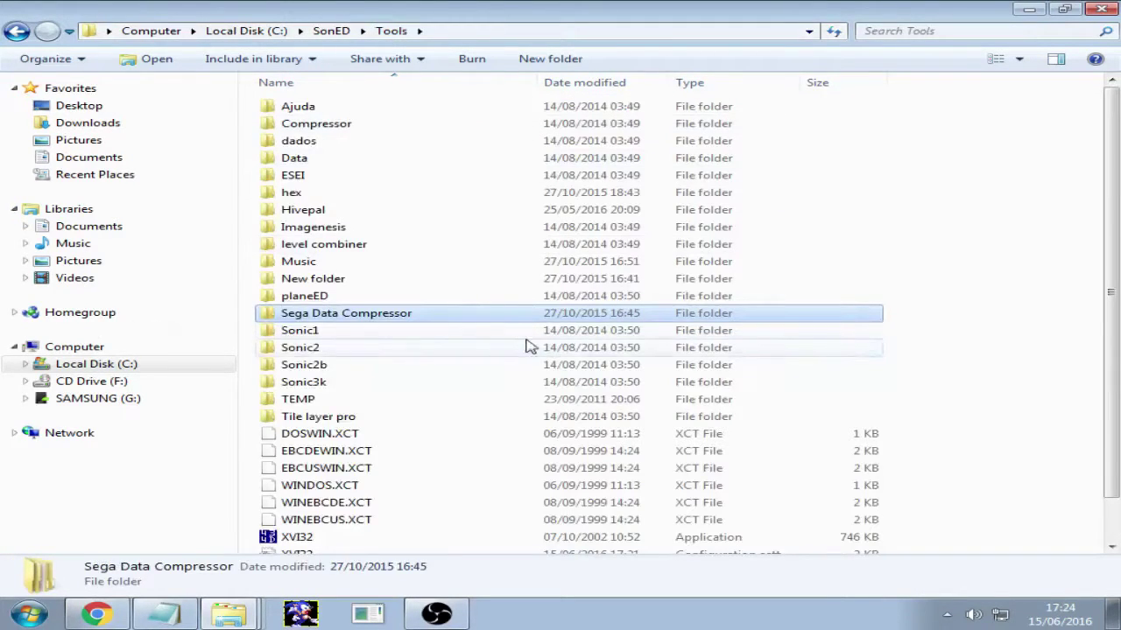
double_click(495, 318)
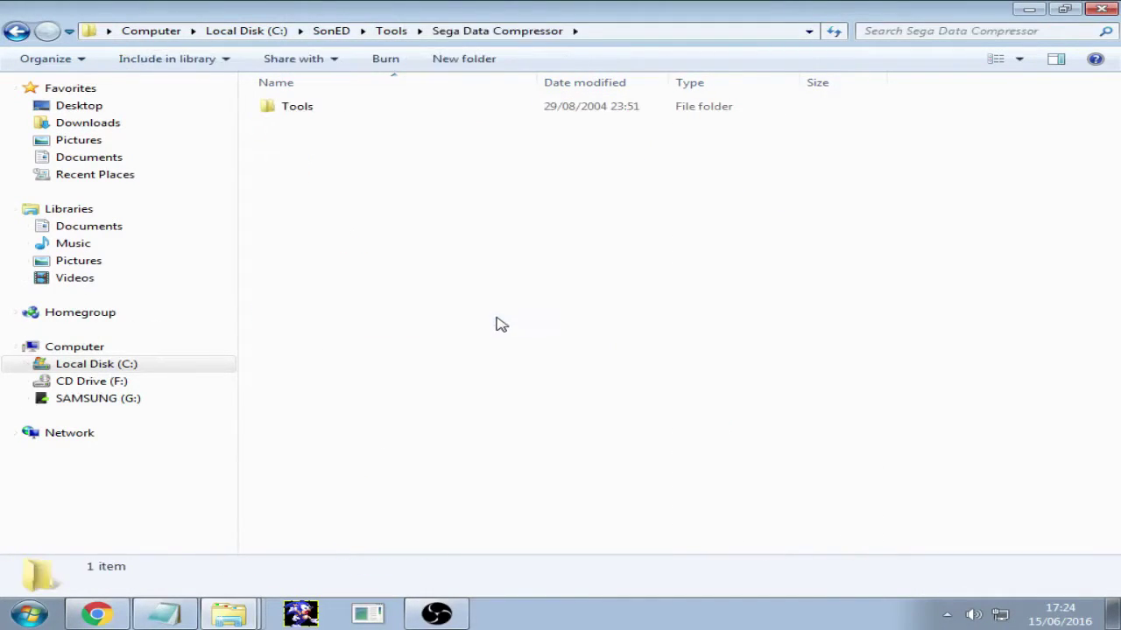
Step: Open the Tools subfolder of C:\SonED\Tools\Sega Data Compressor and run S-Decompressor, accepting the security warning
click(391, 33)
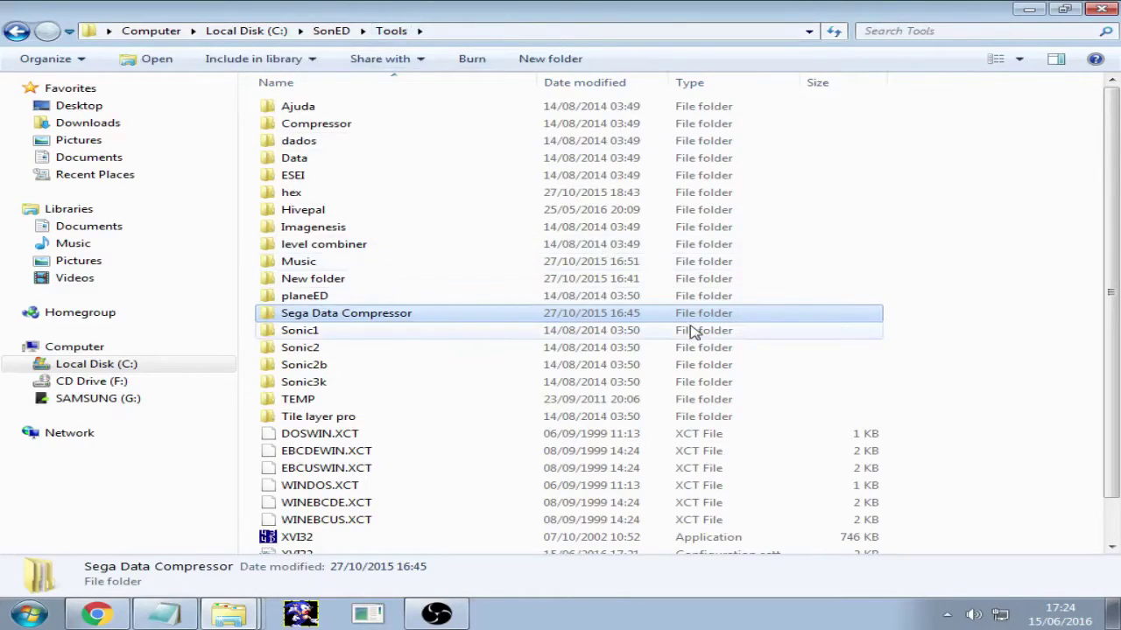
double_click(605, 323)
click(392, 32)
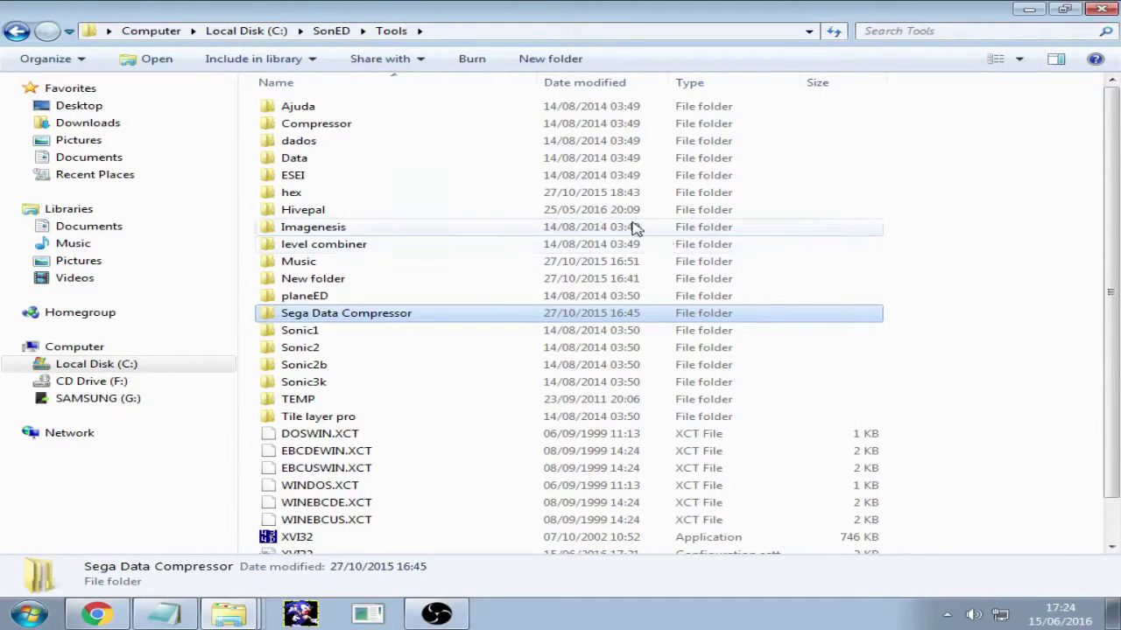
double_click(408, 317)
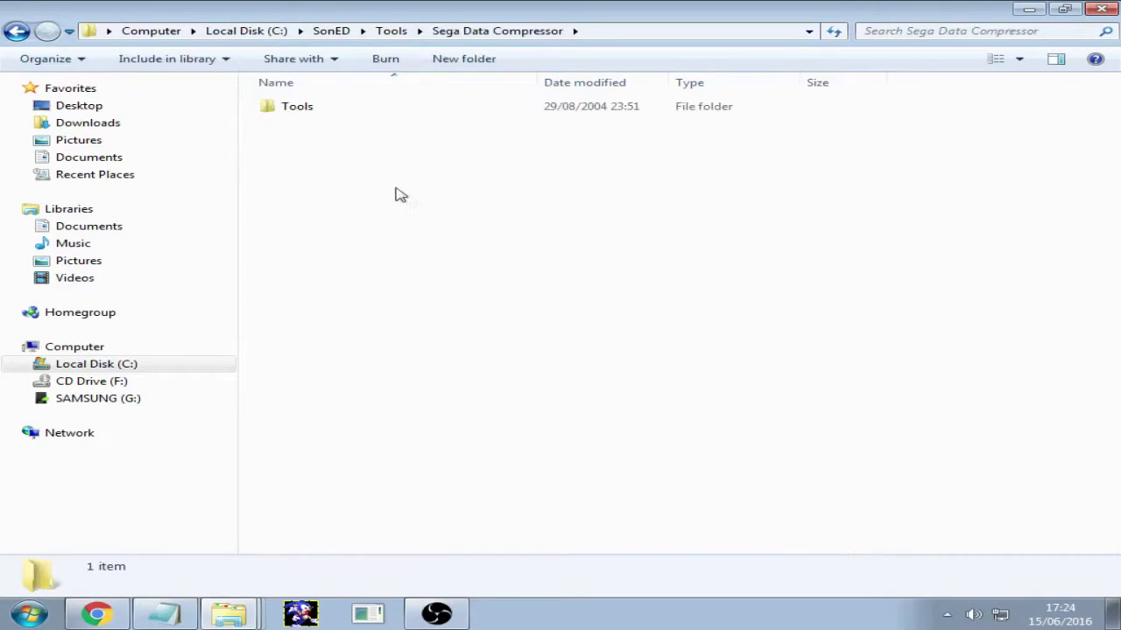
double_click(417, 110)
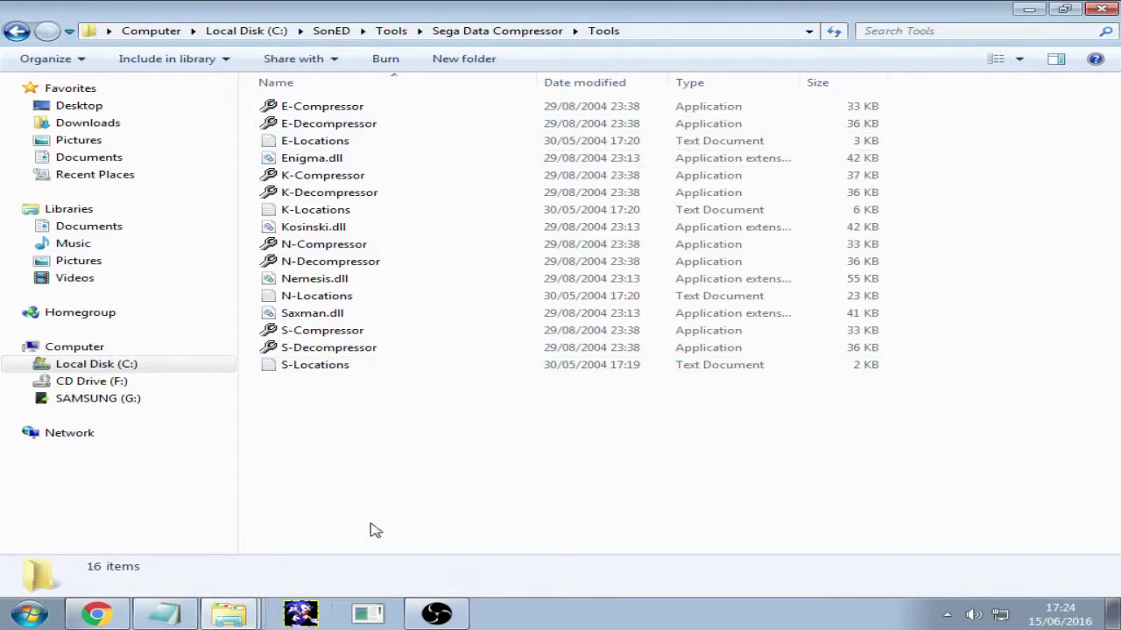
double_click(307, 354)
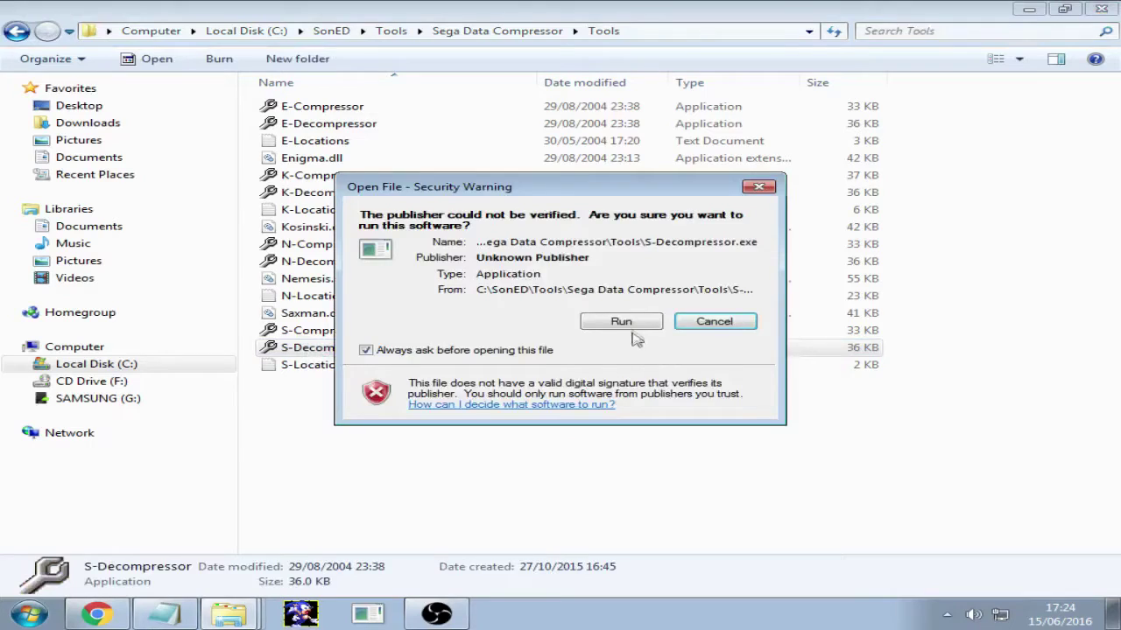
click(633, 324)
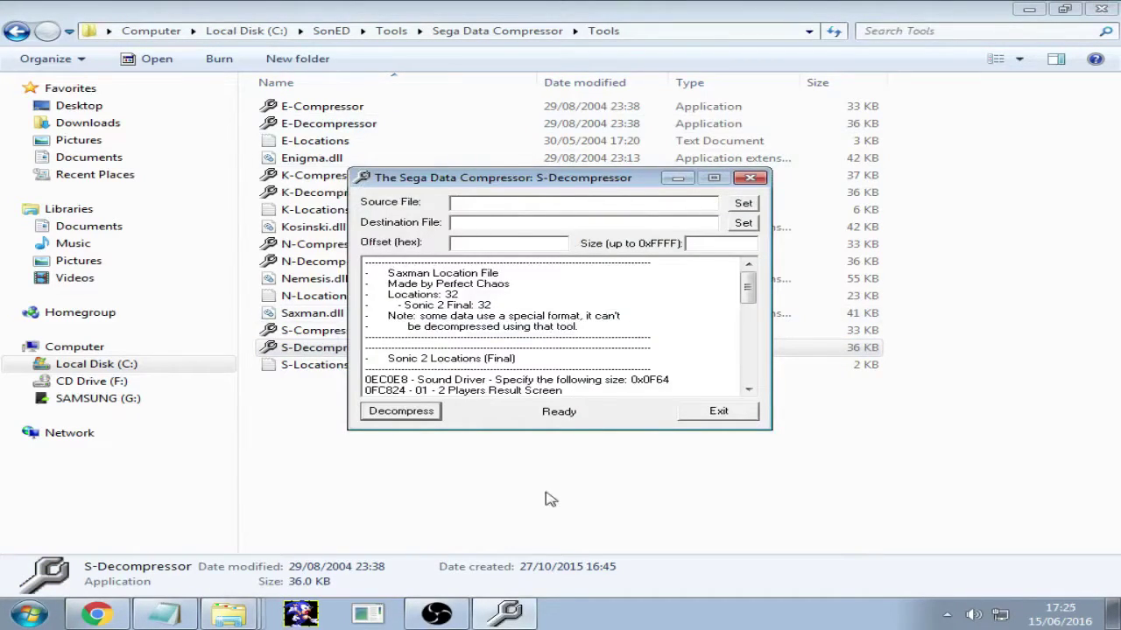
Step: Set the decompressor's source file to s2.bin in C:\SonED\My Hacking Files\s2
click(743, 203)
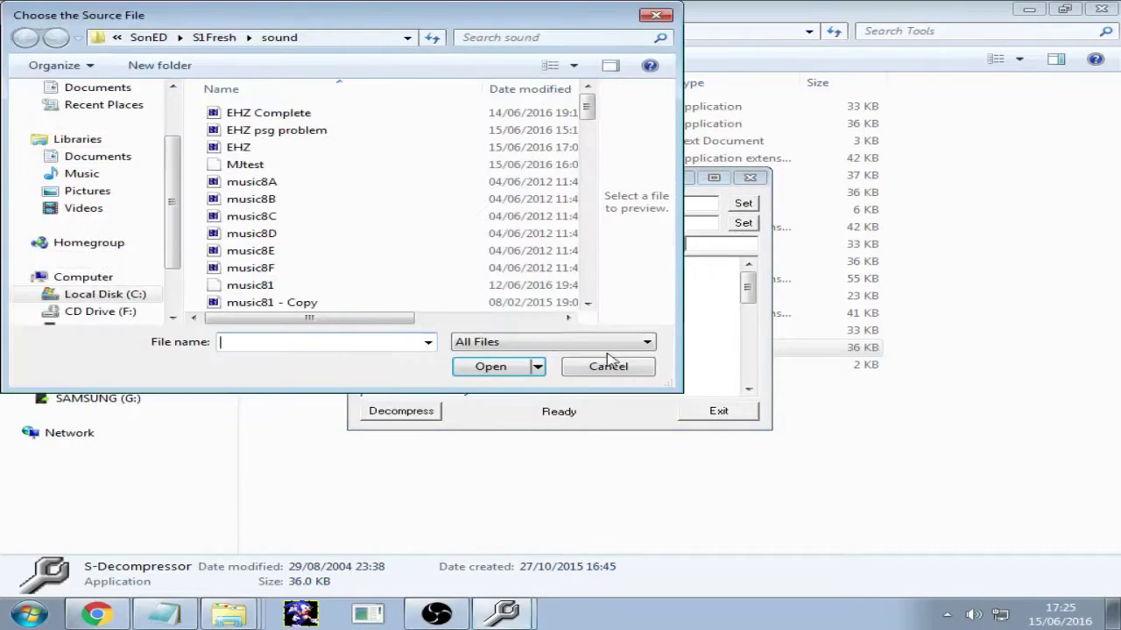
click(607, 366)
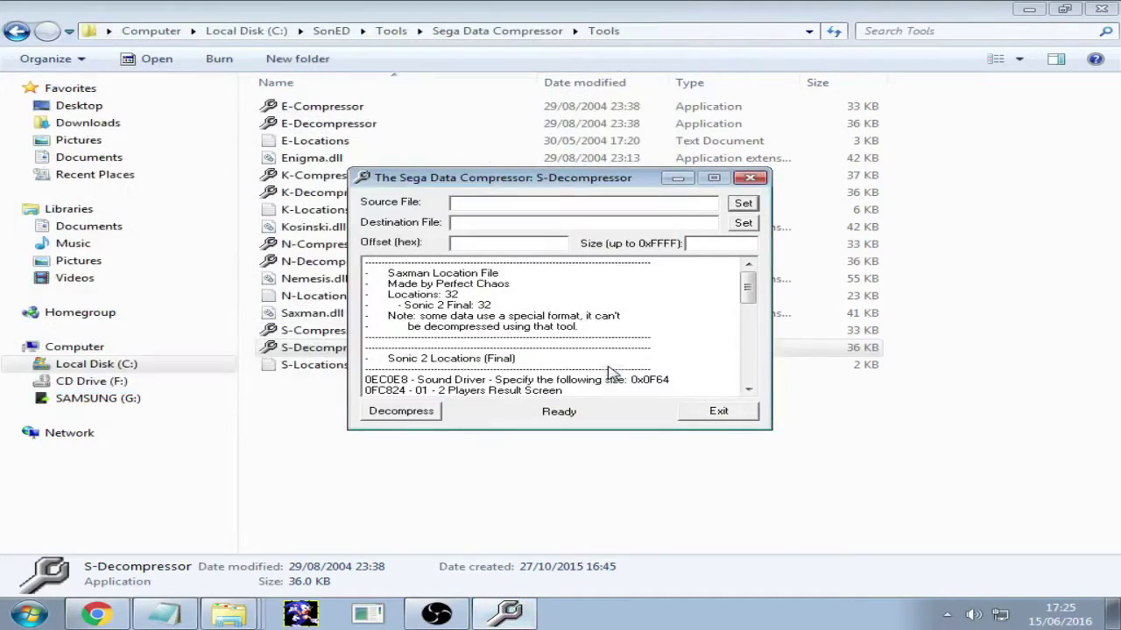
click(743, 203)
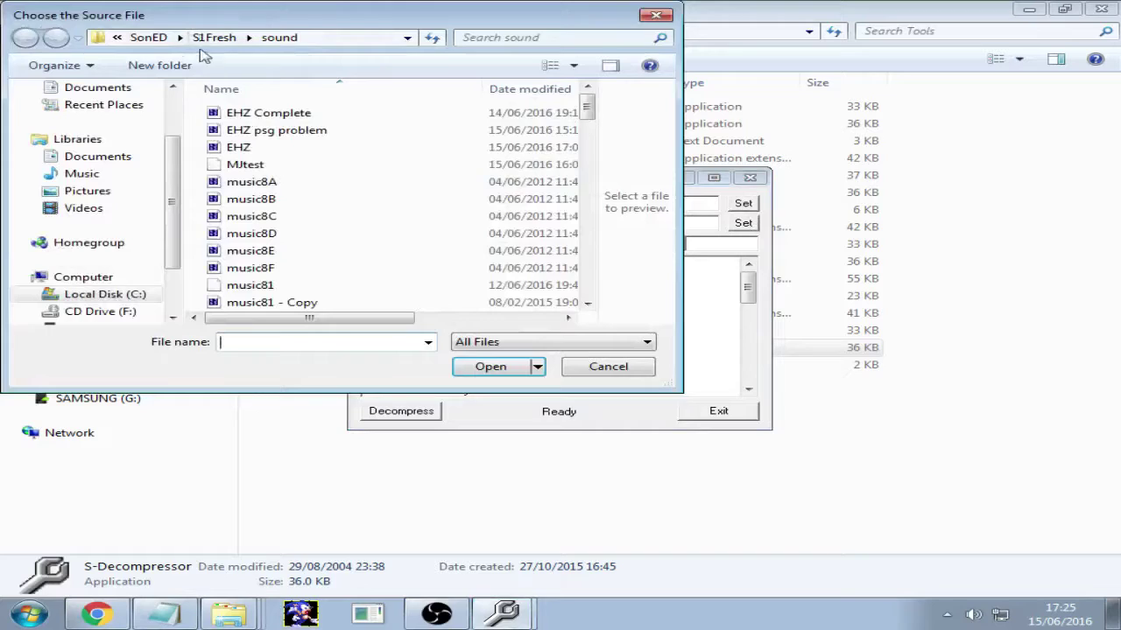
click(148, 37)
double_click(284, 181)
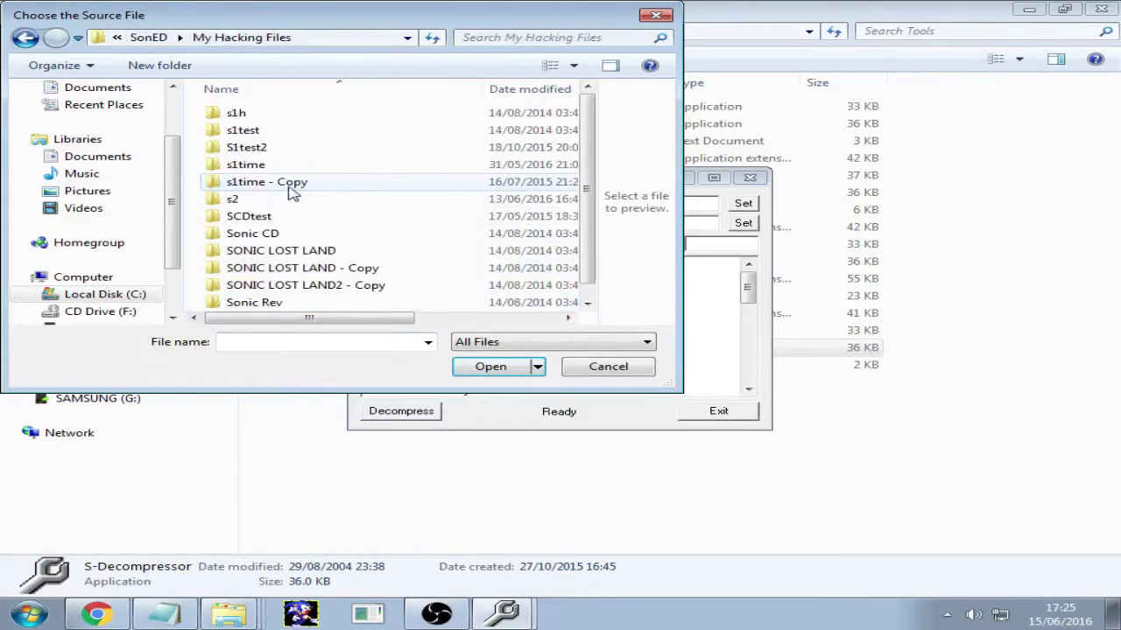
double_click(268, 201)
scroll(267, 201, down, 4)
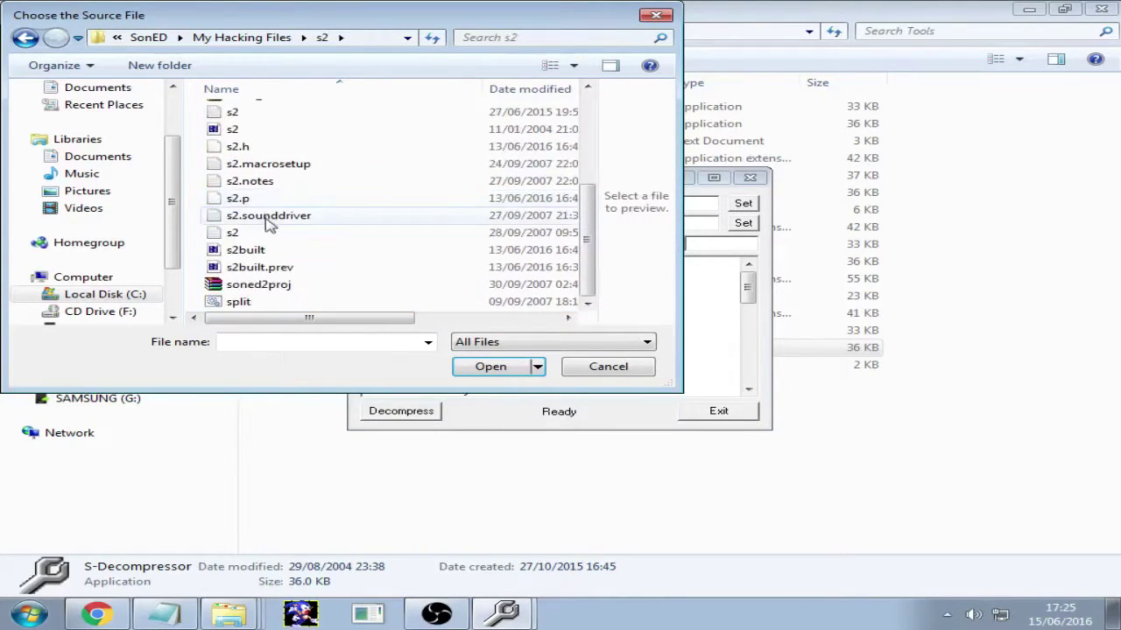
click(239, 130)
click(514, 372)
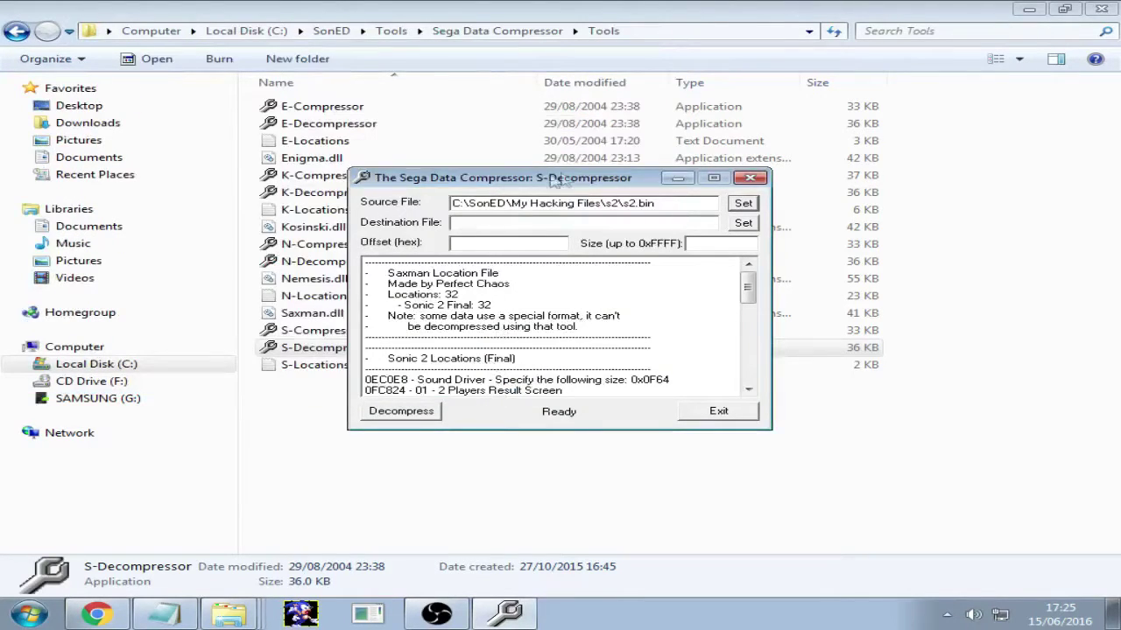
Step: Browse to the C:\SonED\S1Fresh\sound folder as the location for the decompressor's destination file
click(739, 225)
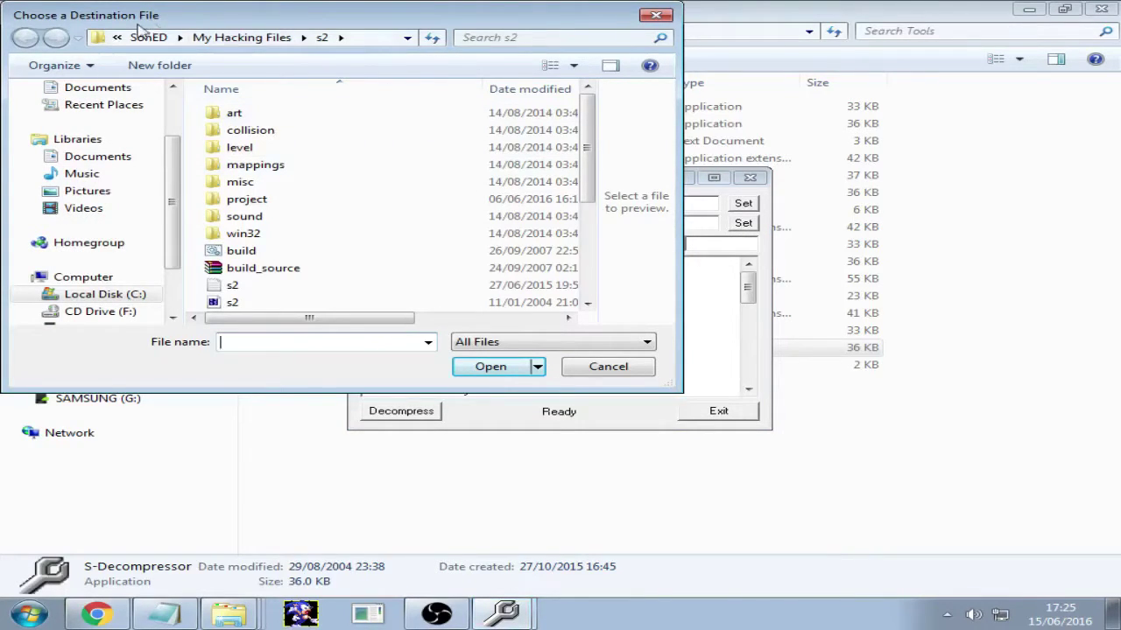
click(149, 37)
scroll(263, 225, down, 3)
scroll(289, 236, down, 1)
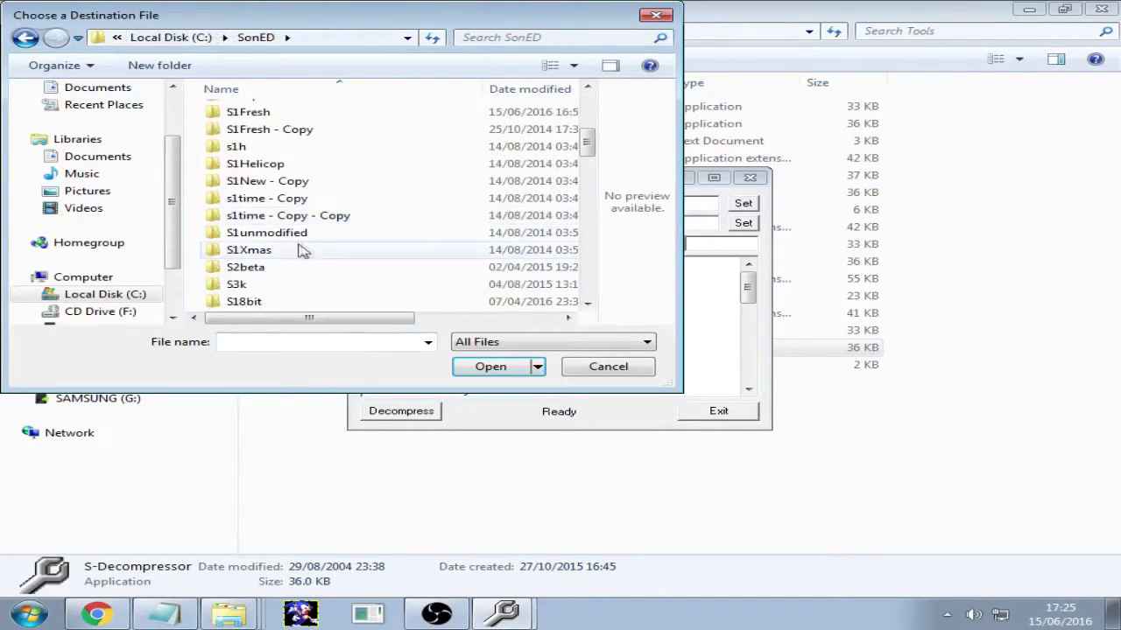
scroll(293, 224, up, 1)
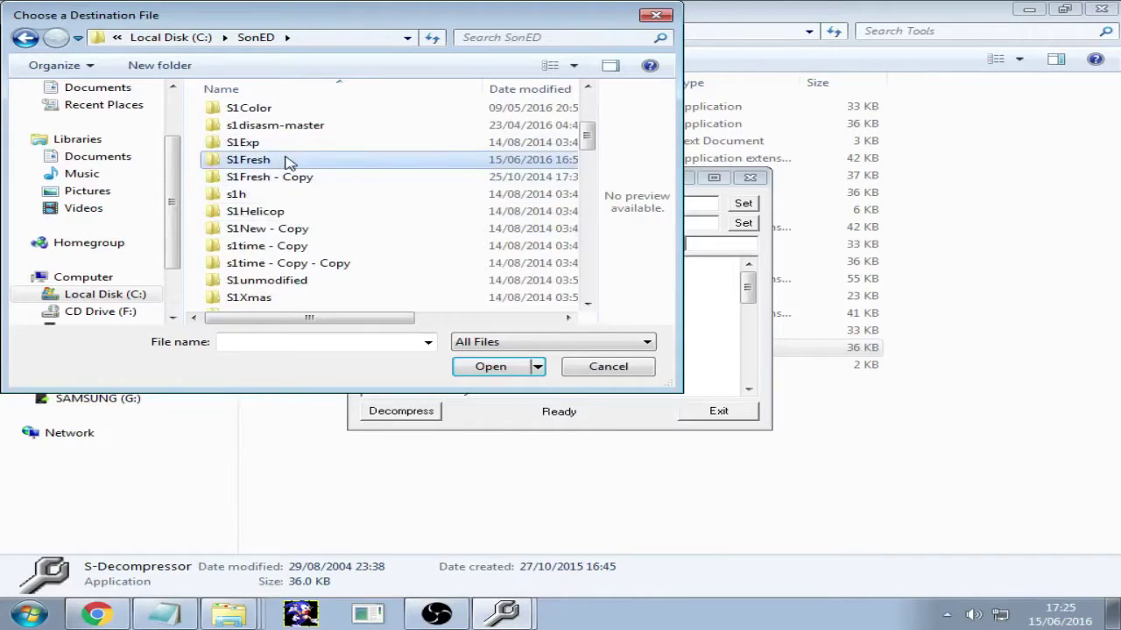
double_click(289, 158)
scroll(278, 197, down, 5)
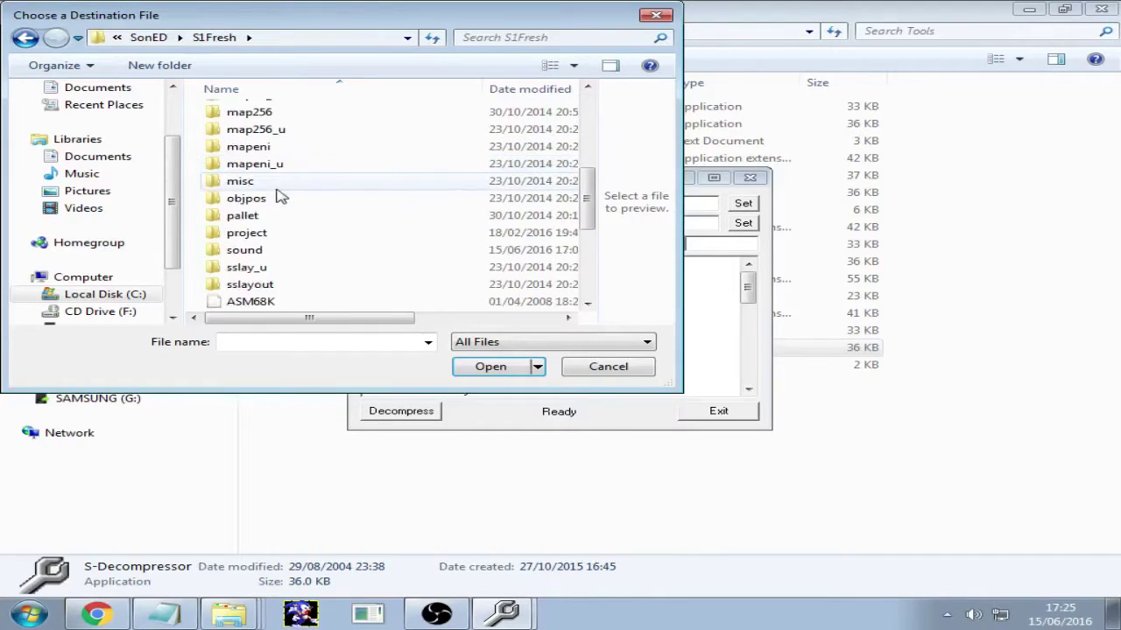
double_click(273, 252)
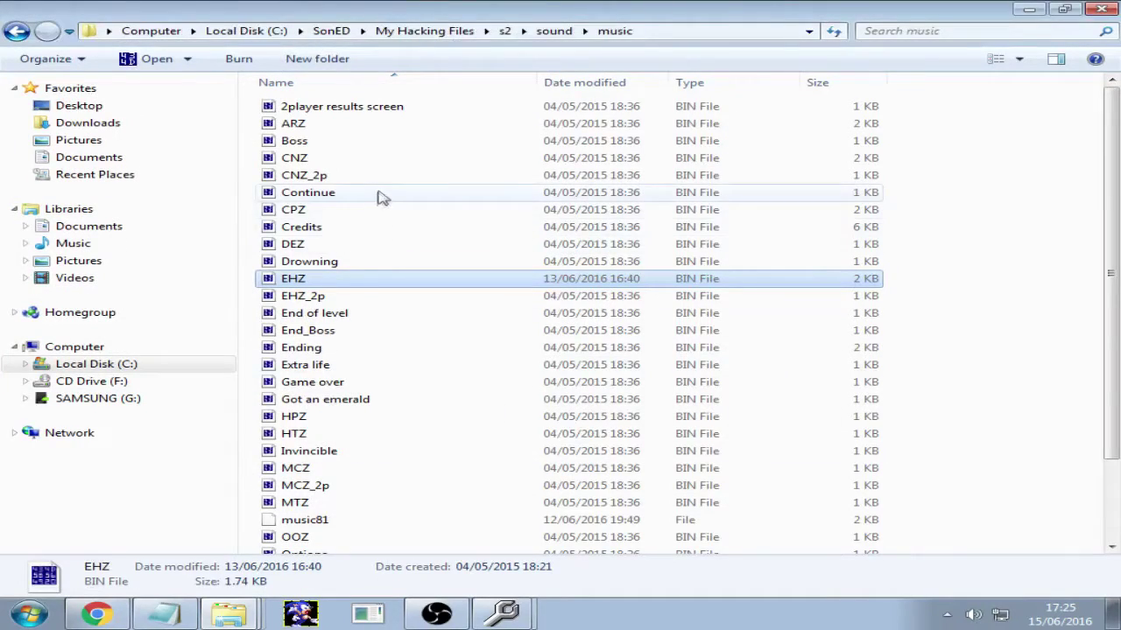
Step: Switch to Windows Explorer, open the EHZ file from C:\SonED\S1Fresh\sound for a look, and cancel the decompressor's destination choice
click(425, 31)
click(331, 30)
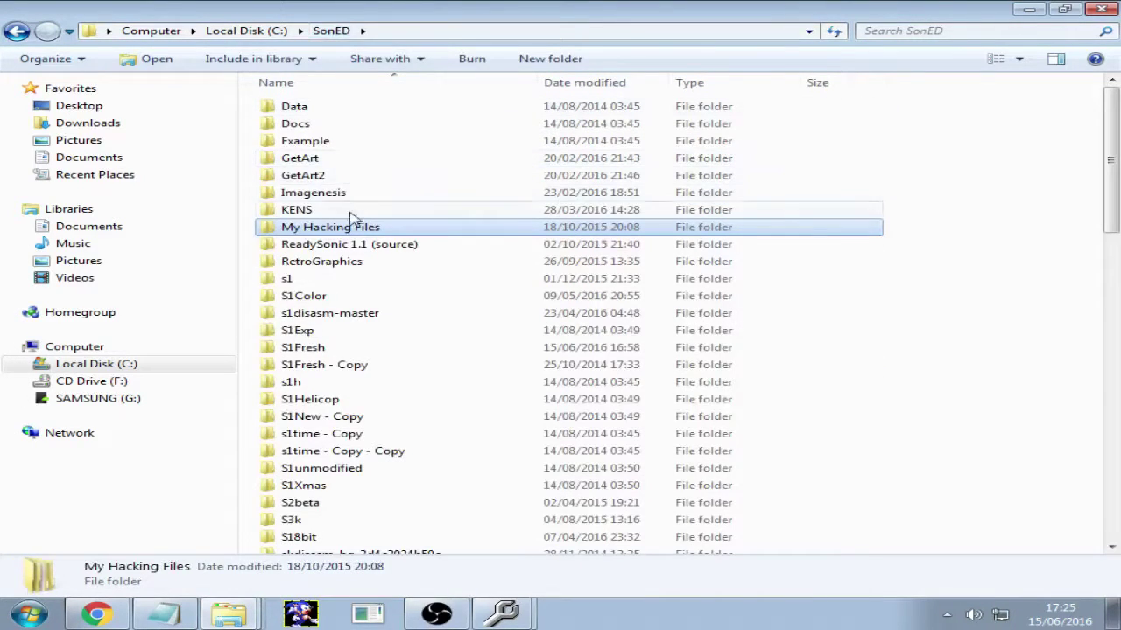
double_click(311, 348)
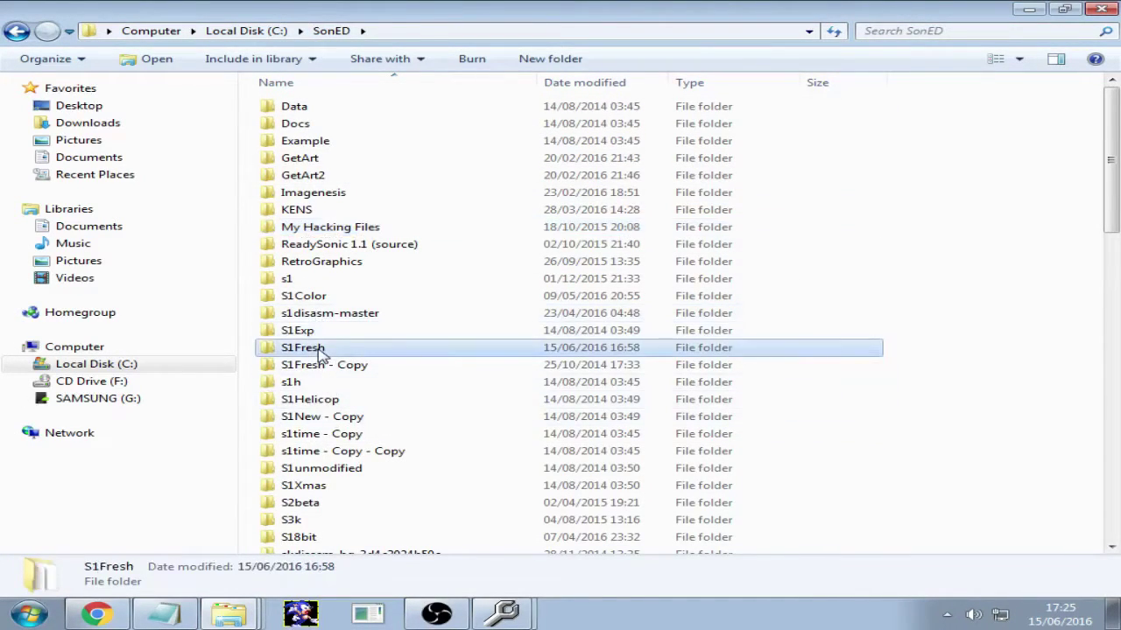
double_click(300, 487)
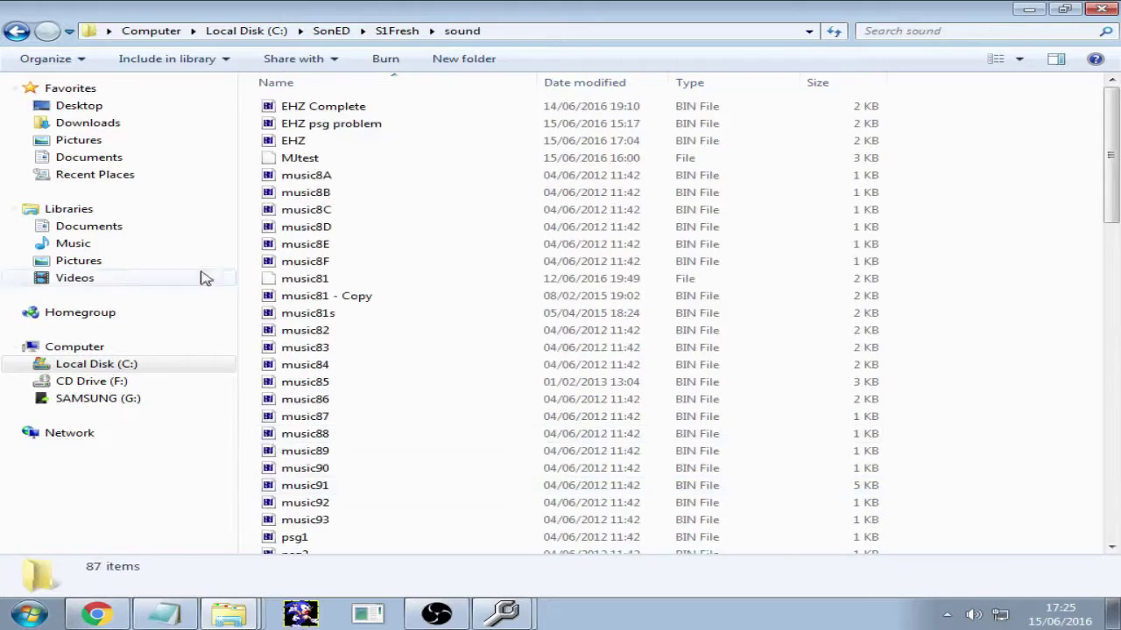
double_click(313, 142)
click(637, 69)
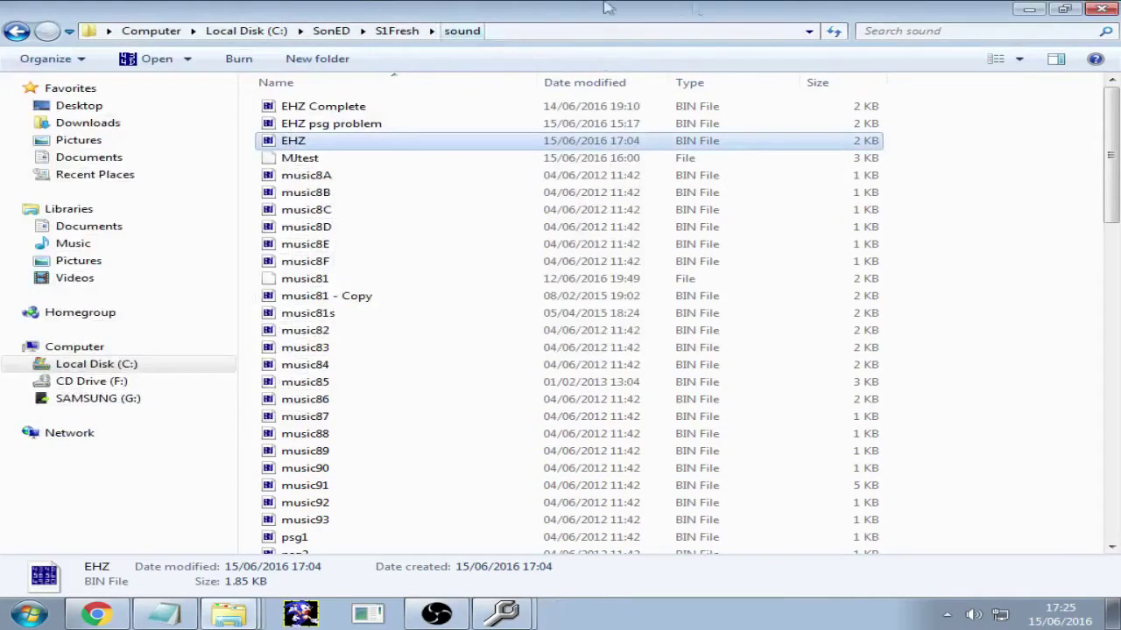
click(1028, 9)
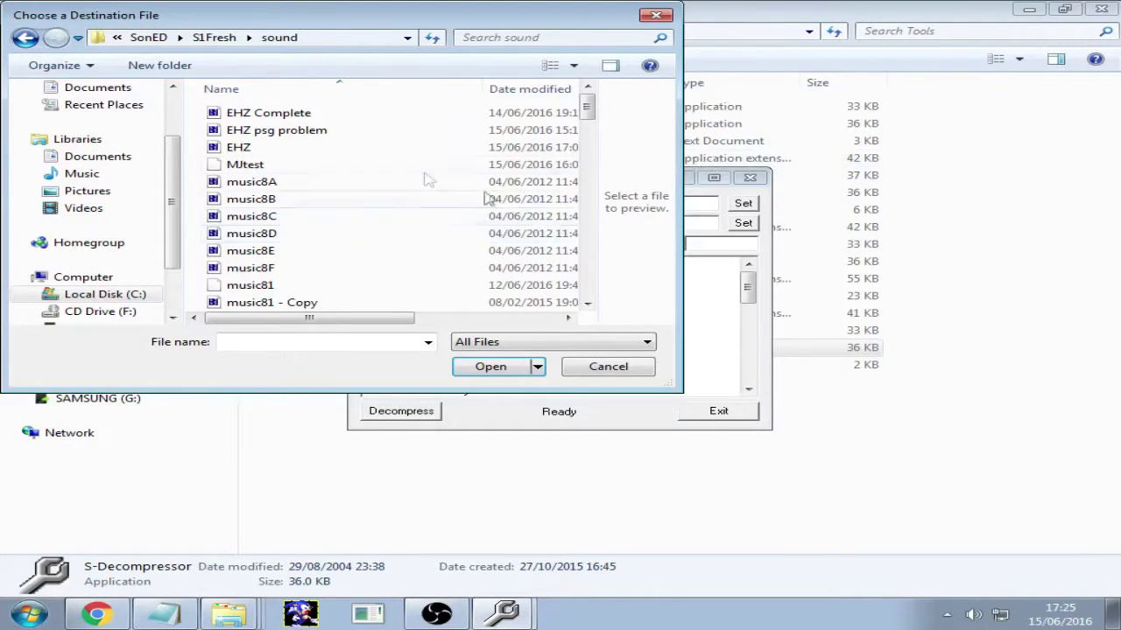
click(607, 366)
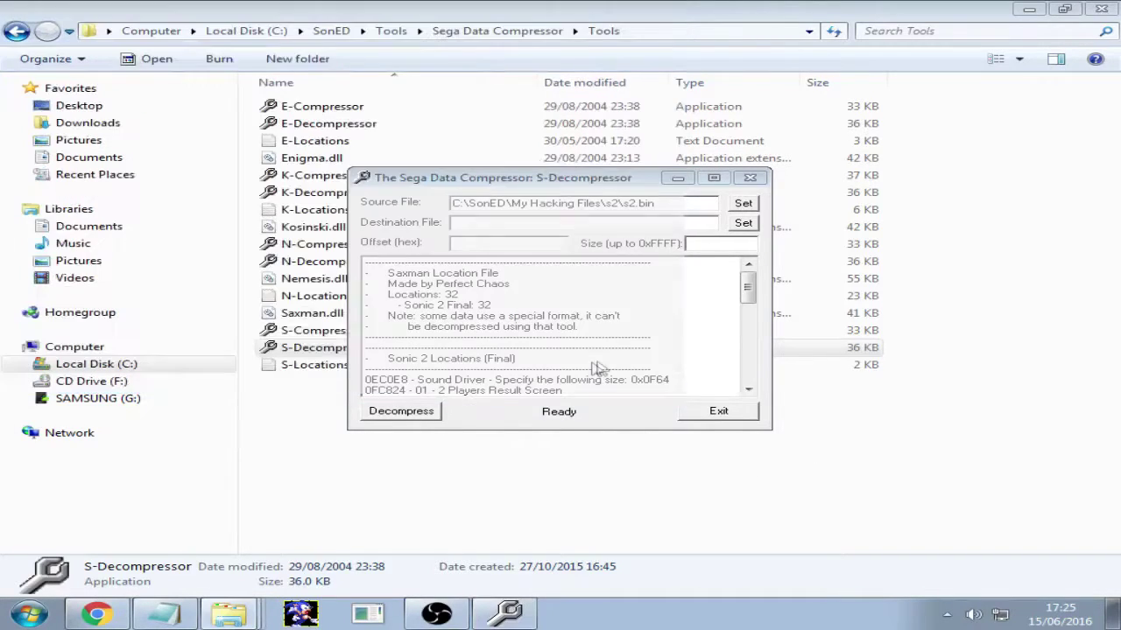
Step: Select the 02 - Emerald Hill Zone location at offset 0F88C4, look through the remaining Sonic 2 locations and exit S-Decompressor
click(748, 389)
click(748, 390)
click(748, 390)
click(749, 389)
click(749, 390)
click(749, 389)
click(496, 337)
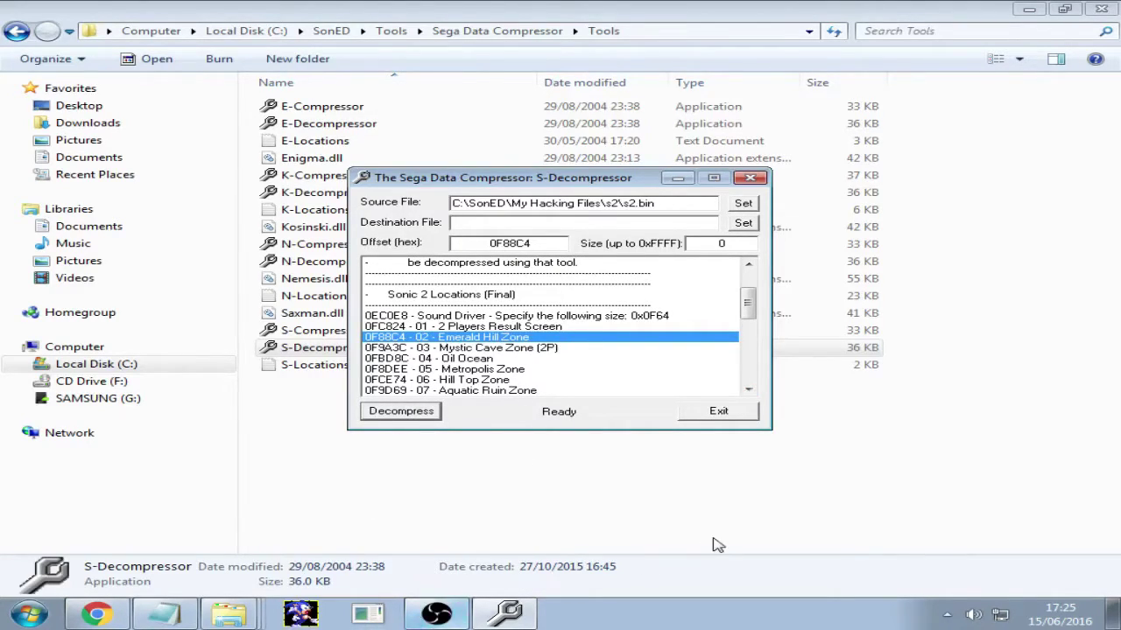
scroll(610, 375, down, 8)
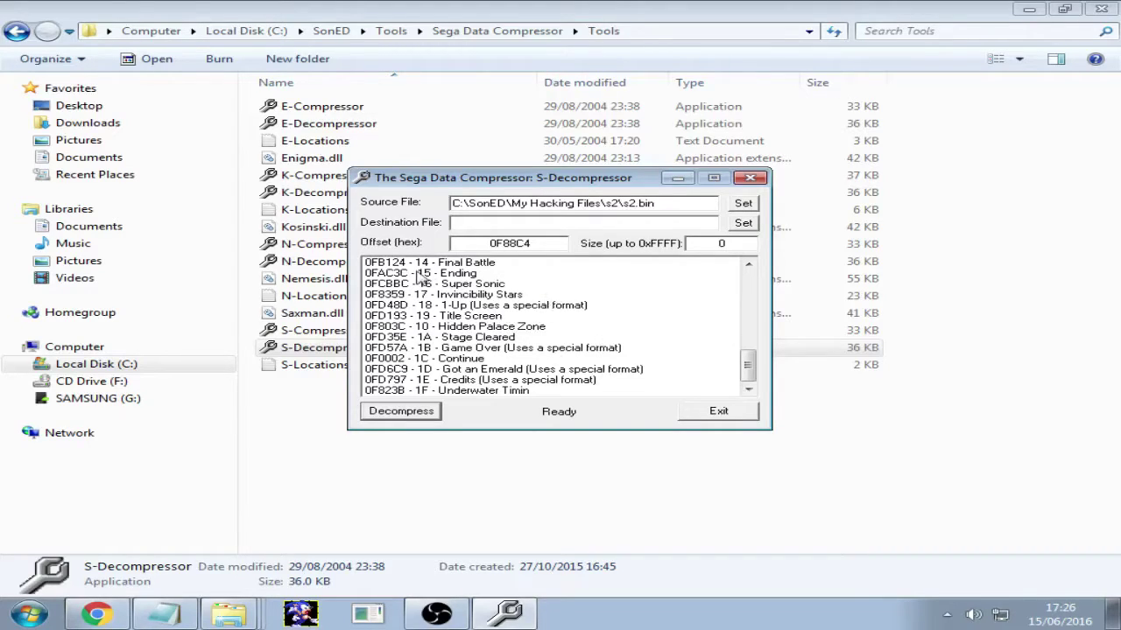
click(716, 412)
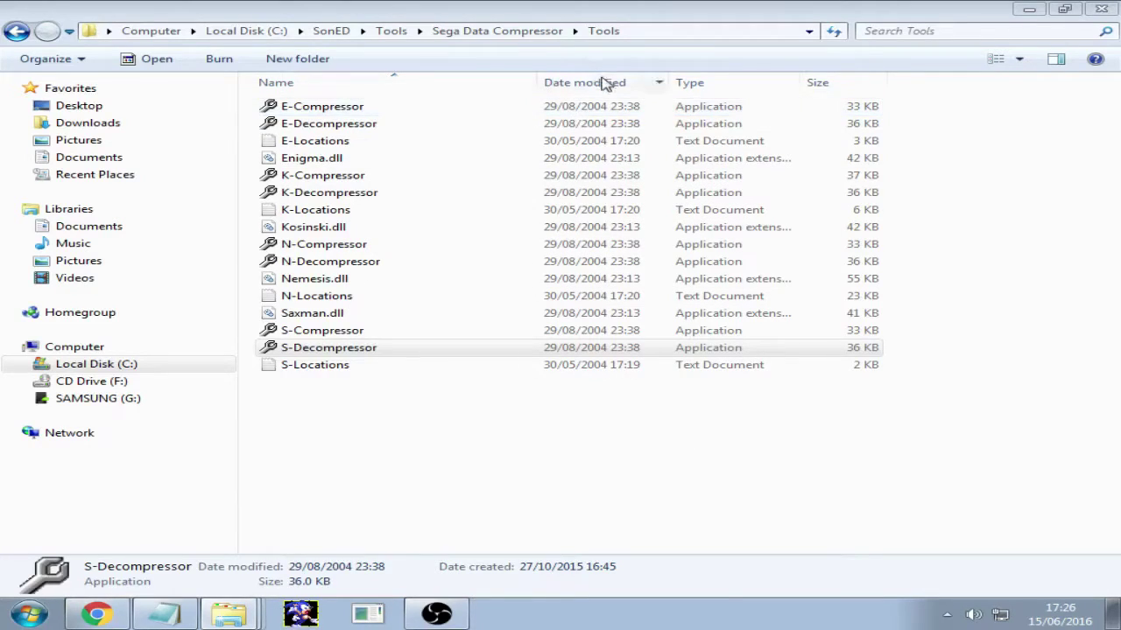
Step: Launch ESEII_sound_importer from the C:\SonED\Tools\Music folder and view its source file selection without choosing a file
click(390, 33)
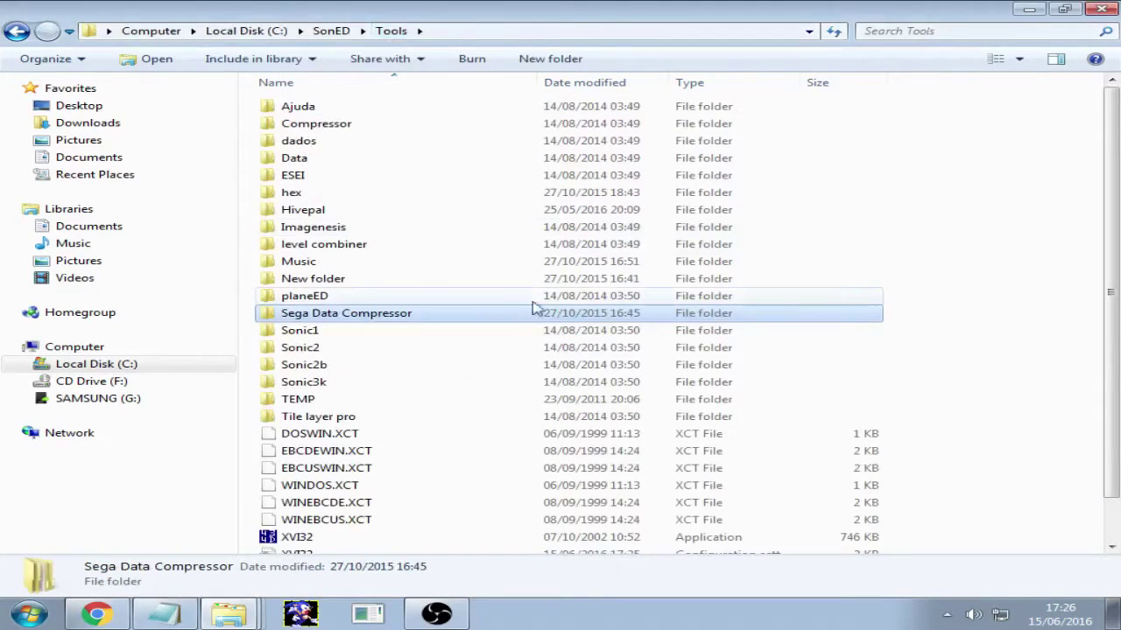
scroll(394, 323, down, 1)
scroll(394, 323, up, 1)
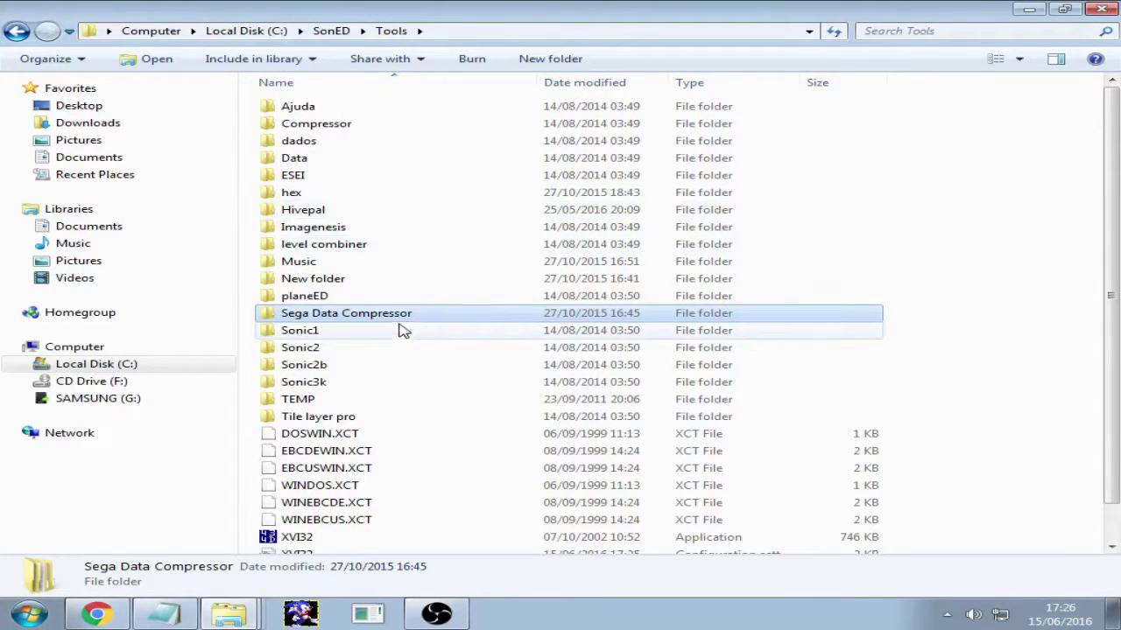
double_click(296, 261)
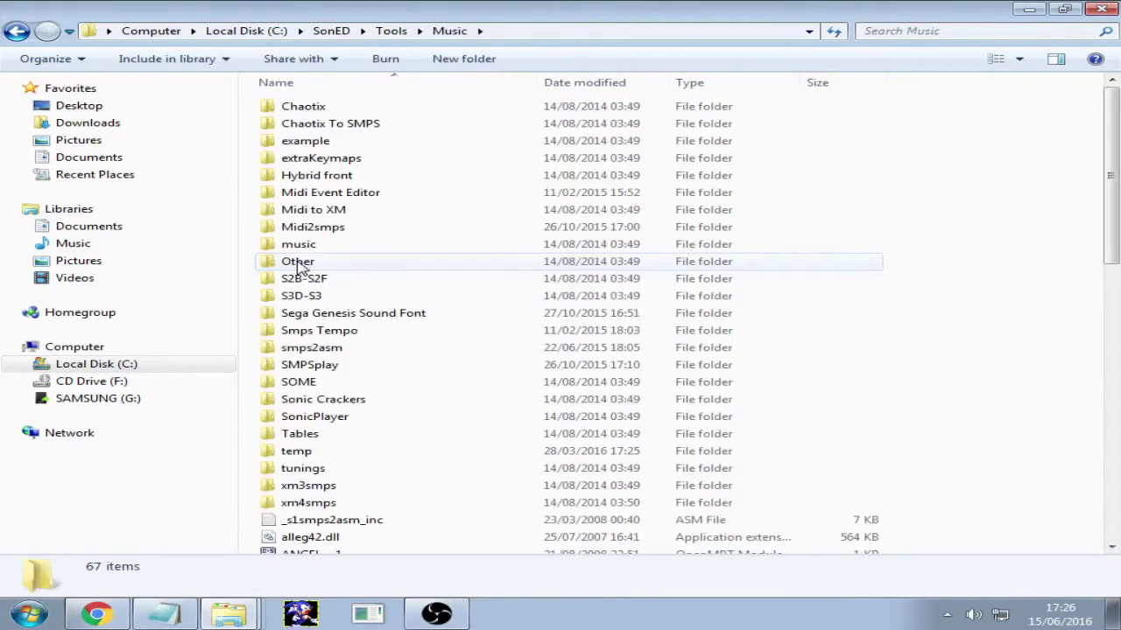
scroll(569, 262, down, 11)
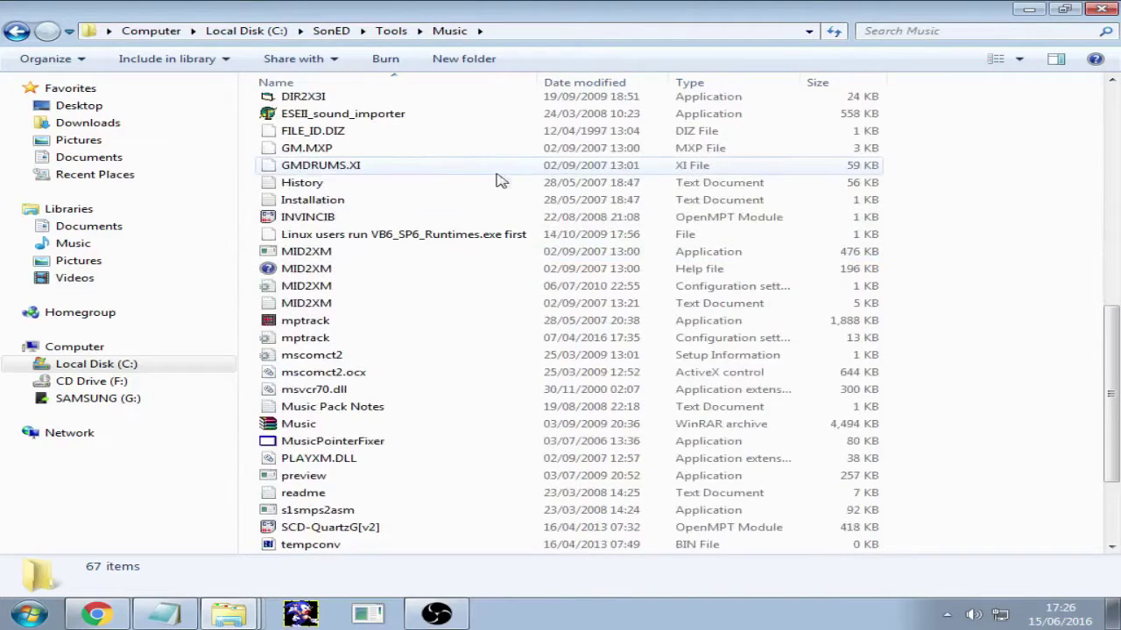
scroll(603, 150, down, 3)
scroll(604, 150, up, 6)
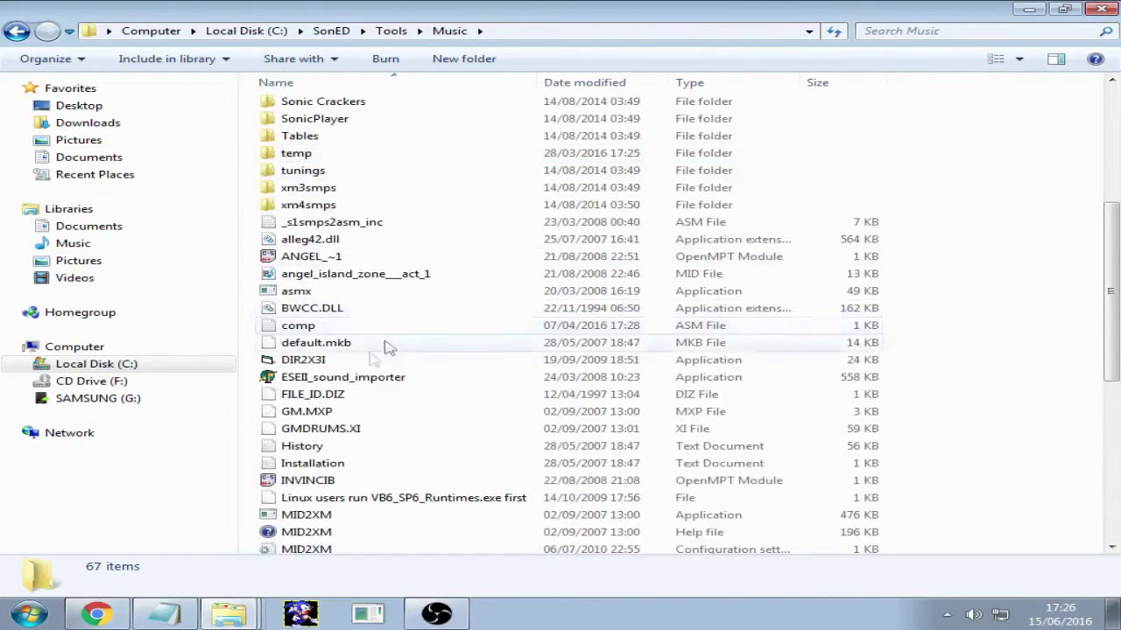
click(350, 380)
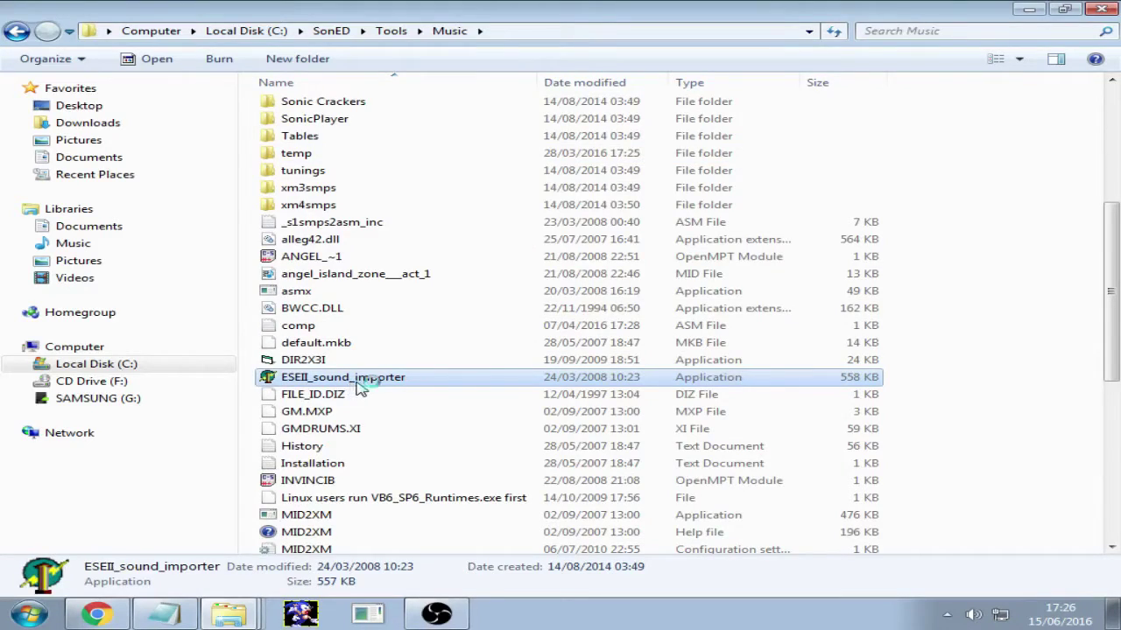
double_click(359, 390)
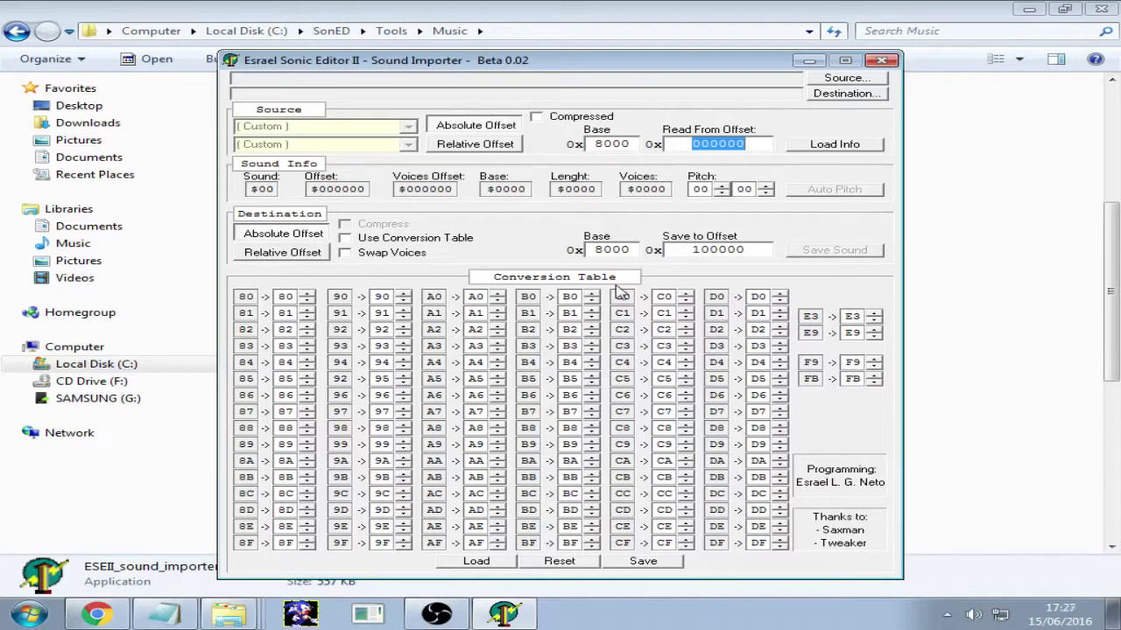
click(841, 77)
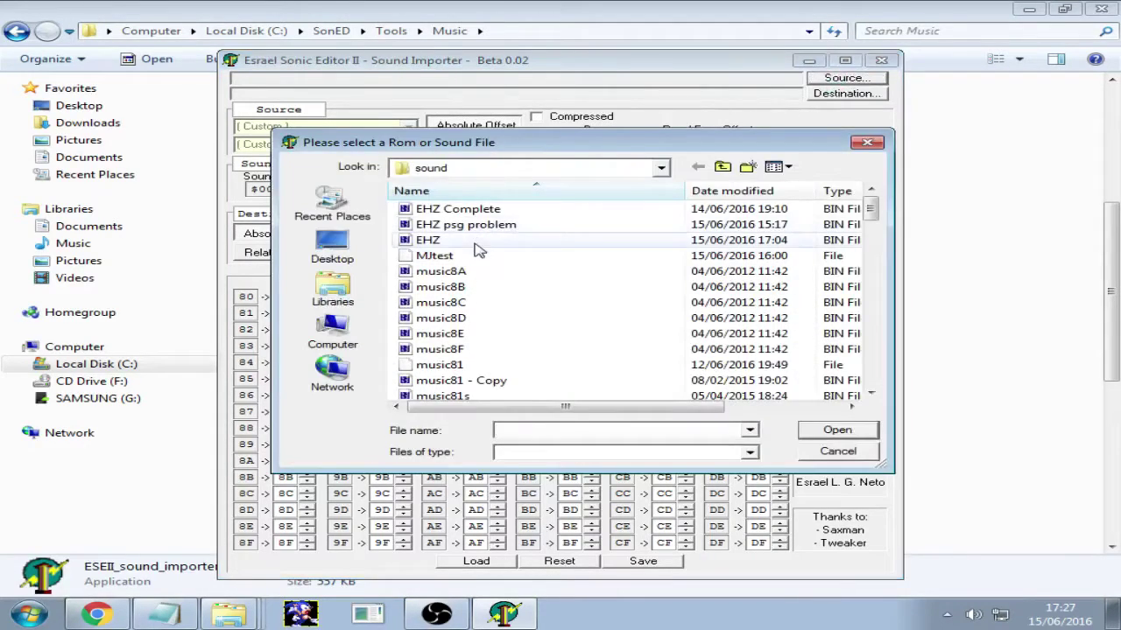
click(839, 453)
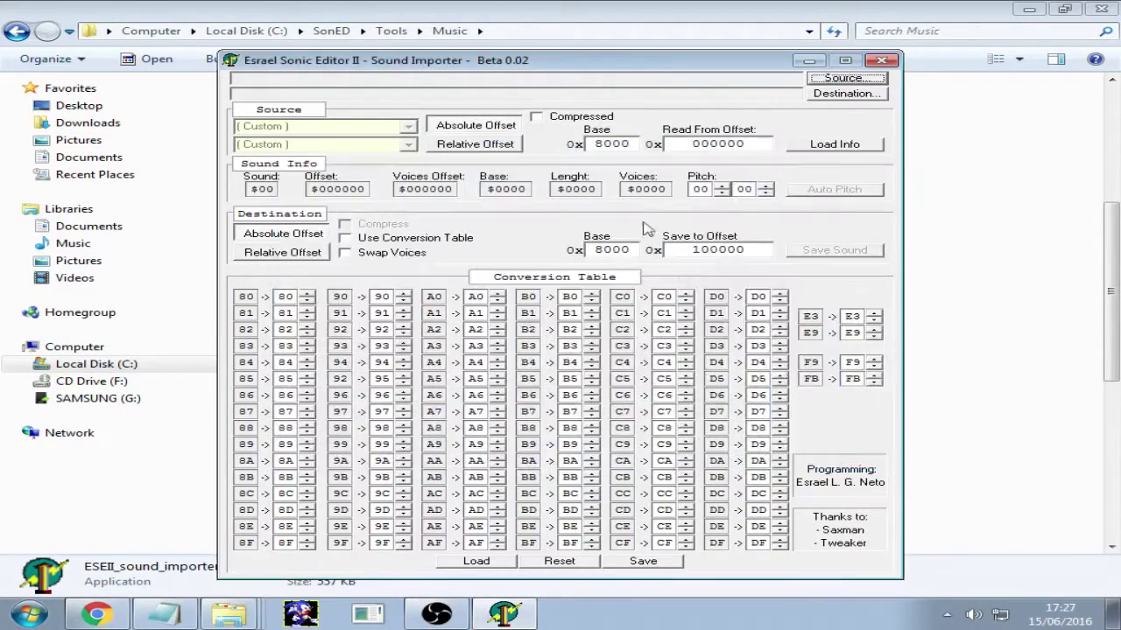
Step: View the Sound Importer's destination file selection without choosing a file and close Sound Importer Beta 0.02
click(844, 93)
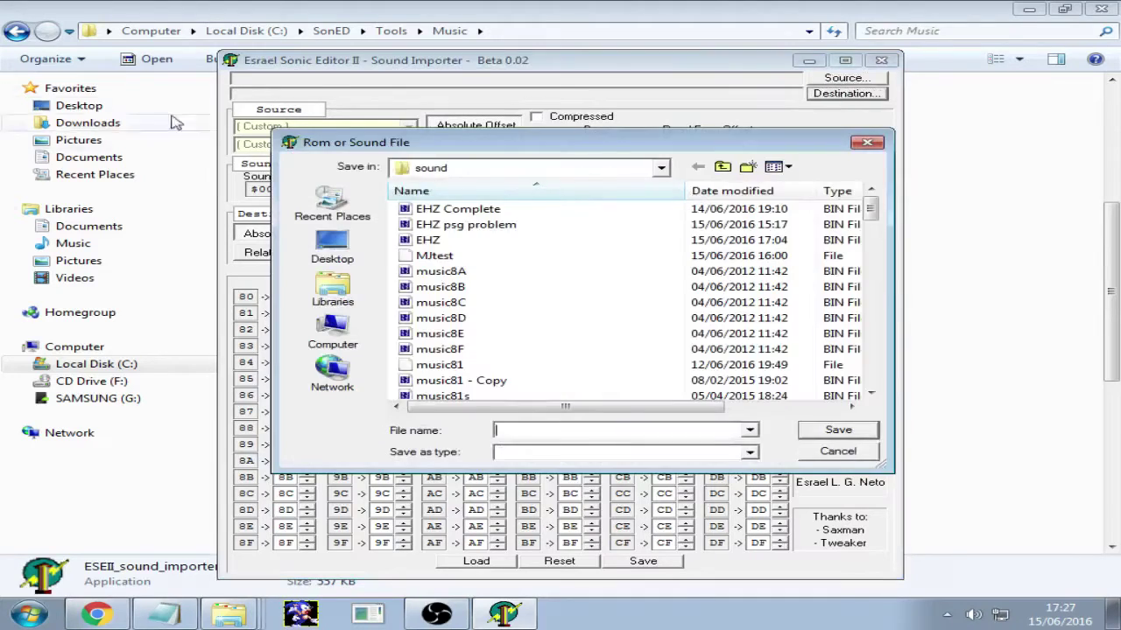
click(859, 451)
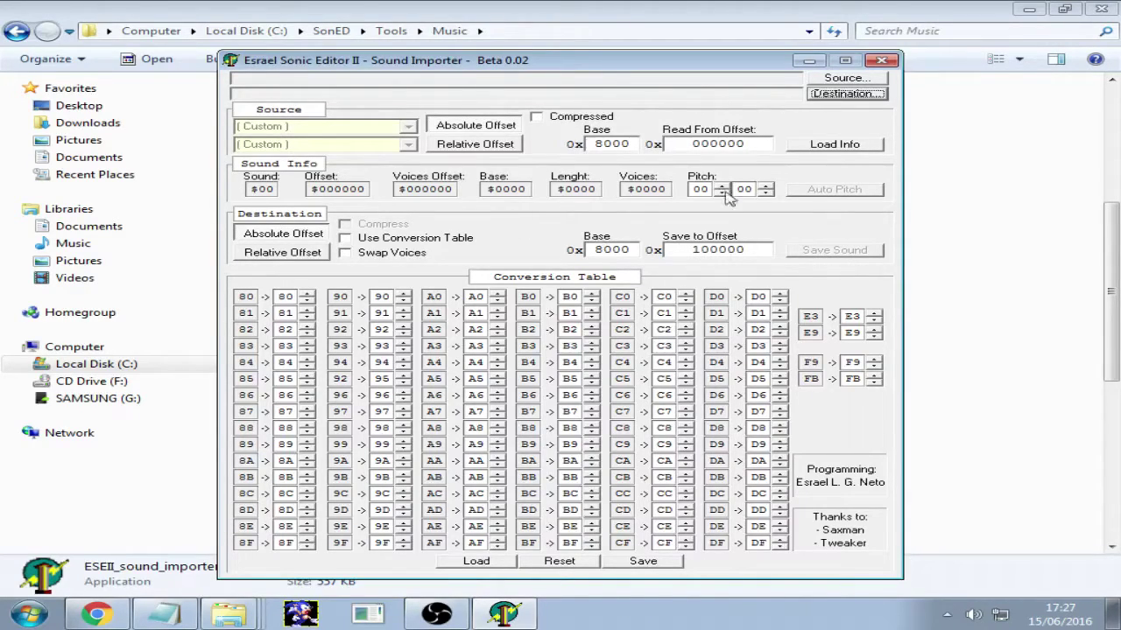
click(271, 240)
click(307, 300)
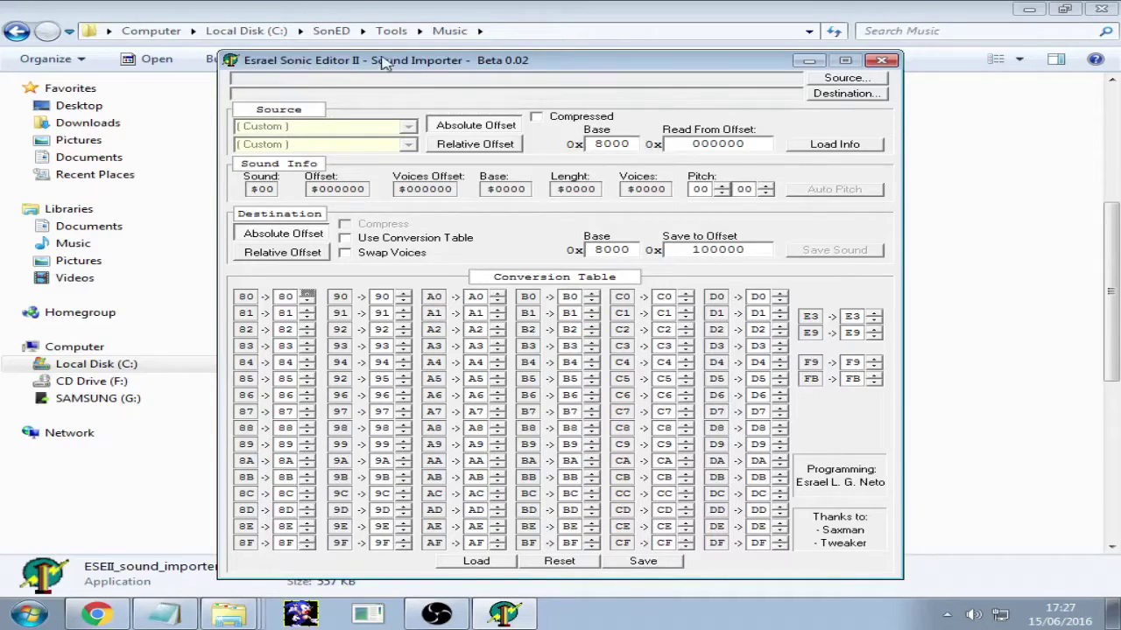
click(880, 97)
click(854, 456)
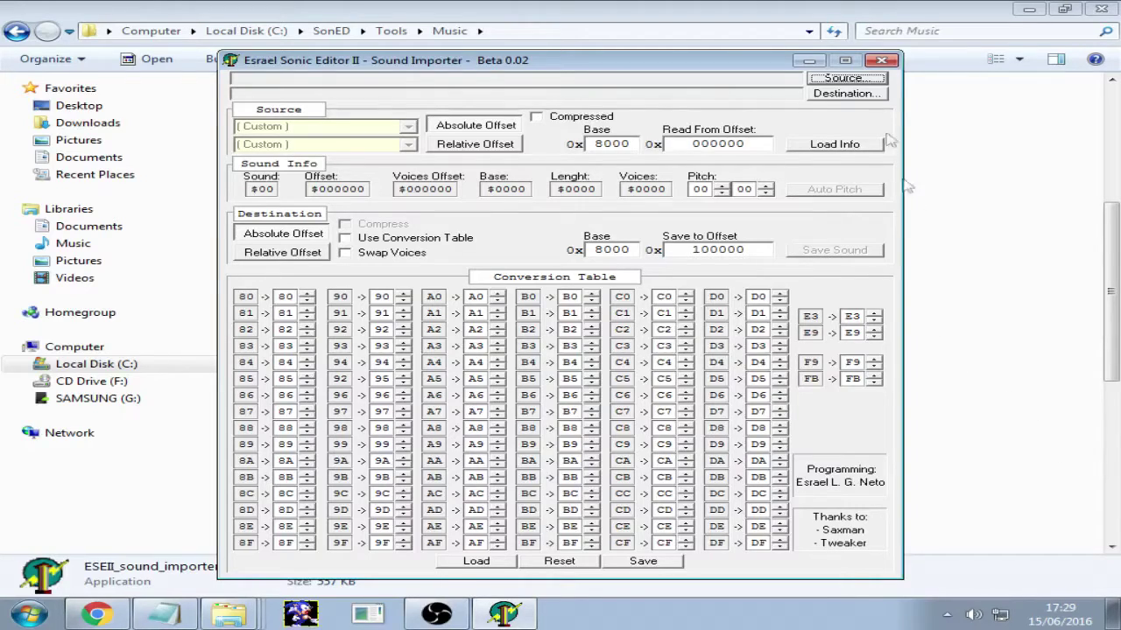
click(881, 60)
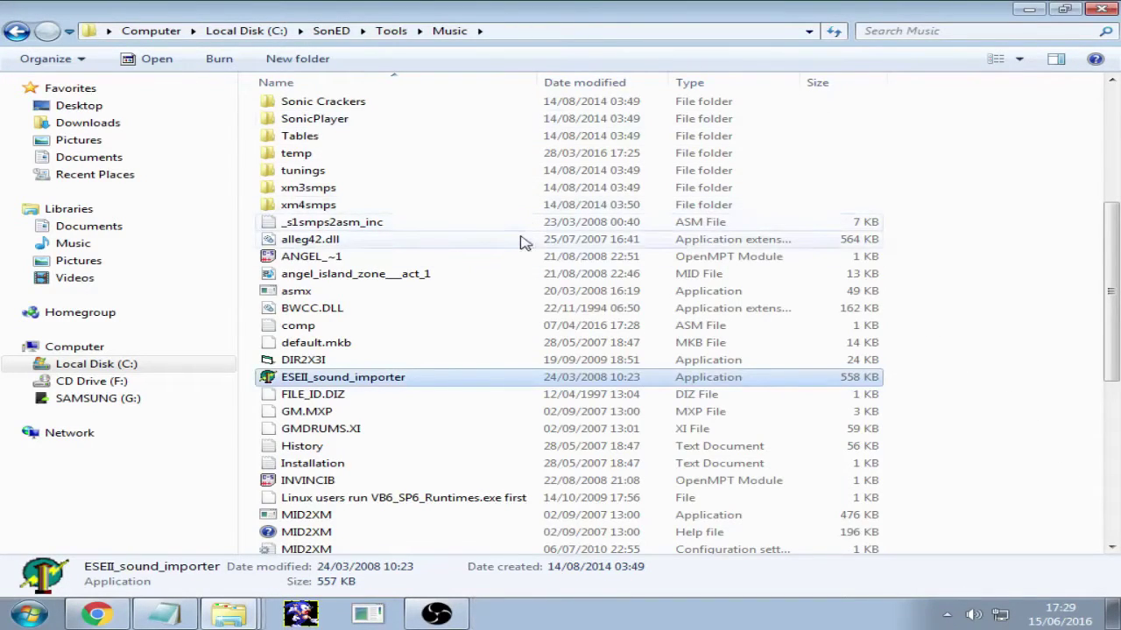
Step: Launch ESEII_sound_importer from the example folder inside C:\SonED\Tools\Music
scroll(522, 242, up, 4)
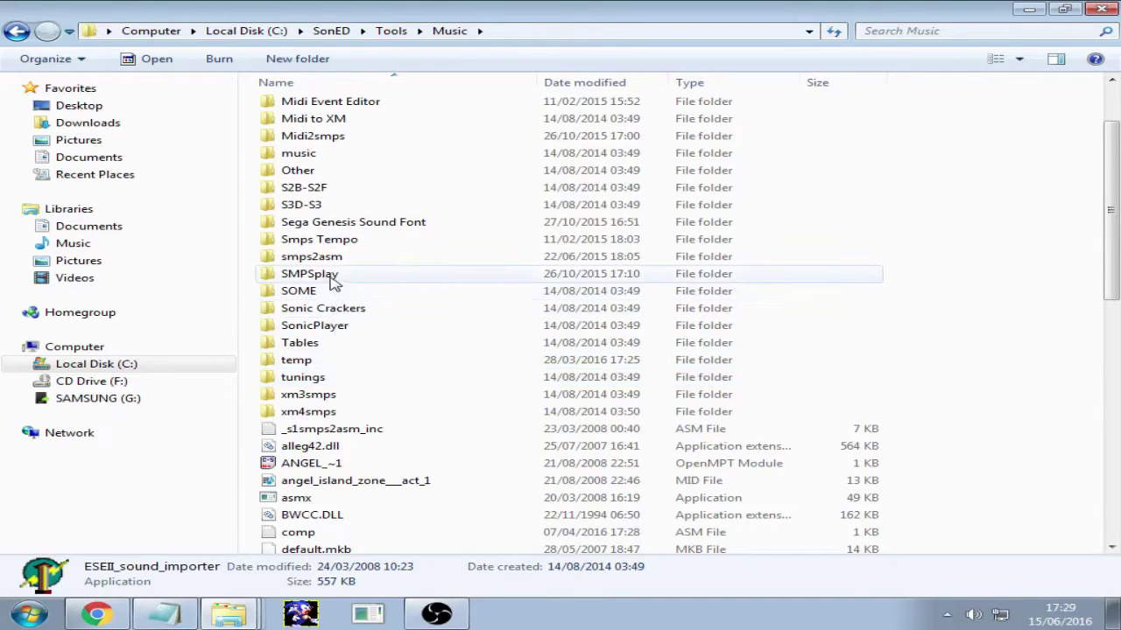
scroll(320, 150, up, 2)
click(321, 144)
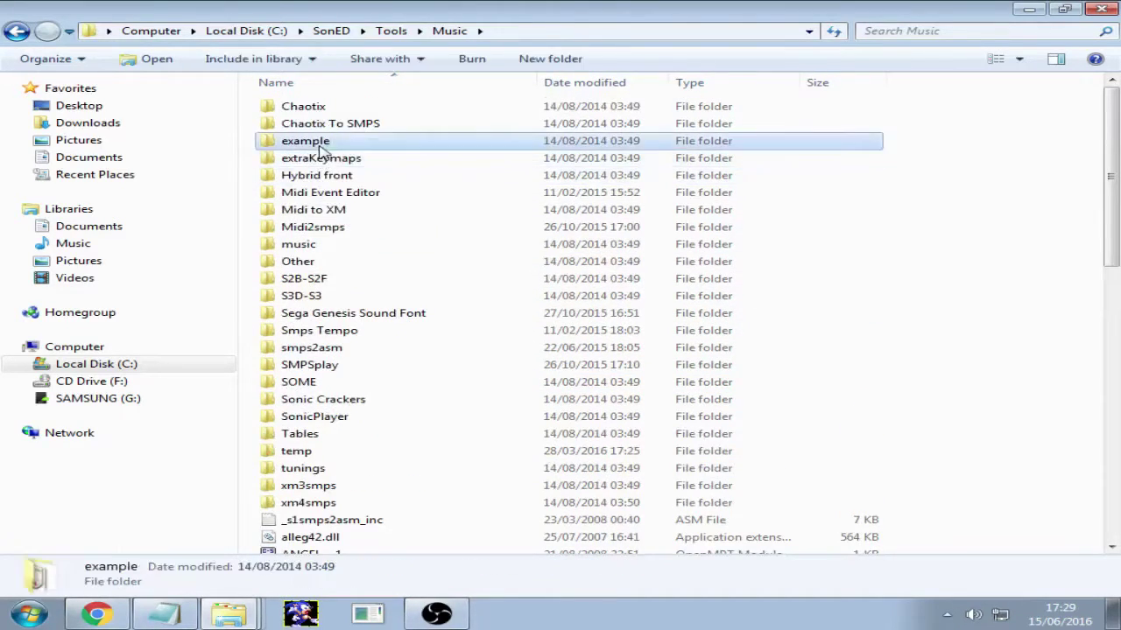
double_click(320, 147)
double_click(324, 210)
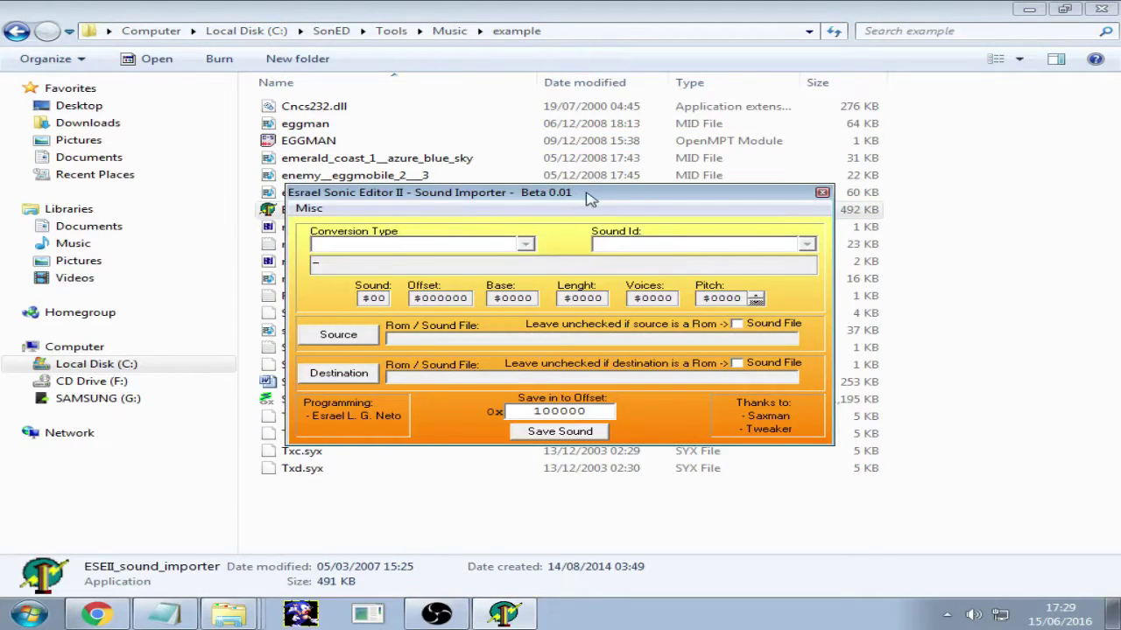
Step: Browse for the importer's source file from the S1Fresh sound folder up to SonED and into My Hacking Files\s2
click(348, 338)
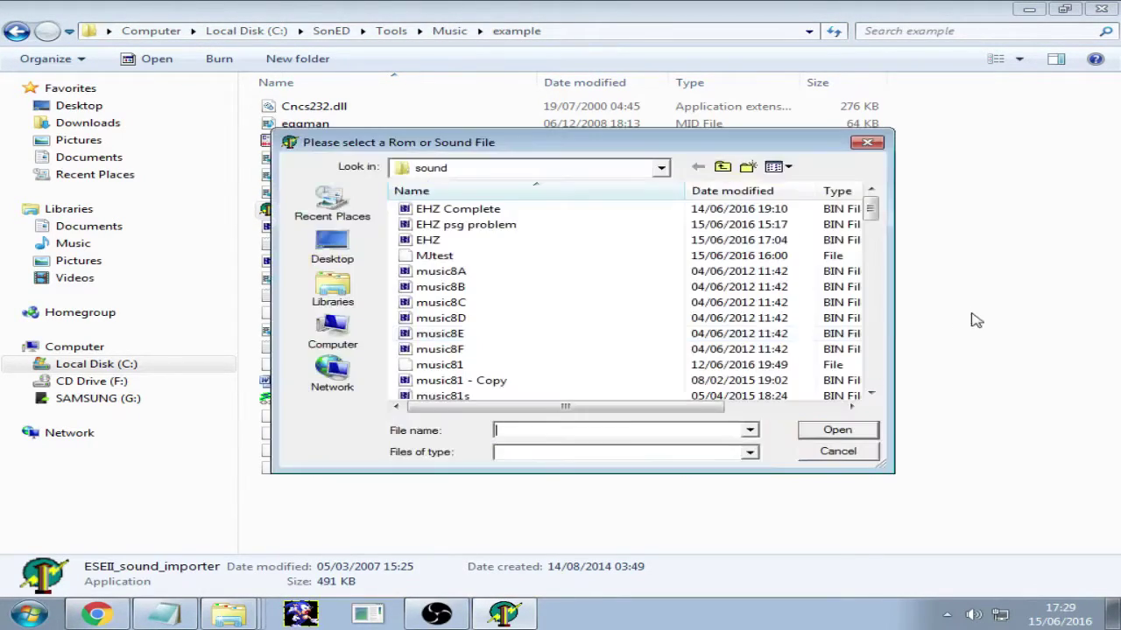
drag(597, 147, 526, 180)
click(667, 201)
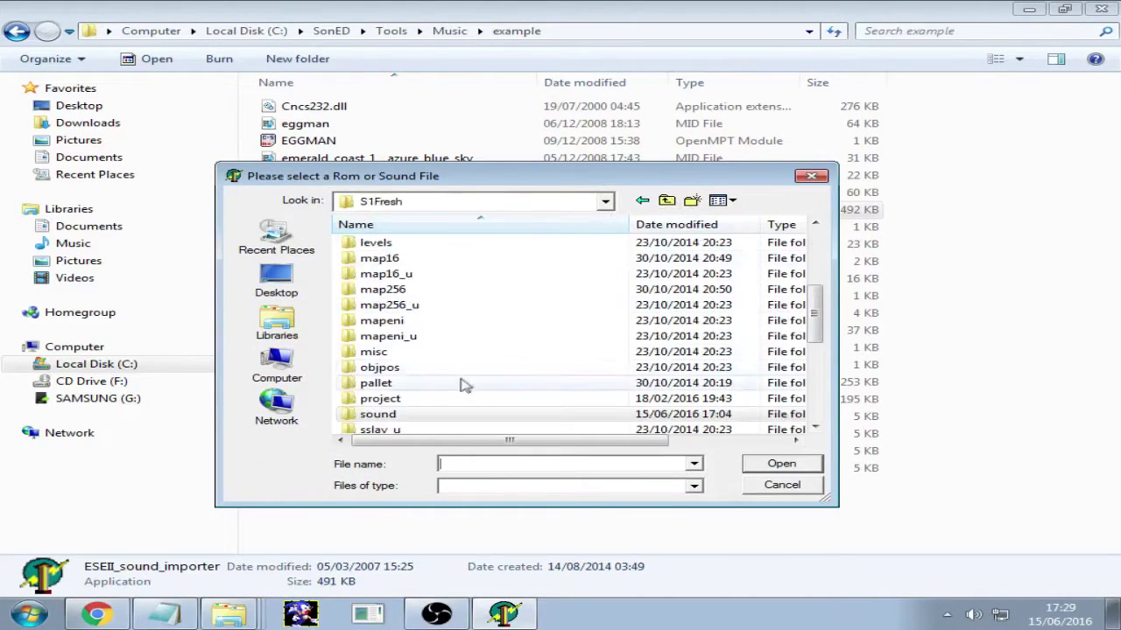
scroll(438, 393, down, 3)
scroll(394, 416, down, 2)
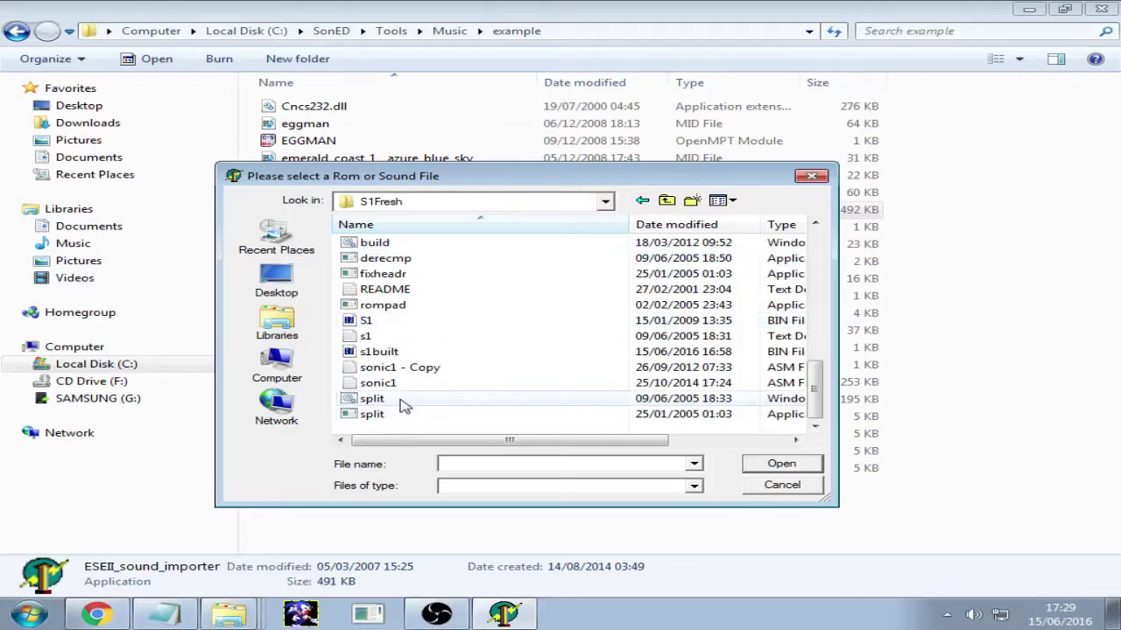
scroll(412, 352, up, 3)
click(666, 200)
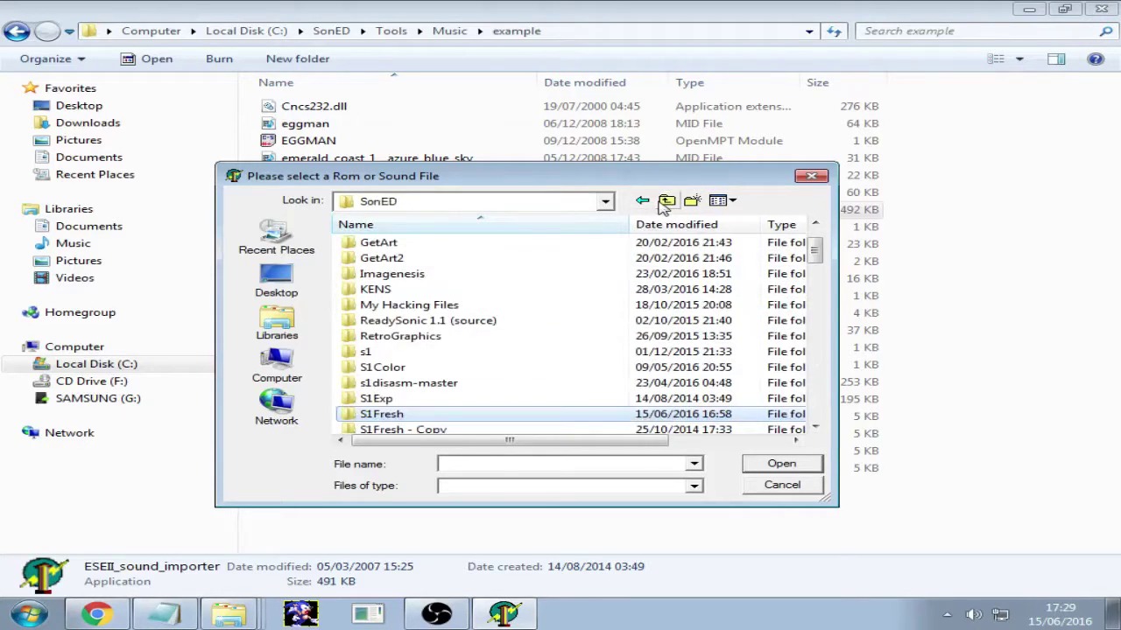
double_click(402, 305)
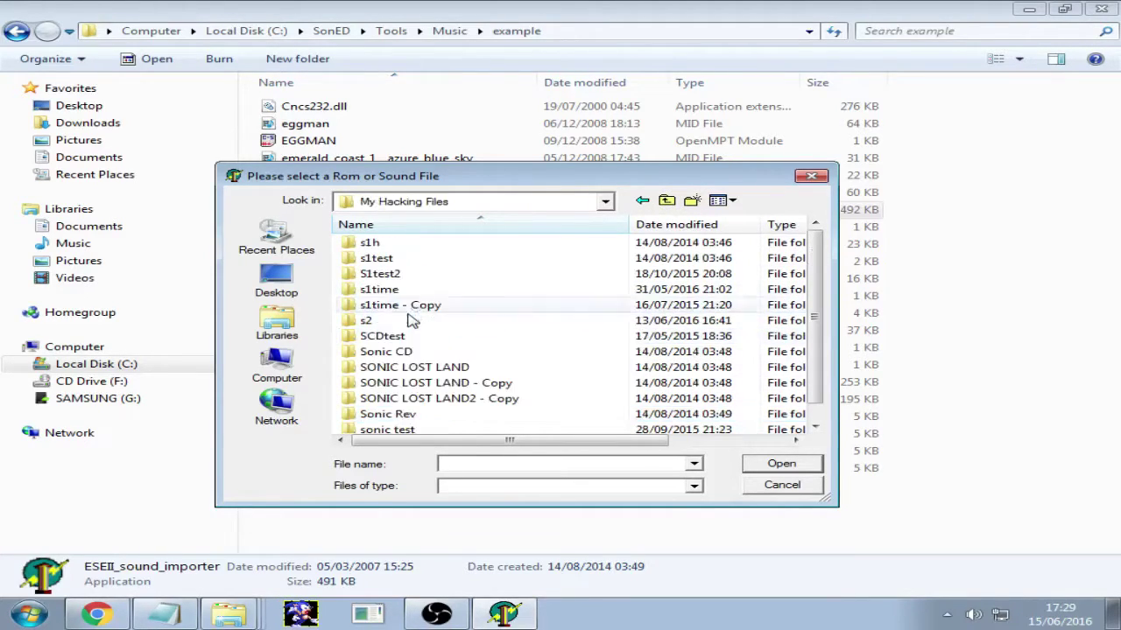
double_click(372, 322)
scroll(400, 324, down, 3)
scroll(428, 329, up, 3)
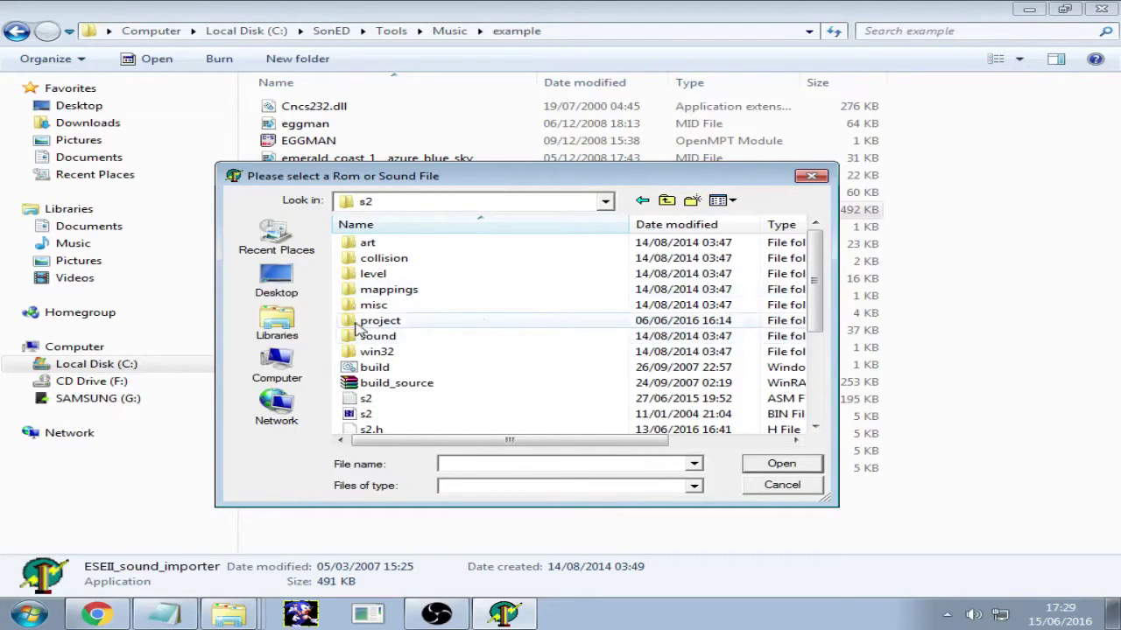
Step: Look through the Sonic 2 music files in the s2 project's sound\music folder
drag(509, 185, 697, 163)
double_click(589, 310)
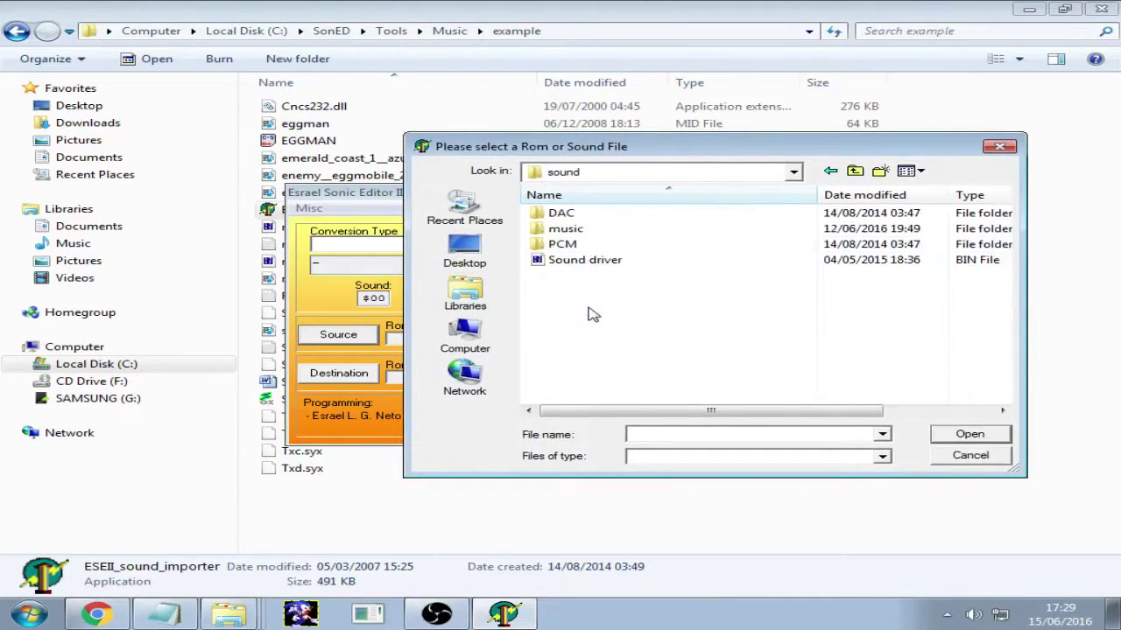
double_click(613, 228)
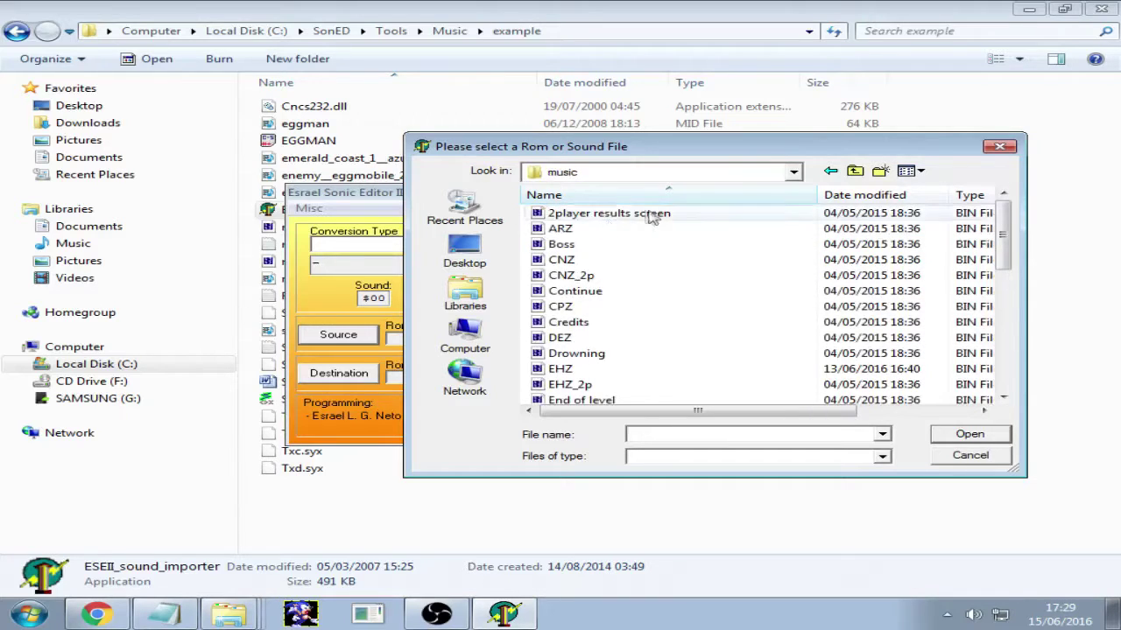
scroll(625, 237, down, 3)
scroll(637, 238, up, 3)
scroll(636, 241, down, 5)
scroll(639, 239, up, 5)
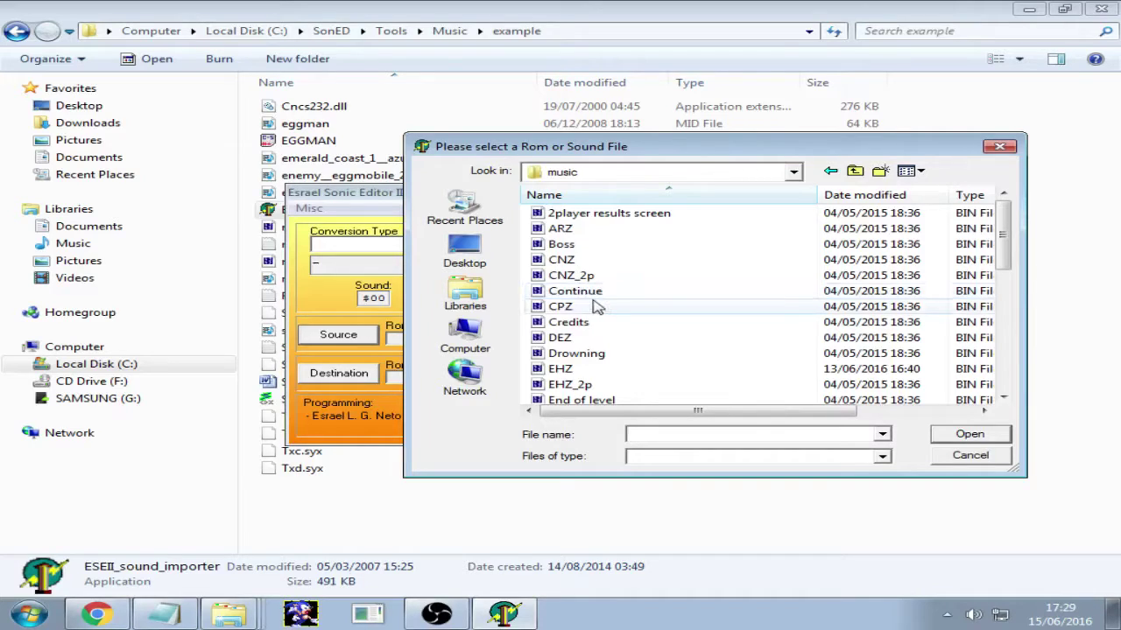
Step: Return to the s2 folder and choose the s2.bin ROM as the source file
click(855, 171)
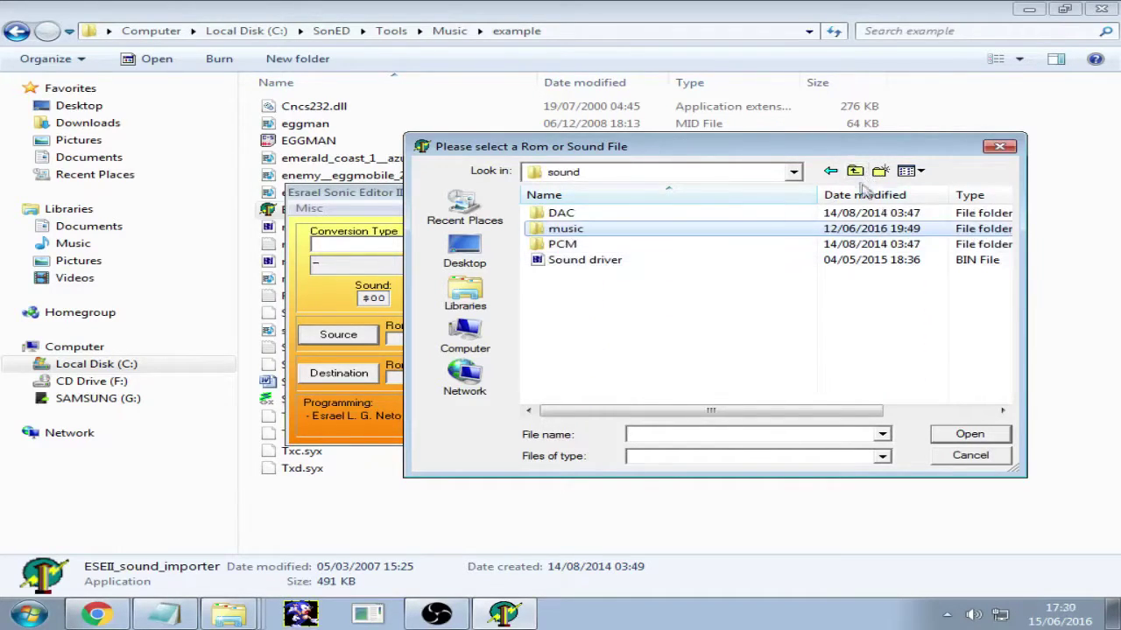
click(855, 171)
double_click(565, 386)
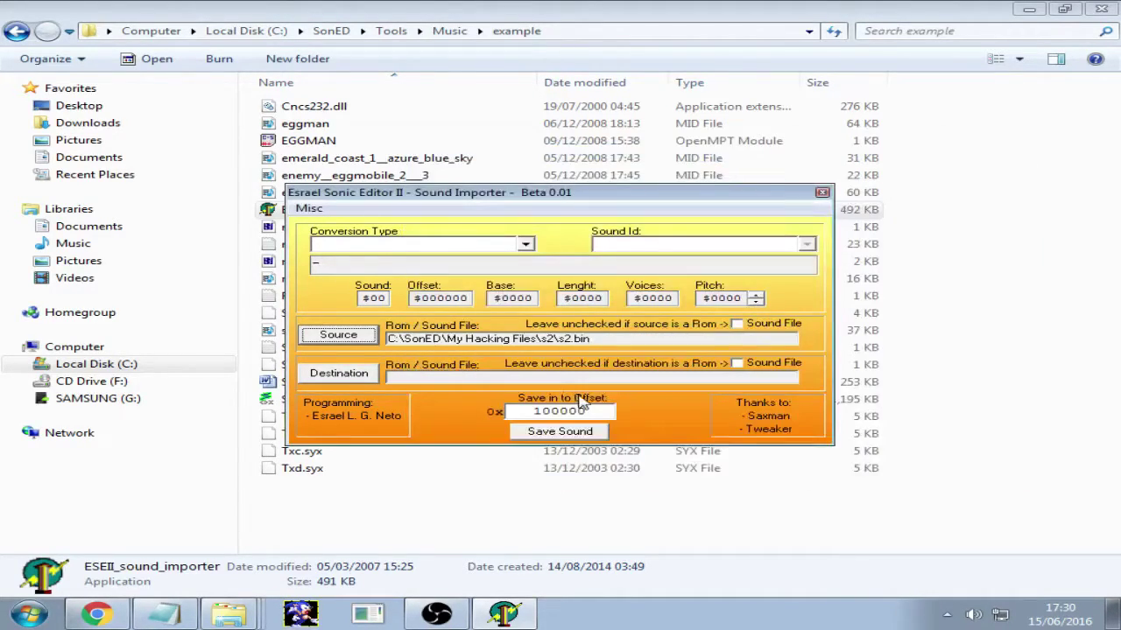
Step: Set the conversion type to Sonic 2 To Sonic 1 and the sound ID to Emerald Hill
click(525, 244)
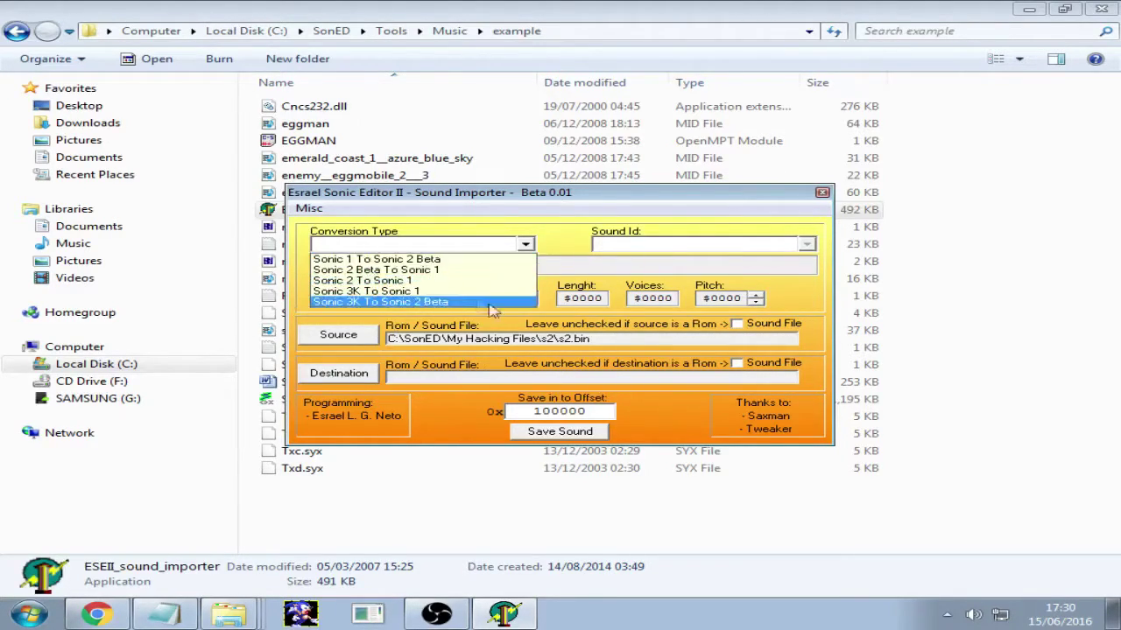
click(355, 281)
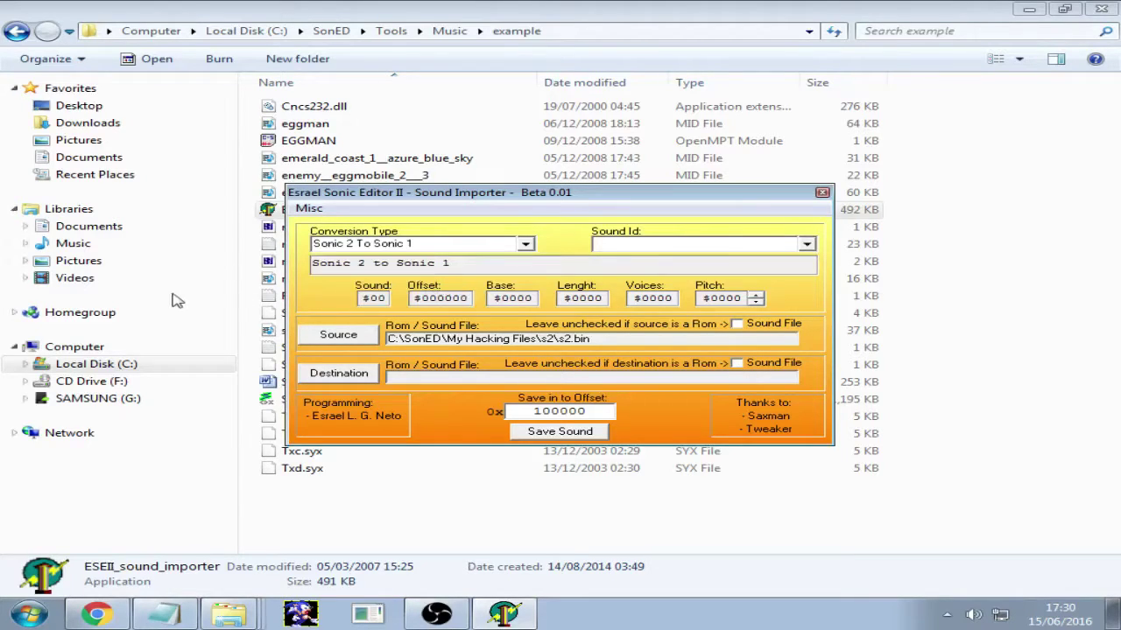
click(806, 244)
click(704, 270)
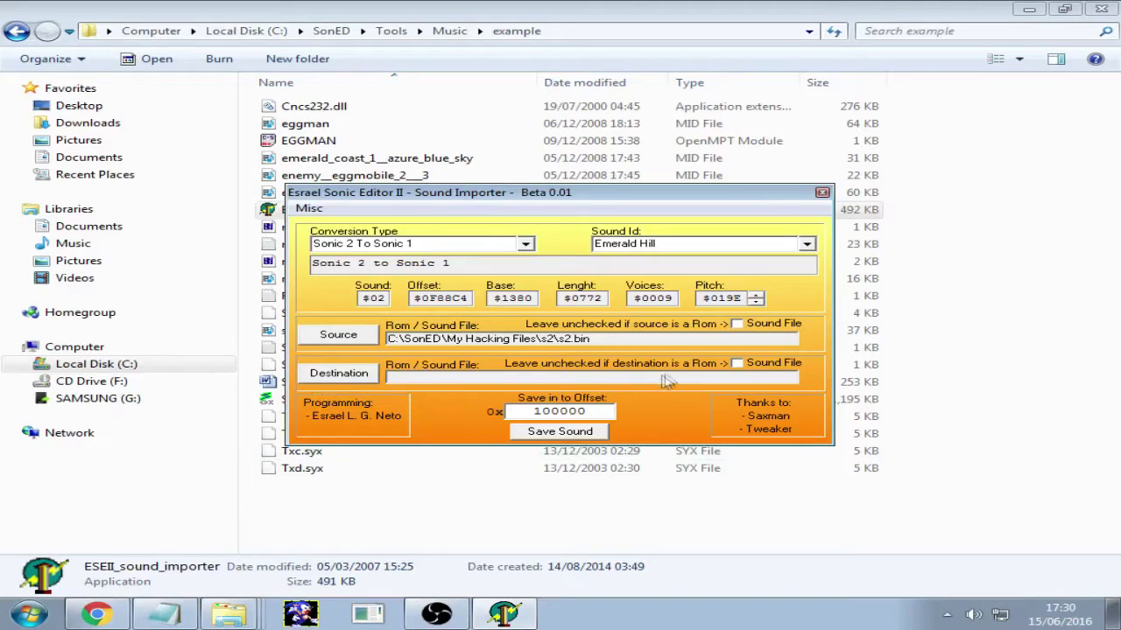
Step: Toggle the destination's Sound File option and exit Sound Importer Beta 0.01
click(769, 365)
click(775, 366)
click(821, 192)
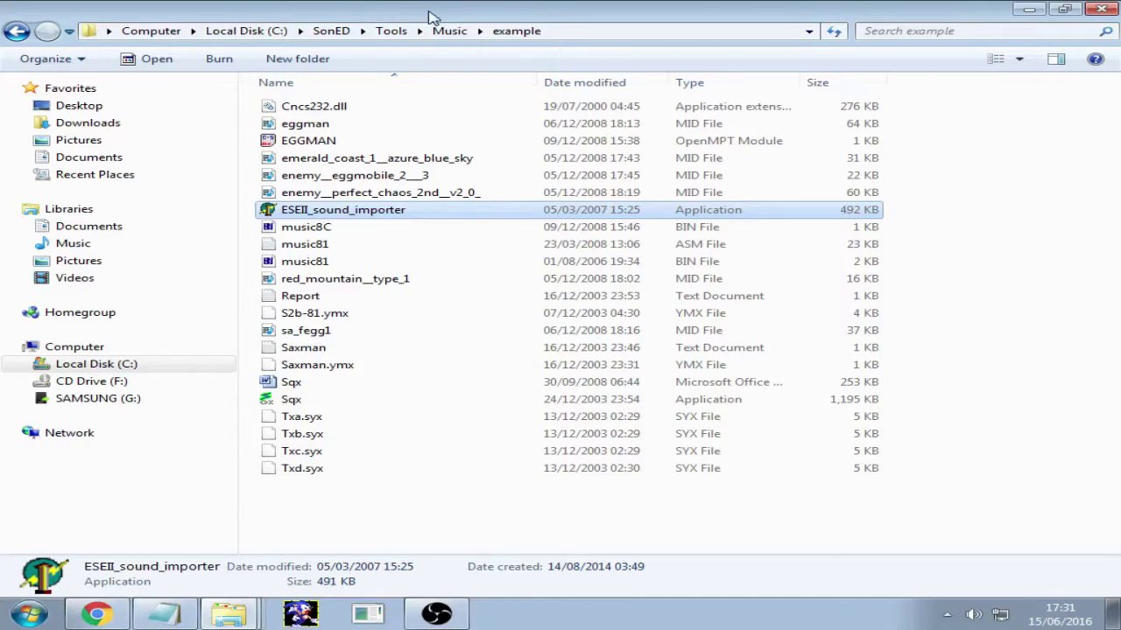
Step: Launch MusicPointerFixer from C:\SonED\Tools\Music for a look at its conversion options, including Ristar to S1, and close it
click(450, 31)
scroll(525, 263, down, 8)
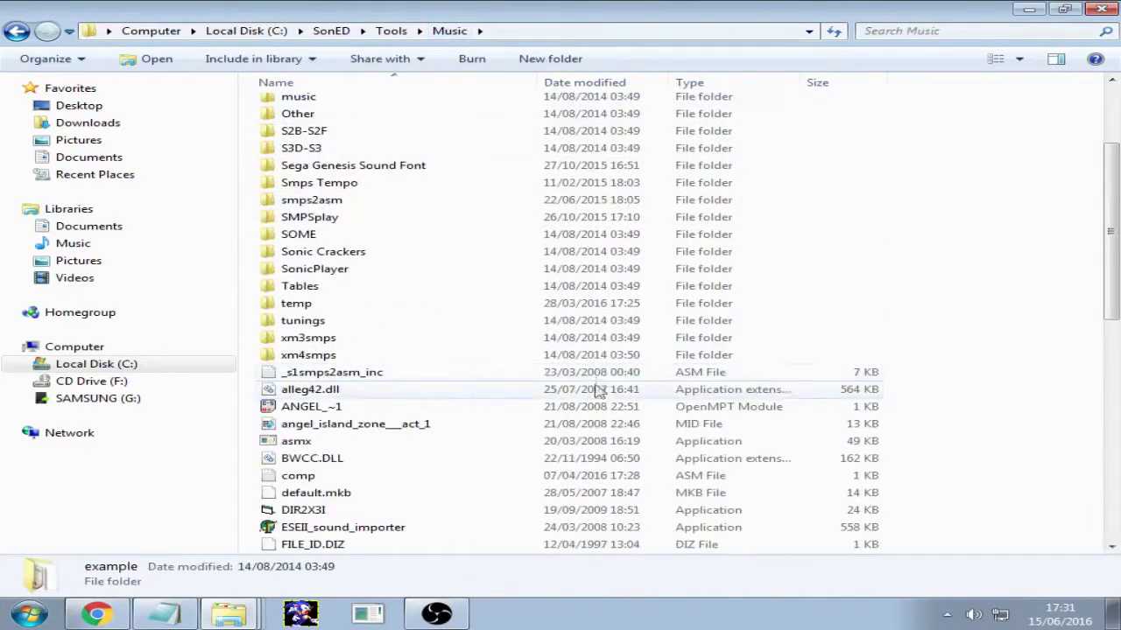
scroll(617, 323, down, 6)
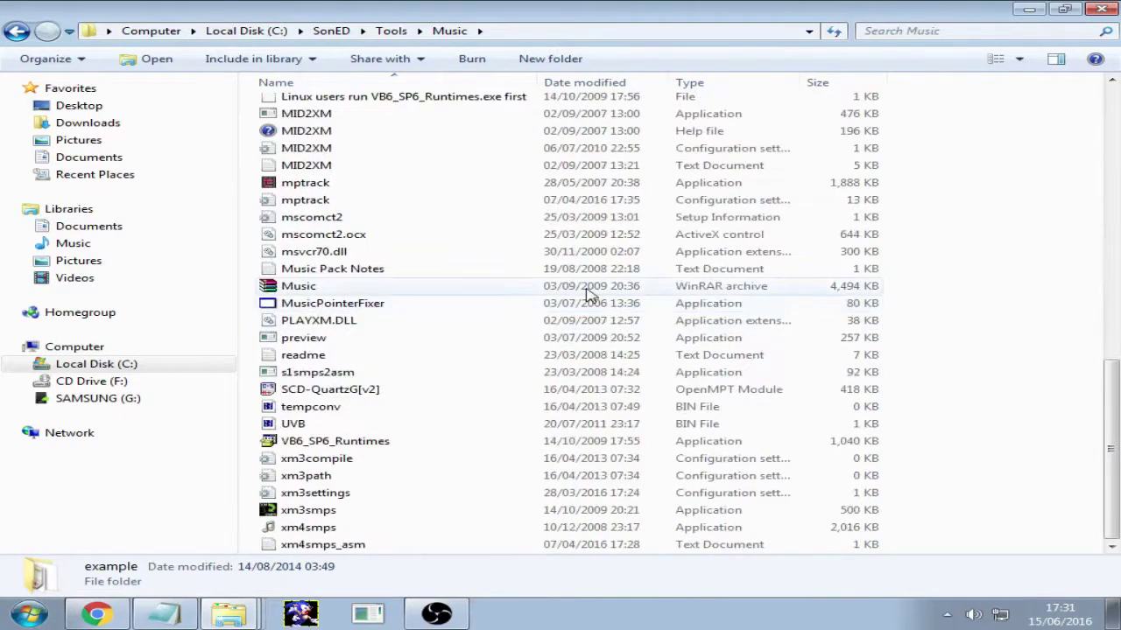
click(390, 303)
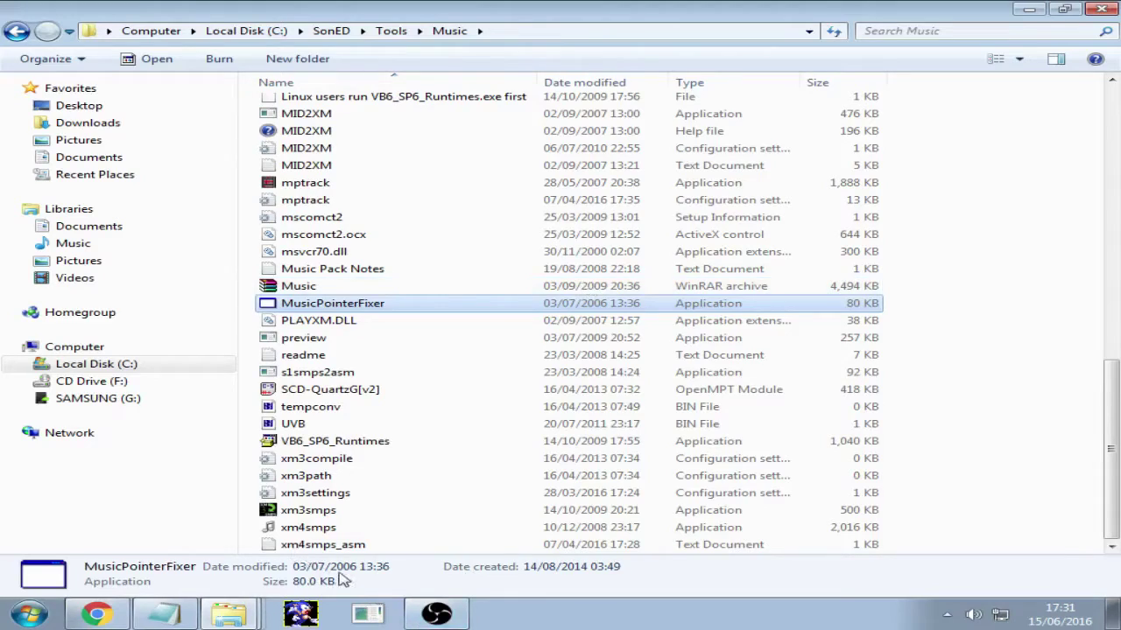
double_click(327, 303)
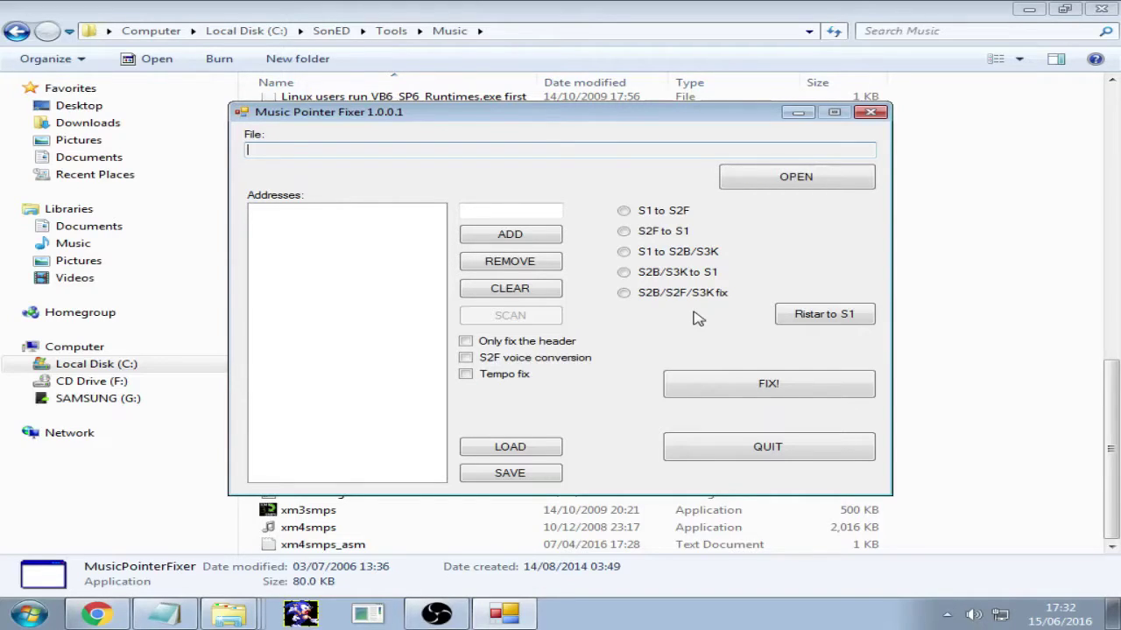
click(809, 315)
click(880, 116)
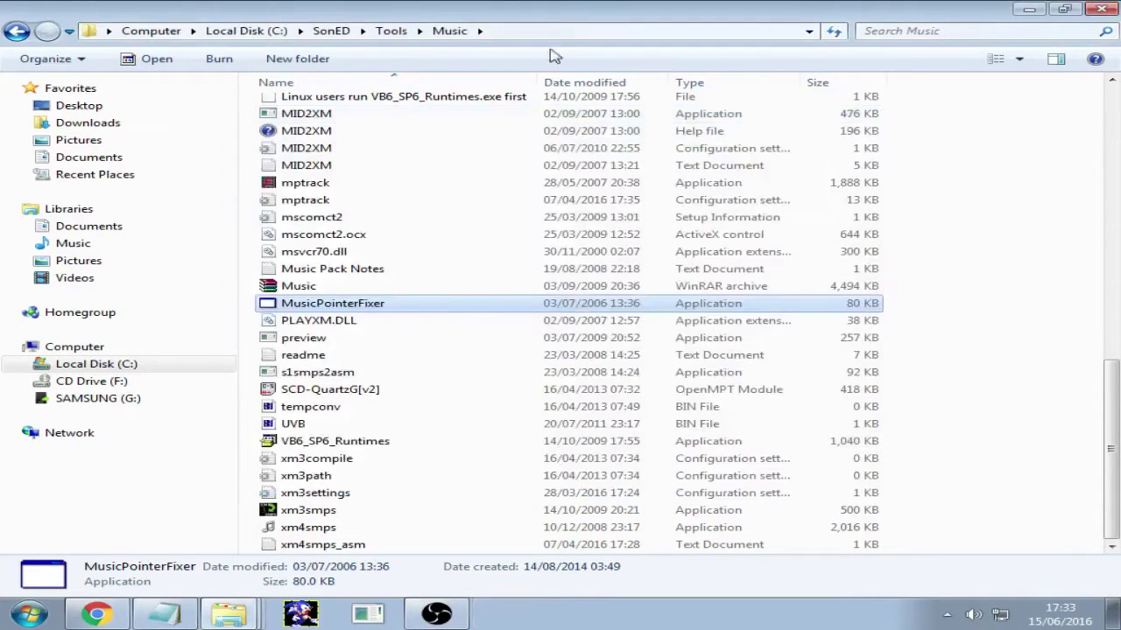
Step: Look through the folders in C:\SonED and check the Open Broadcaster Software recording window
click(331, 31)
scroll(584, 271, down, 1)
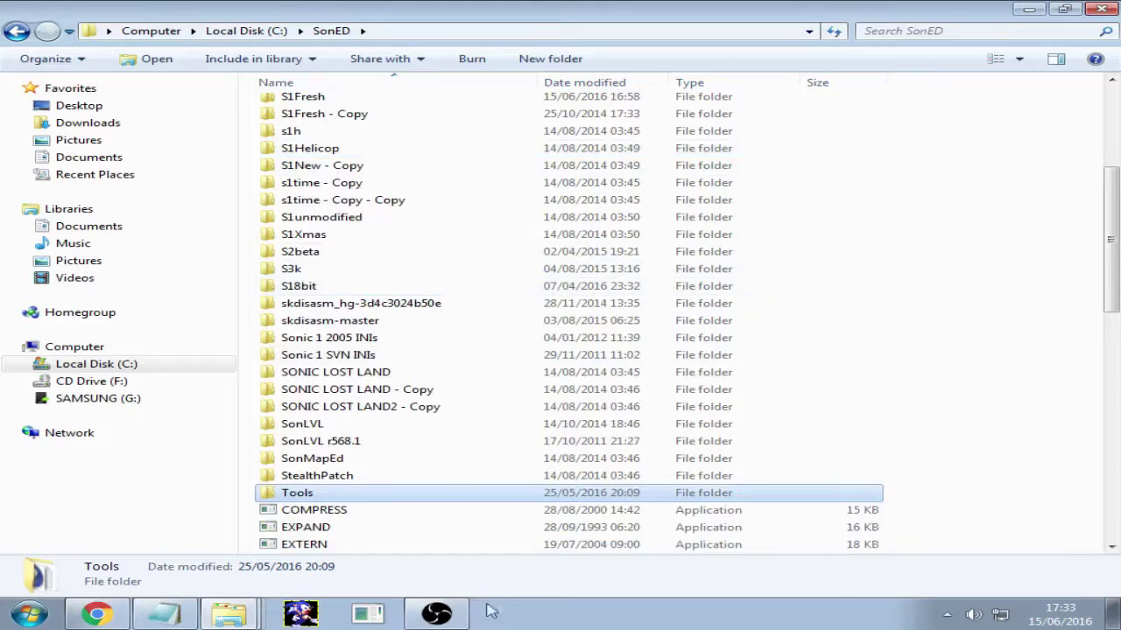
click(442, 614)
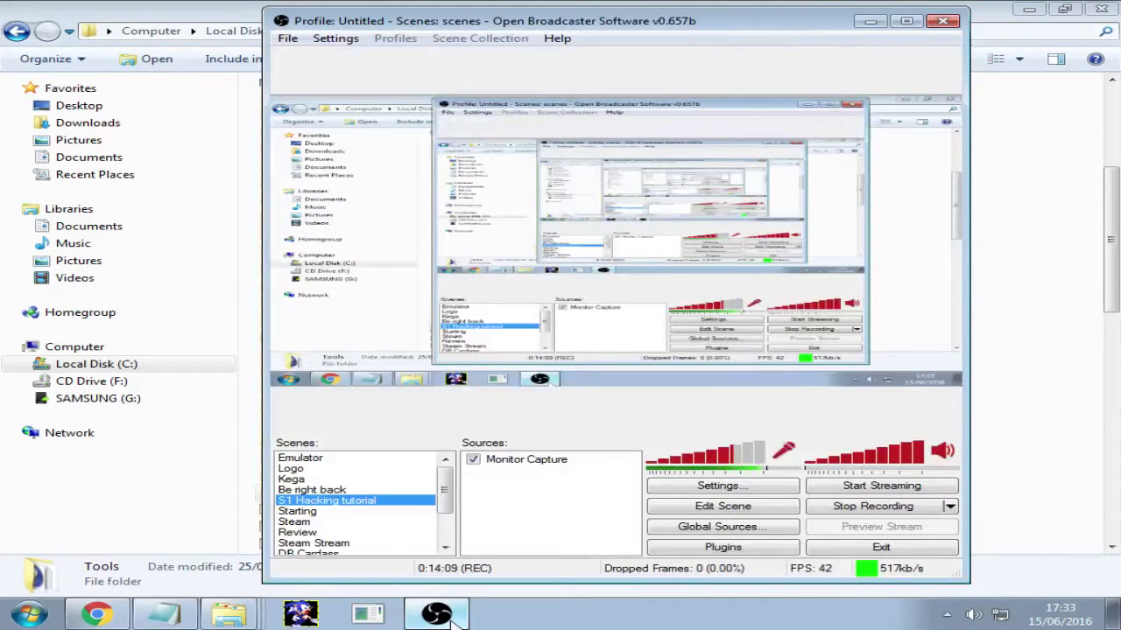
click(443, 615)
scroll(669, 313, up, 5)
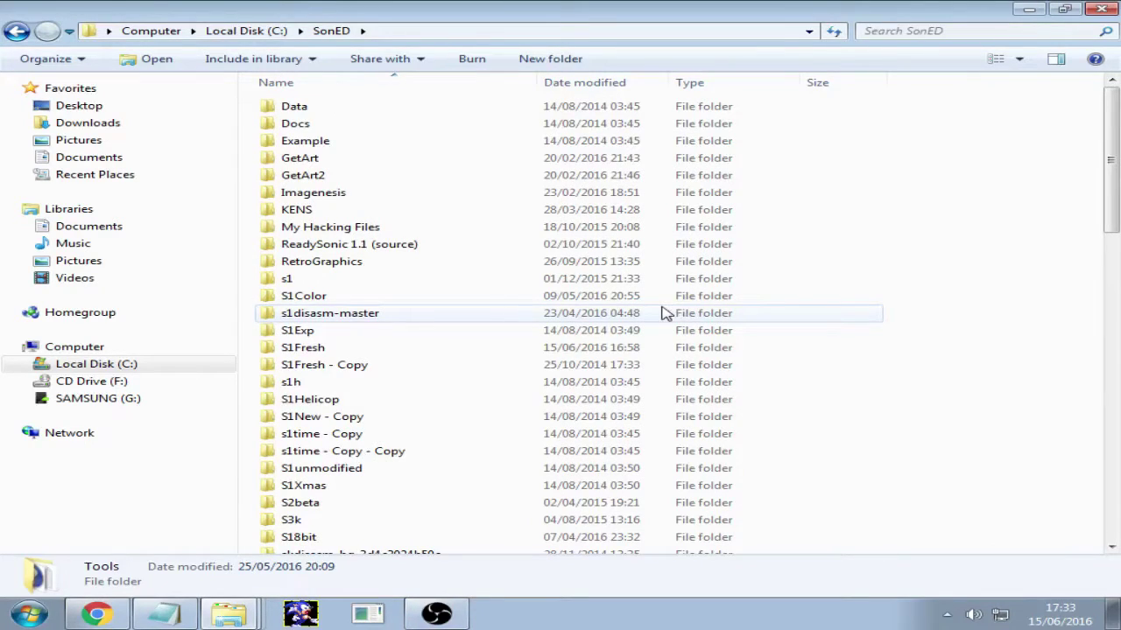
scroll(632, 175, down, 1)
scroll(588, 229, up, 1)
scroll(617, 214, down, 5)
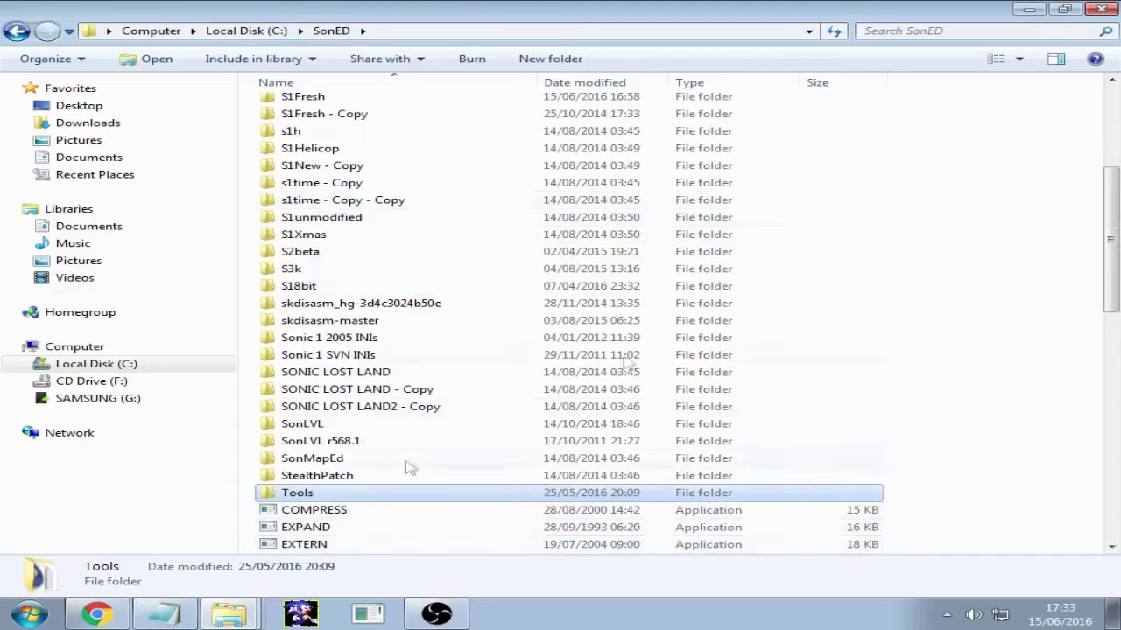
Step: Minimize the Explorer, browser and Notepad windows to show the desktop
click(1028, 9)
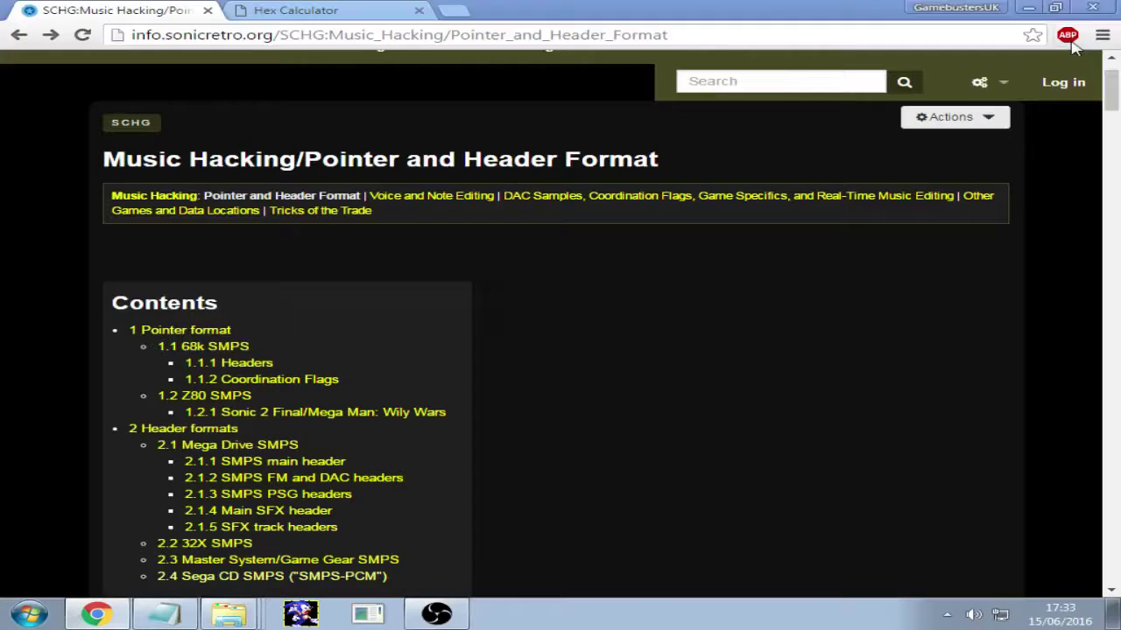
click(1029, 8)
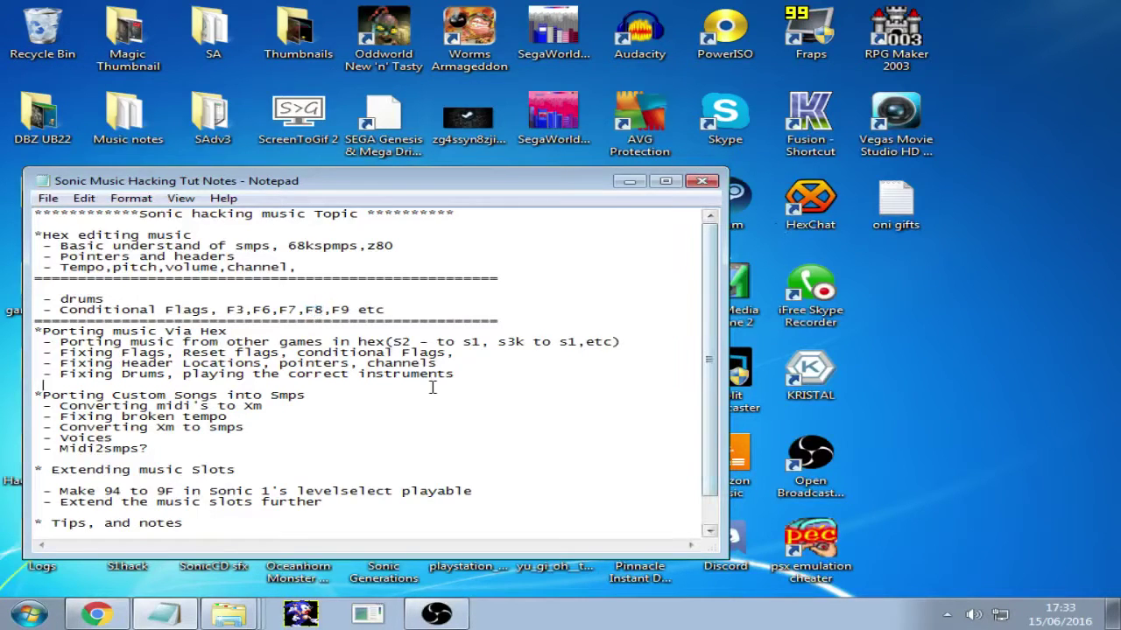
click(629, 181)
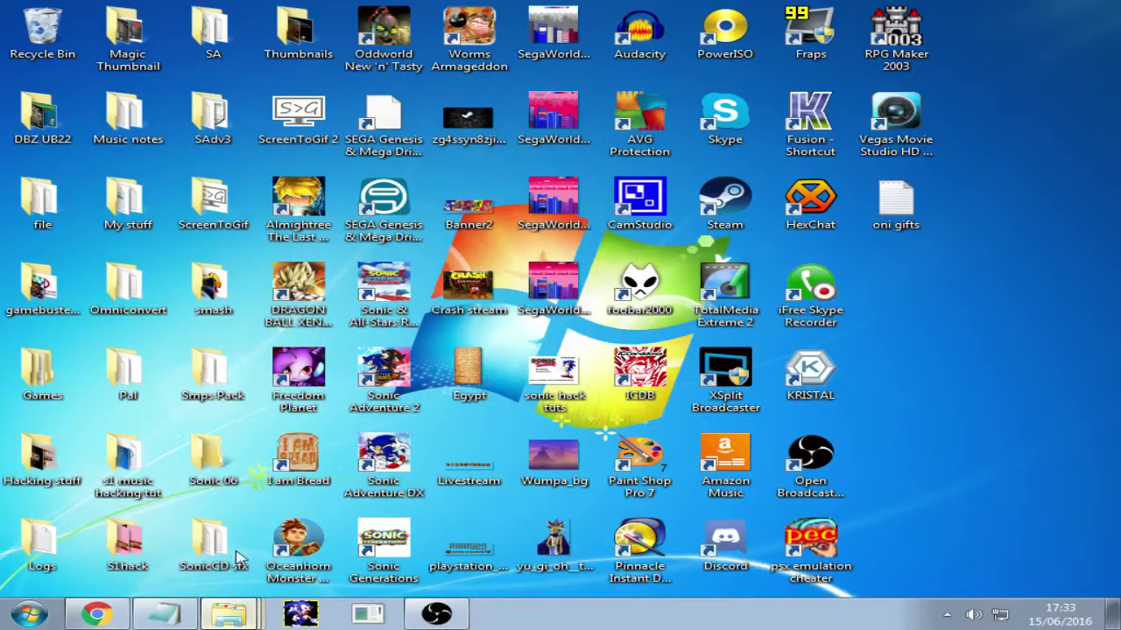
Step: Open the Sonic 2 notes text file from the Music notes folder and minimize the folder window
click(229, 615)
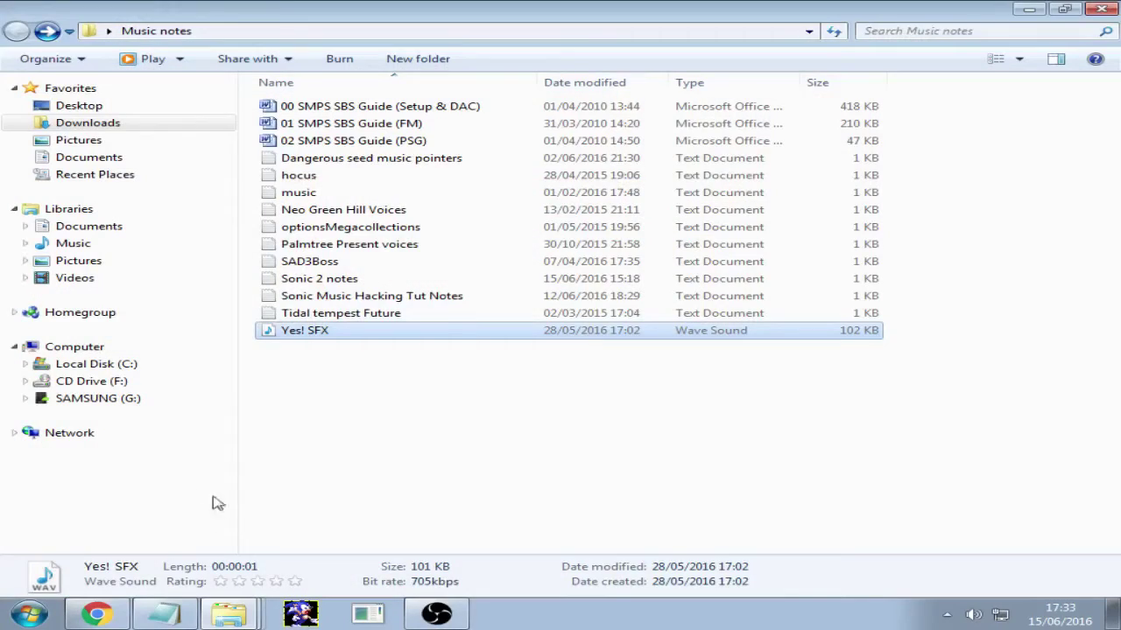
double_click(319, 280)
click(1039, 7)
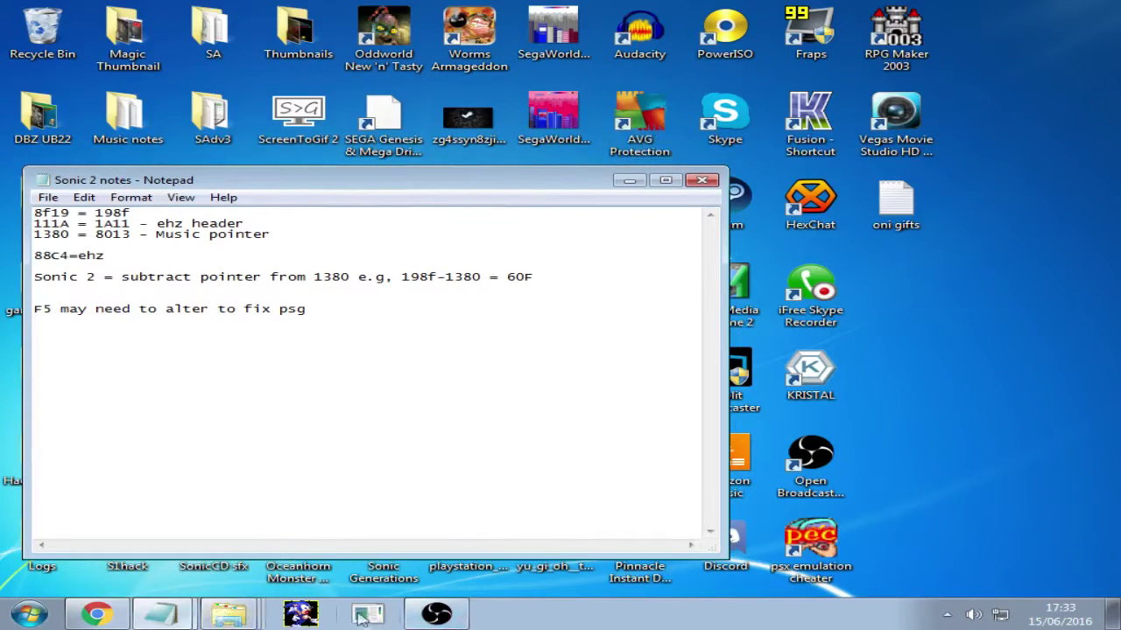
Step: Open EHZ.bin from C:\SonED\S1Fresh\sound in XVI32, minimize the Explorer and browser windows, and move the hex editor beside the notes
click(96, 614)
click(227, 605)
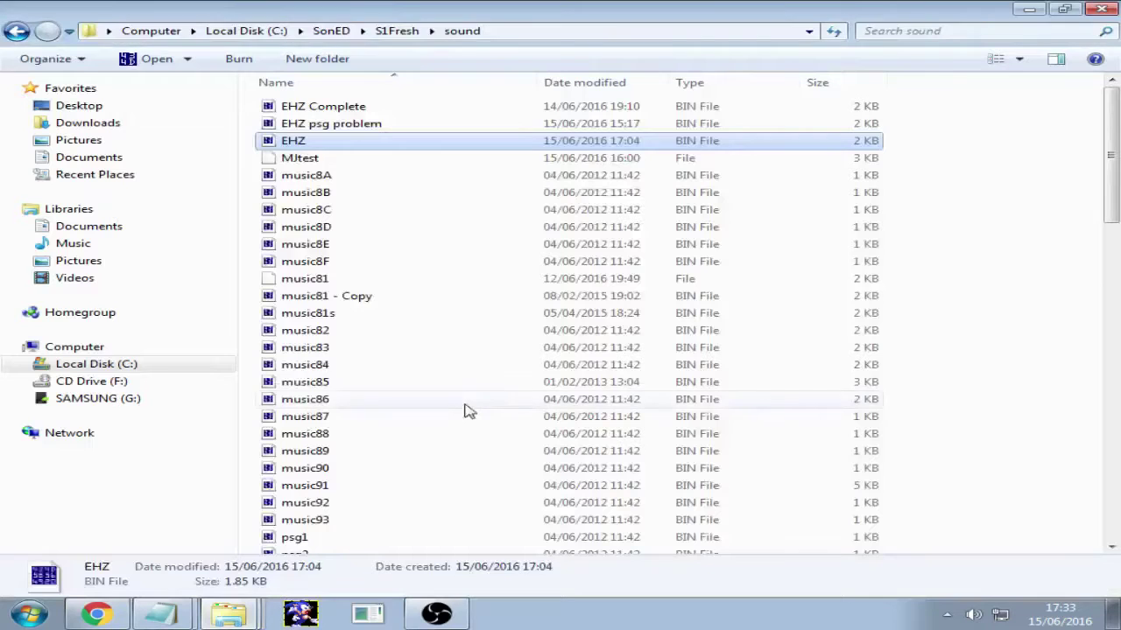
double_click(318, 142)
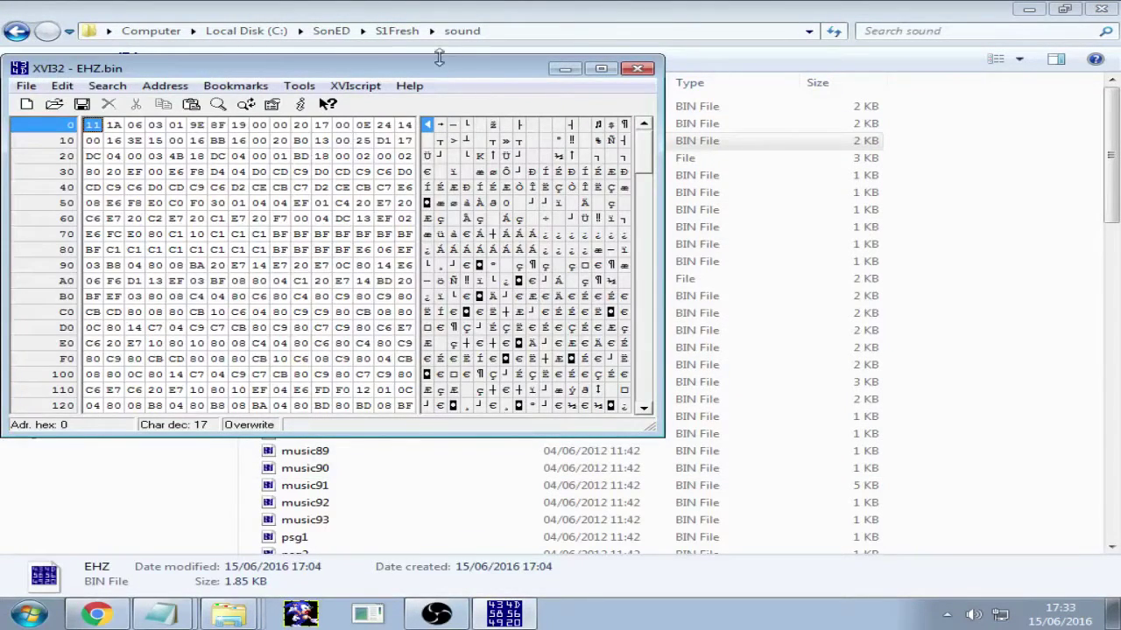
click(1029, 9)
click(1031, 20)
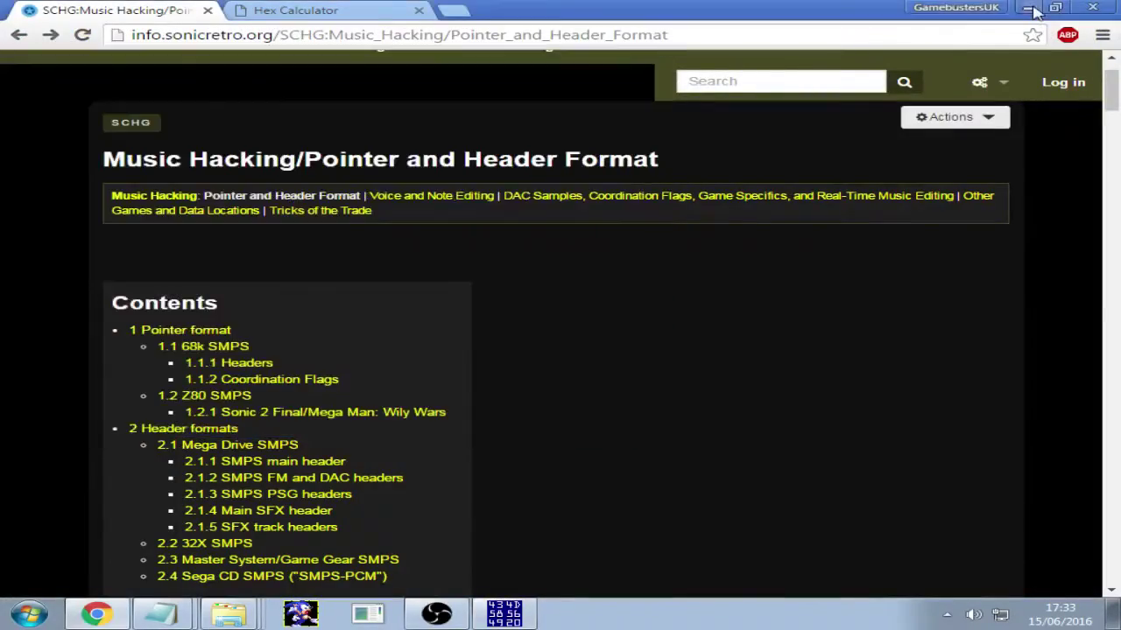
click(1029, 9)
drag(405, 77, 758, 151)
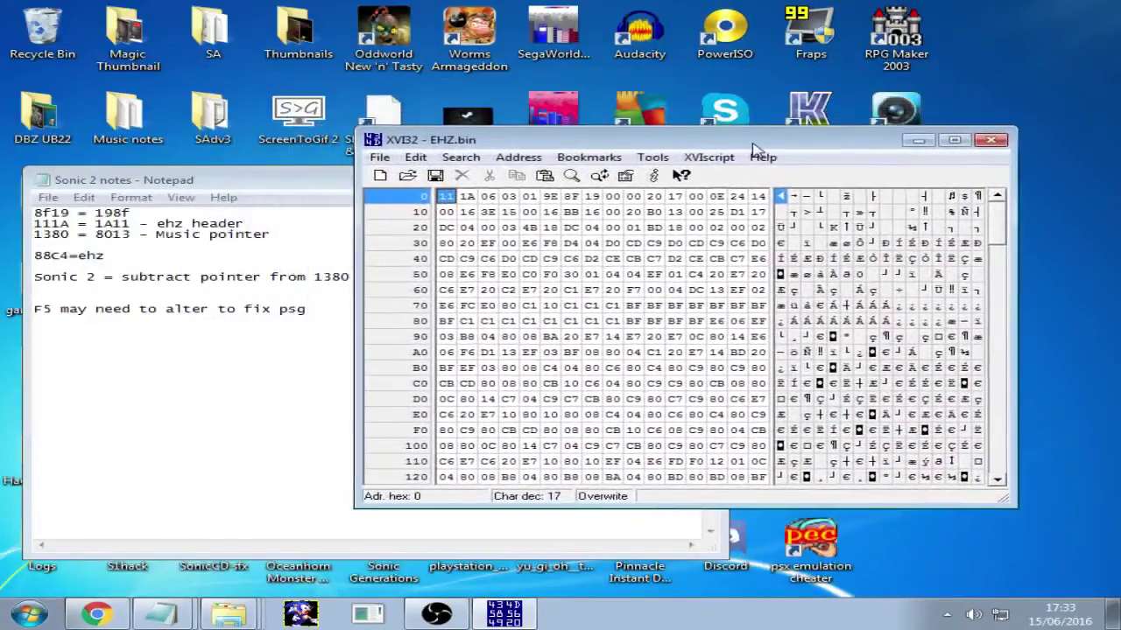
Step: Set the tempo byte at address 5 in the EHZ.bin header to 03 and save the file
click(503, 198)
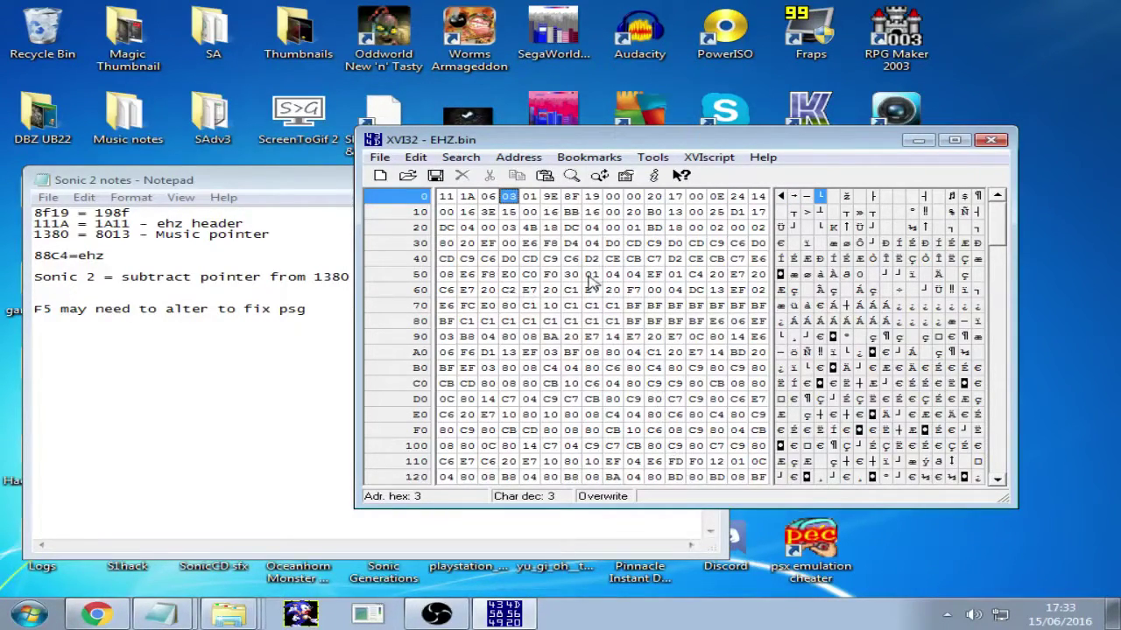
click(531, 197)
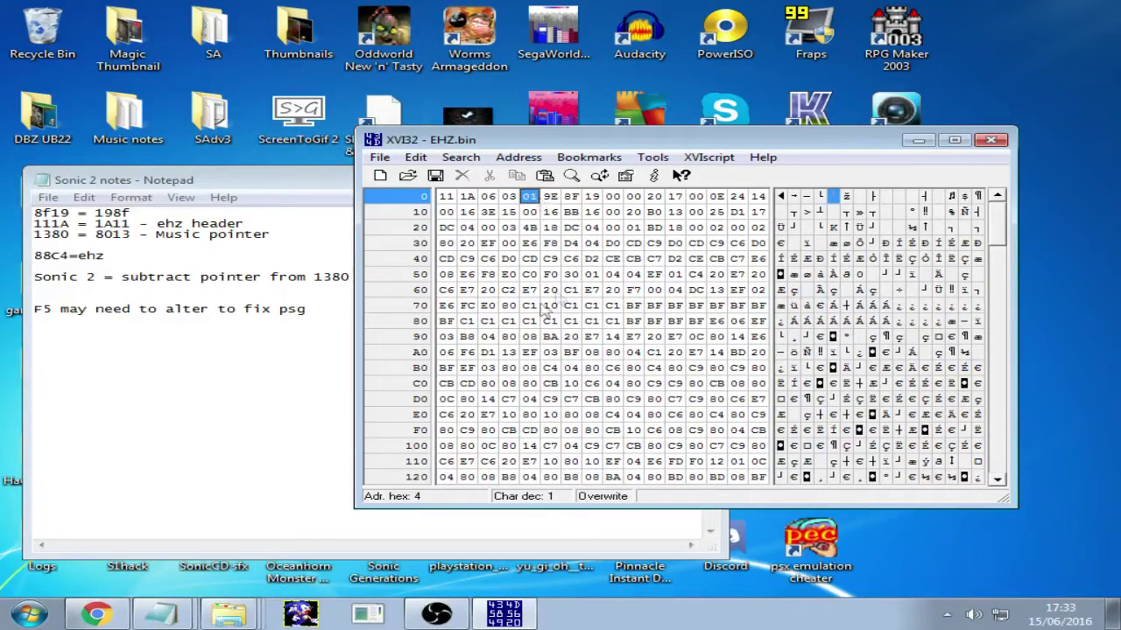
click(550, 198)
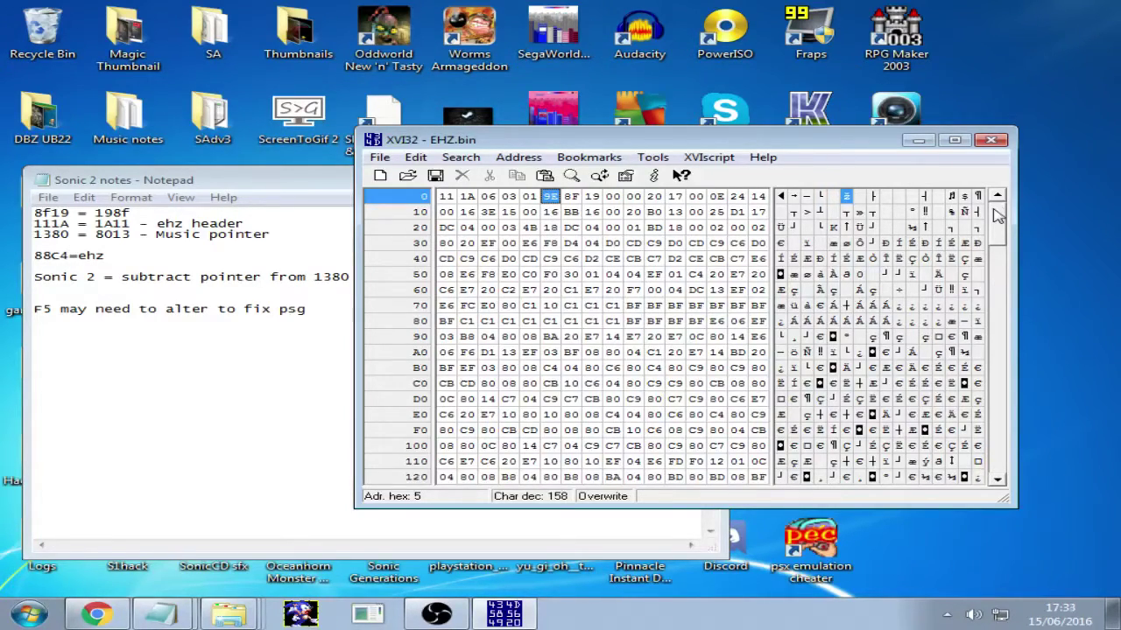
text(03)
key(Left)
key(Left)
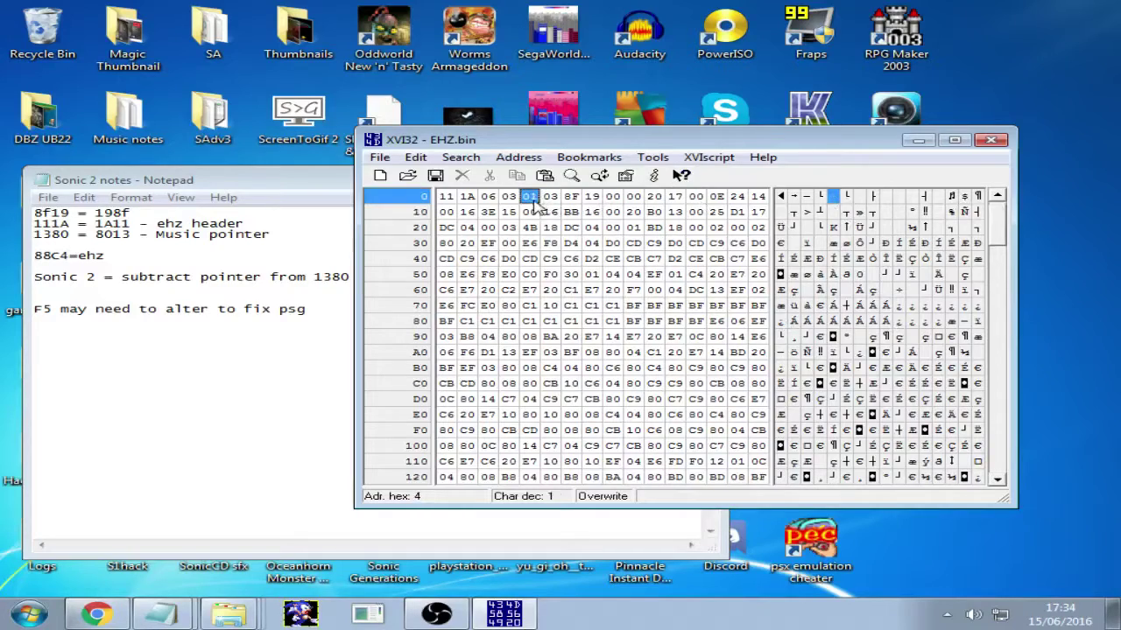
key(Right)
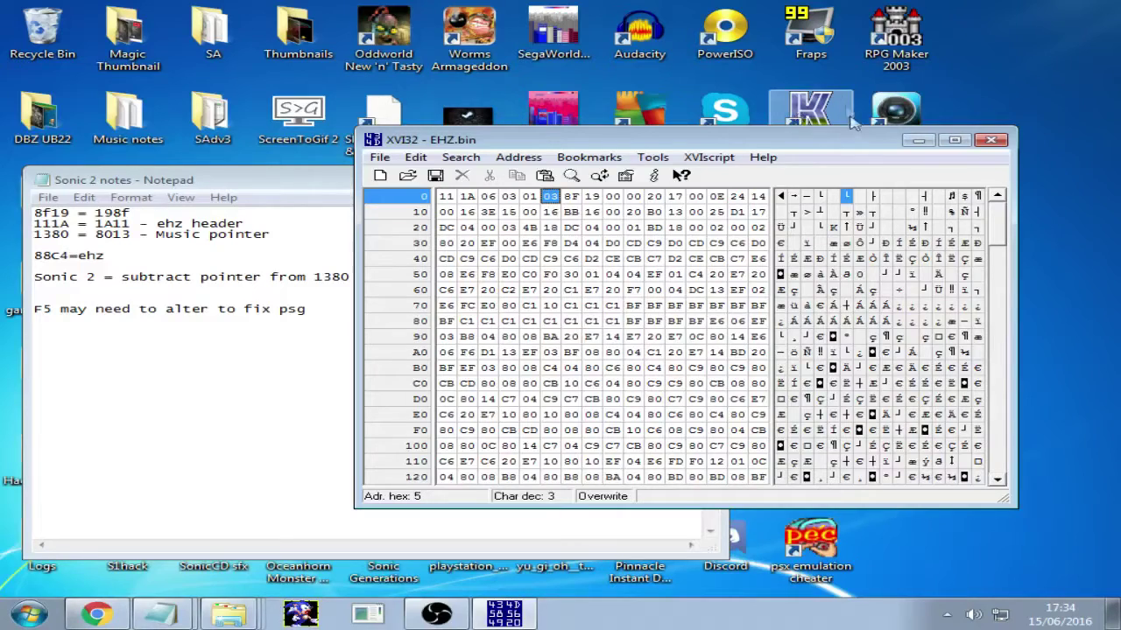
click(436, 176)
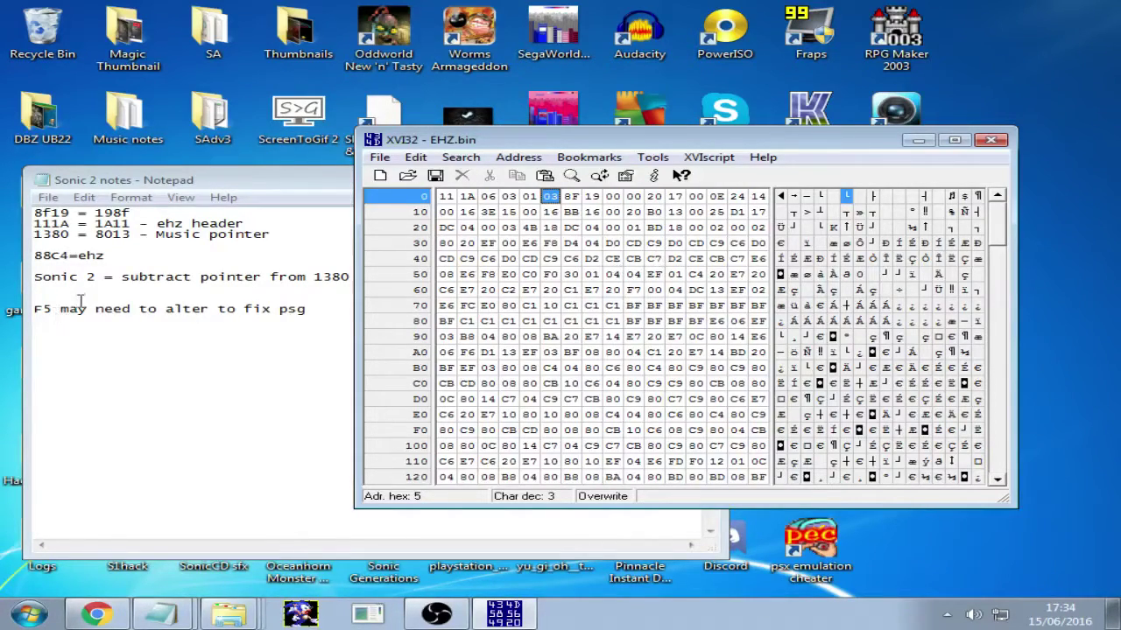
Step: Highlight the music pointer conversion 1380 = 8013 in the Sonic 2 notes for review
click(279, 245)
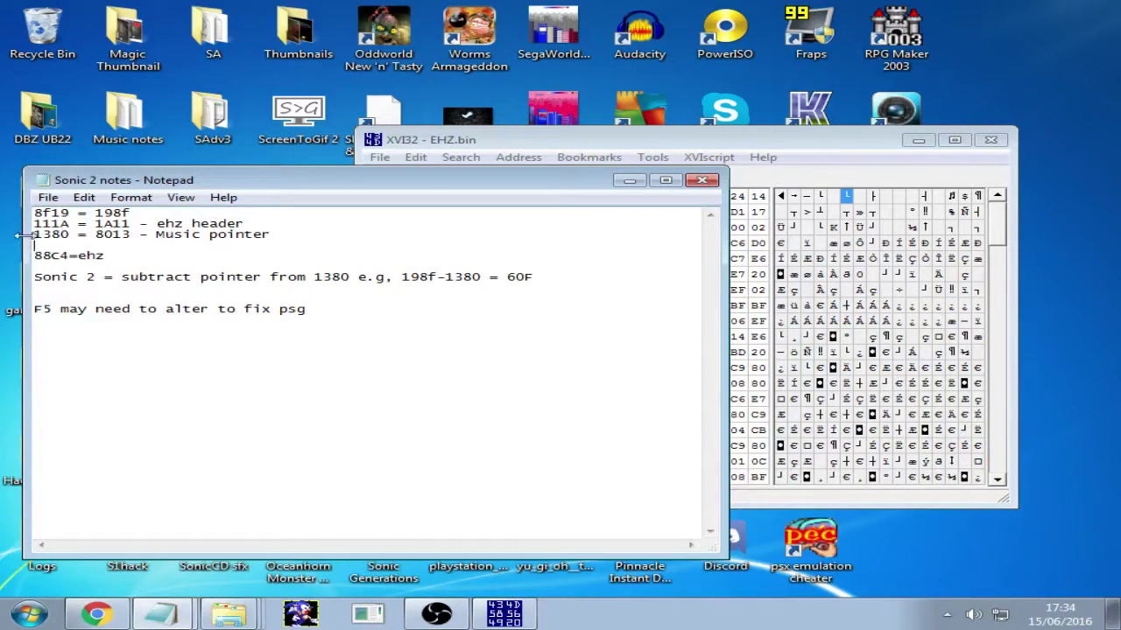
drag(33, 234, 125, 234)
click(129, 233)
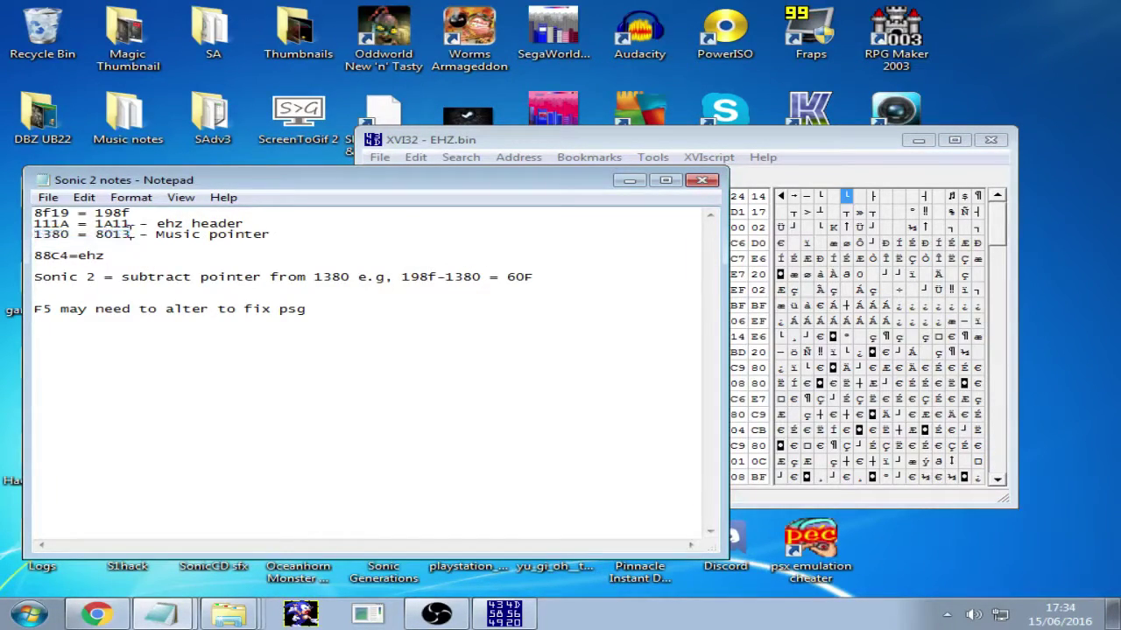
click(308, 235)
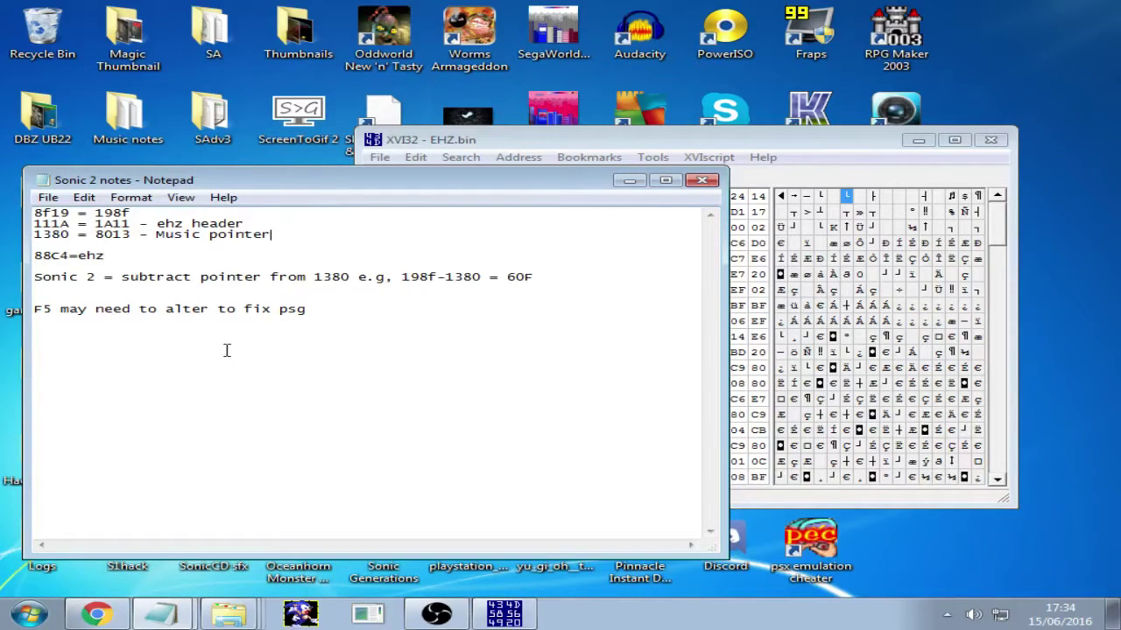